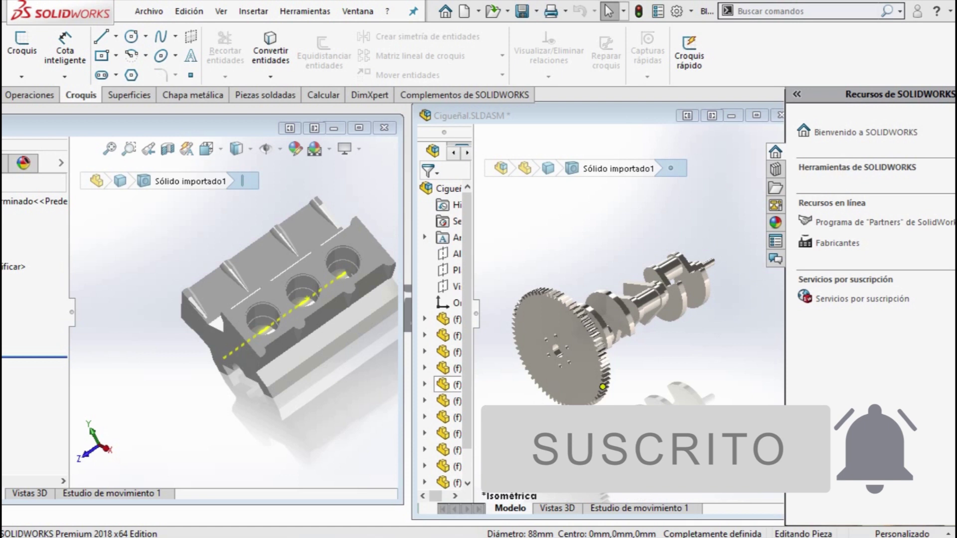
# Step: Create an assembly from the Bloque motor part, placing the block as its first component
pyautogui.click(144, 15)
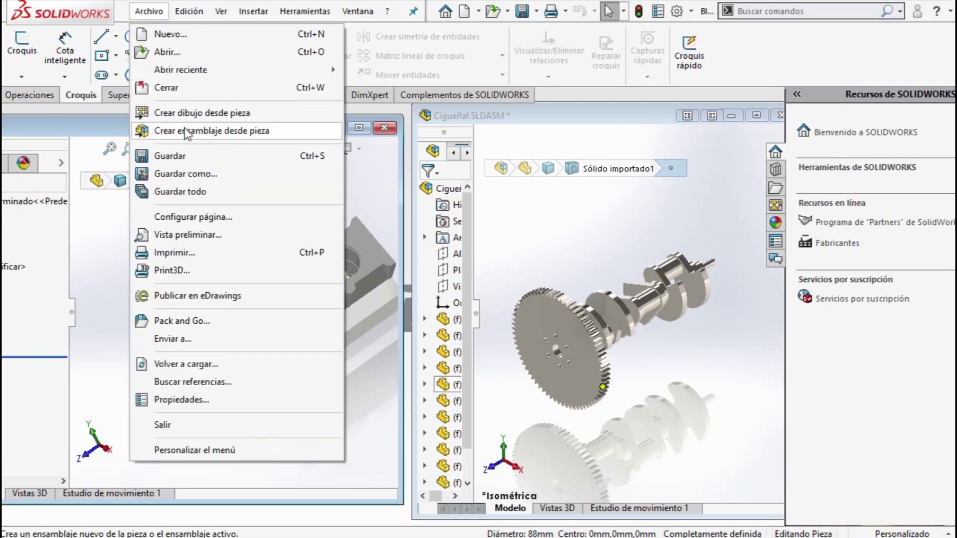
pyautogui.click(187, 132)
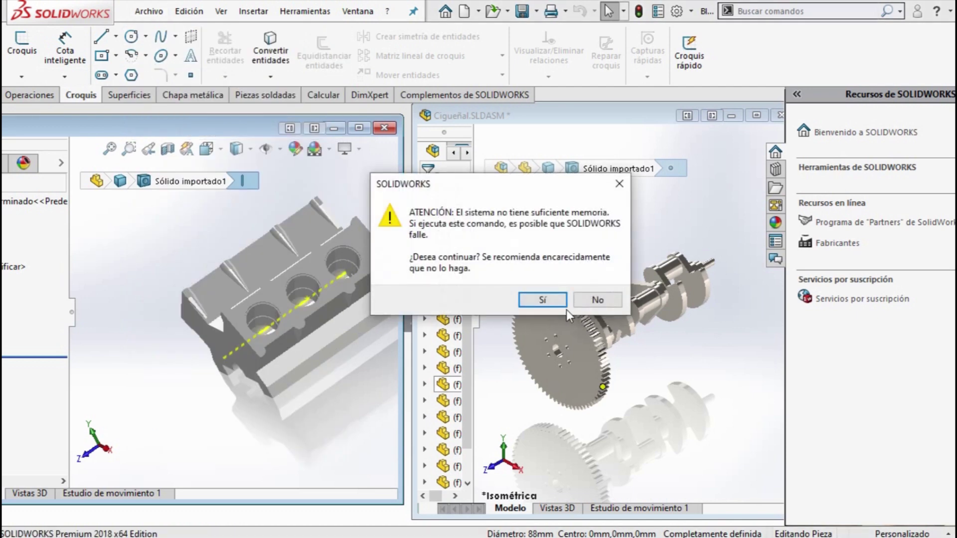
pyautogui.click(548, 306)
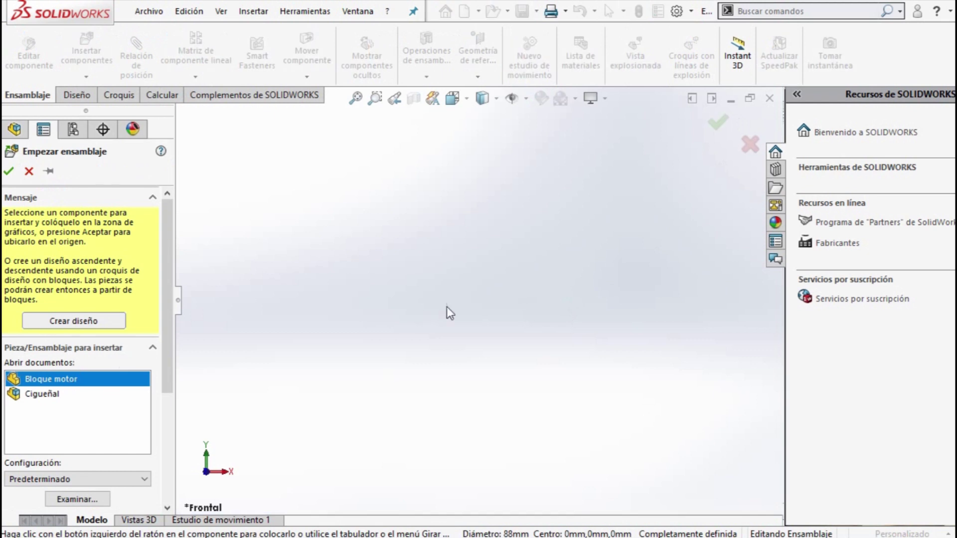
pyautogui.click(528, 271)
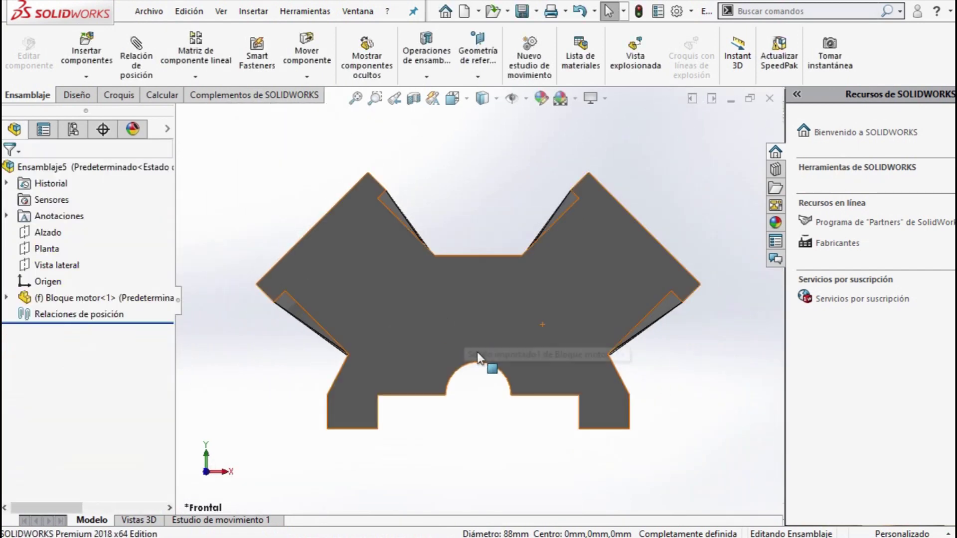
pyautogui.moveTo(485, 352); pyautogui.dragTo(444, 327, button='middle')
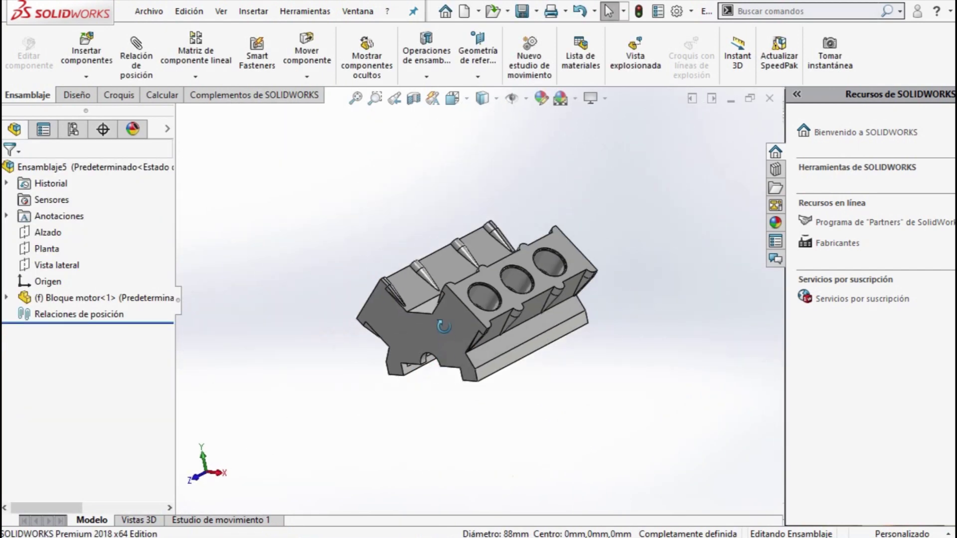
pyautogui.click(80, 79)
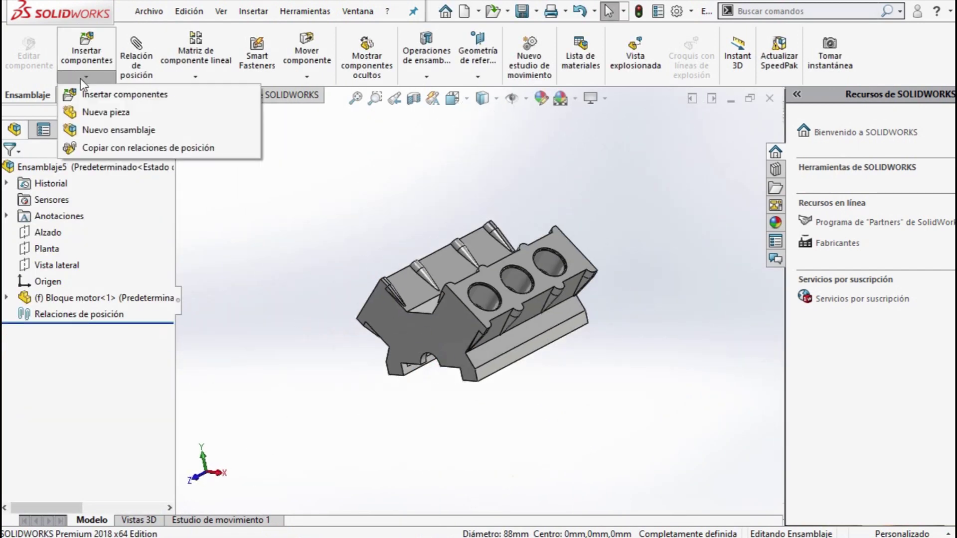
# Step: Browse to and open the Biela piston connecting-rod assembly for insertion
pyautogui.click(121, 95)
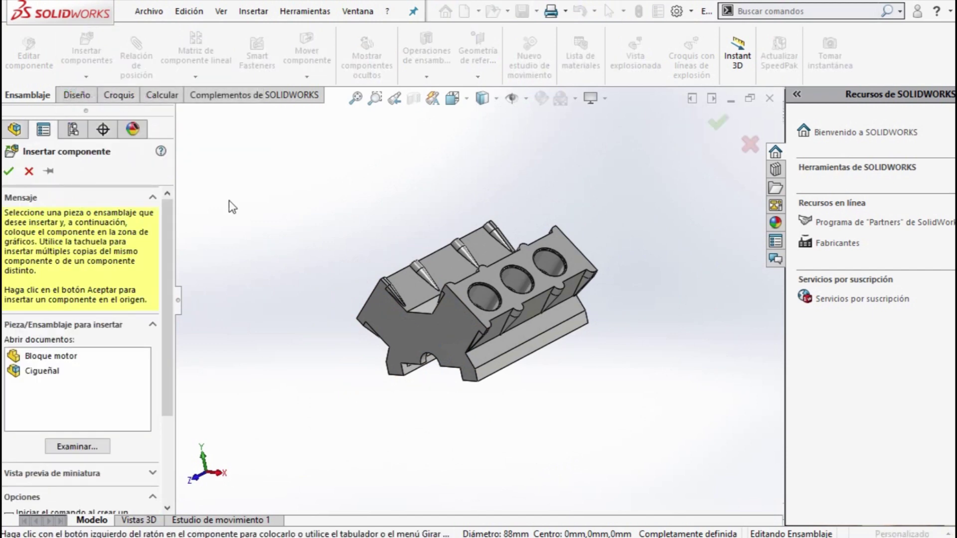
pyautogui.click(79, 446)
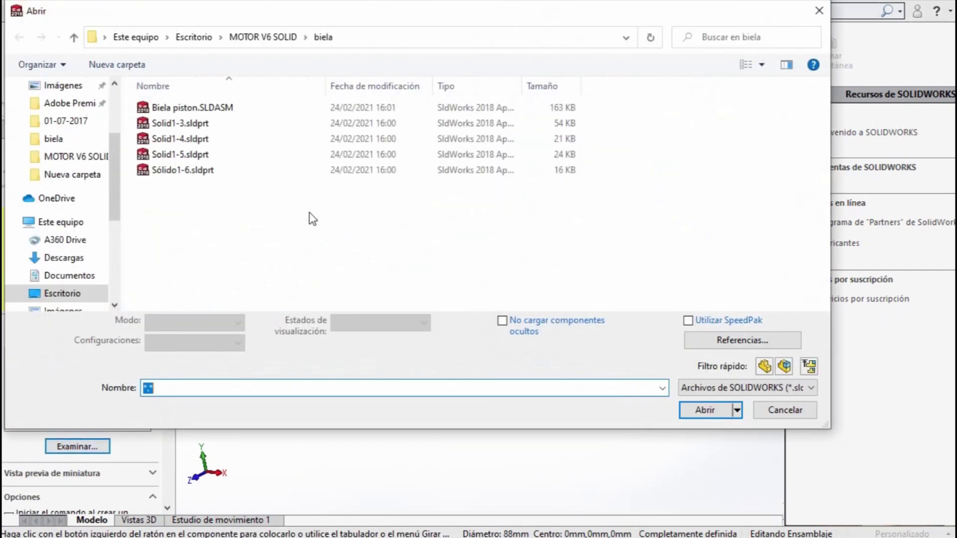
pyautogui.moveTo(310, 214); pyautogui.dragTo(222, 190)
pyautogui.click(241, 109)
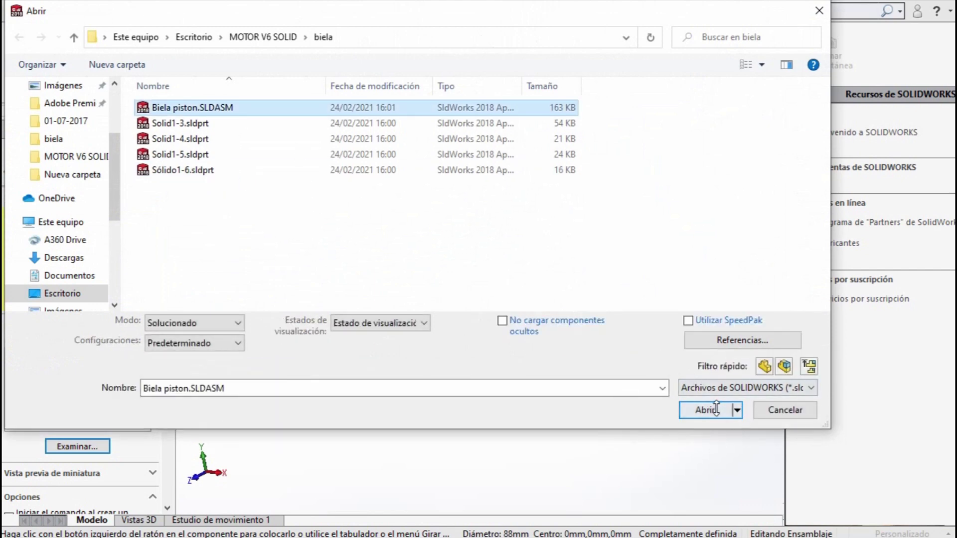
pyautogui.click(715, 409)
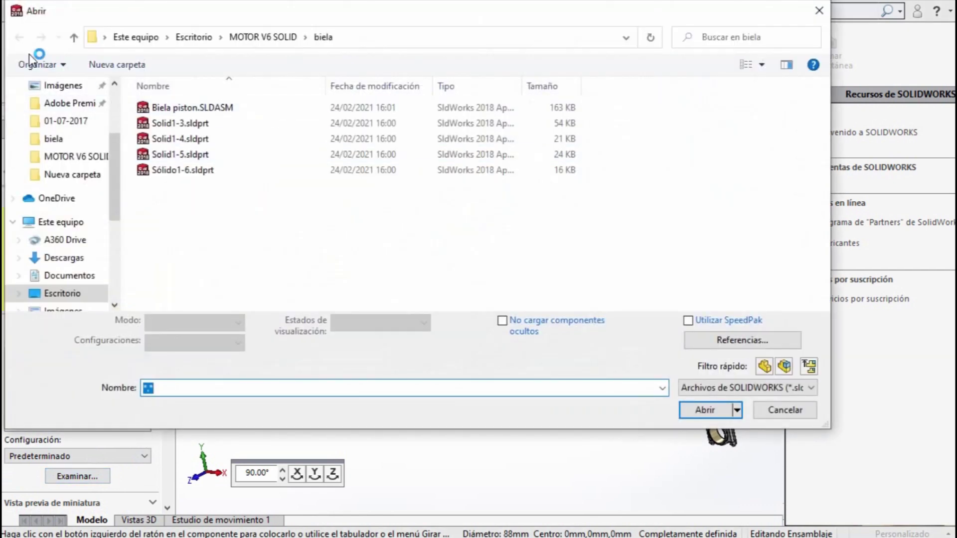
# Step: Open the chamber, liner, crankshaft and piston files from the Nueva carpeta folder
pyautogui.click(280, 39)
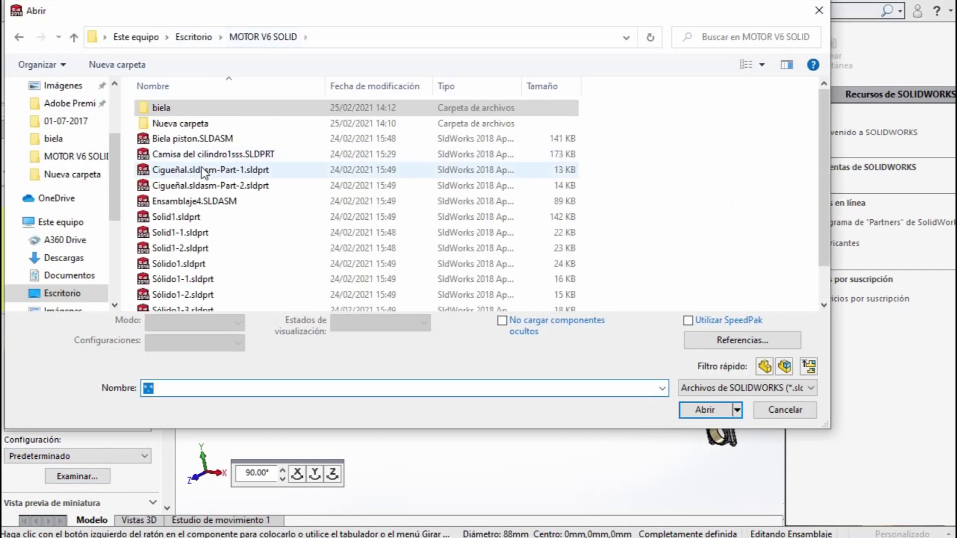
pyautogui.doubleClick(202, 125)
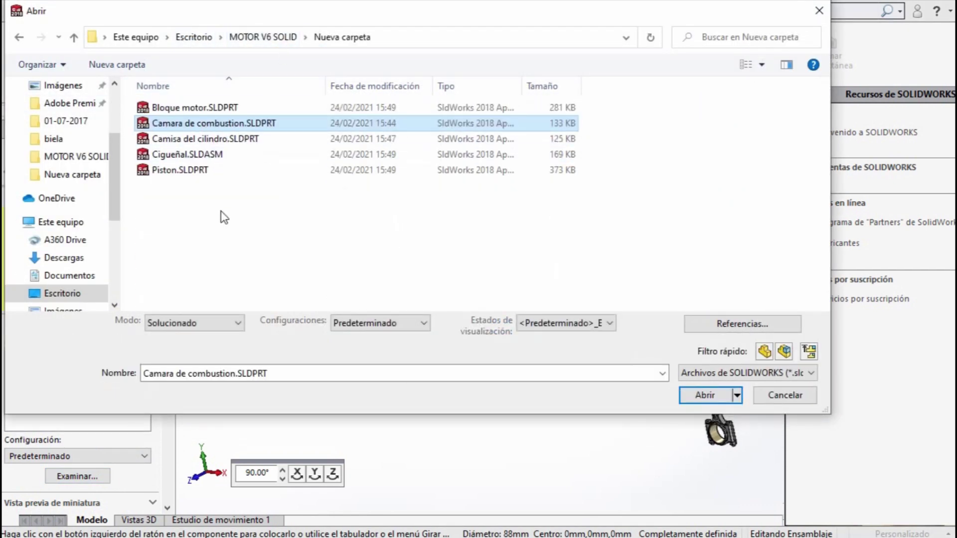
pyautogui.moveTo(221, 211); pyautogui.dragTo(171, 127)
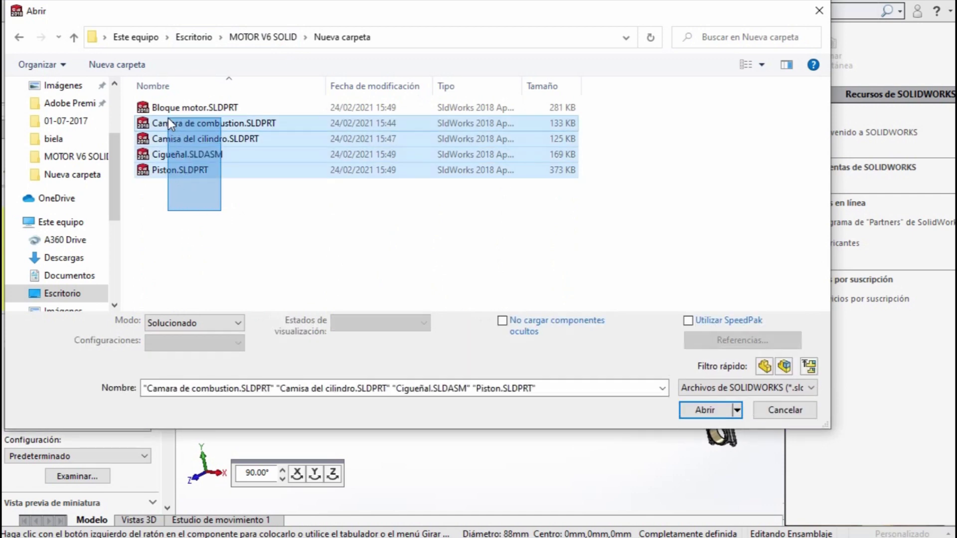
pyautogui.moveTo(171, 126); pyautogui.dragTo(167, 128)
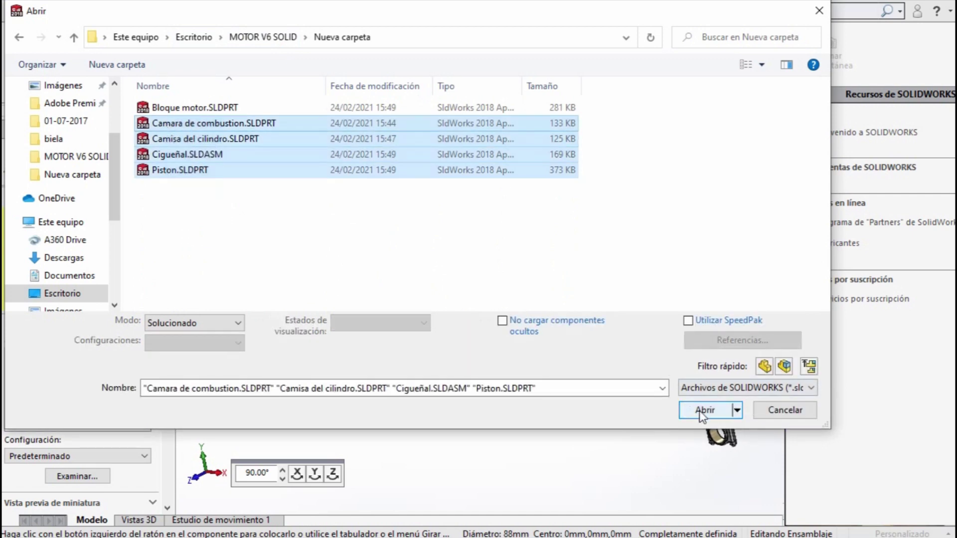
pyautogui.click(699, 410)
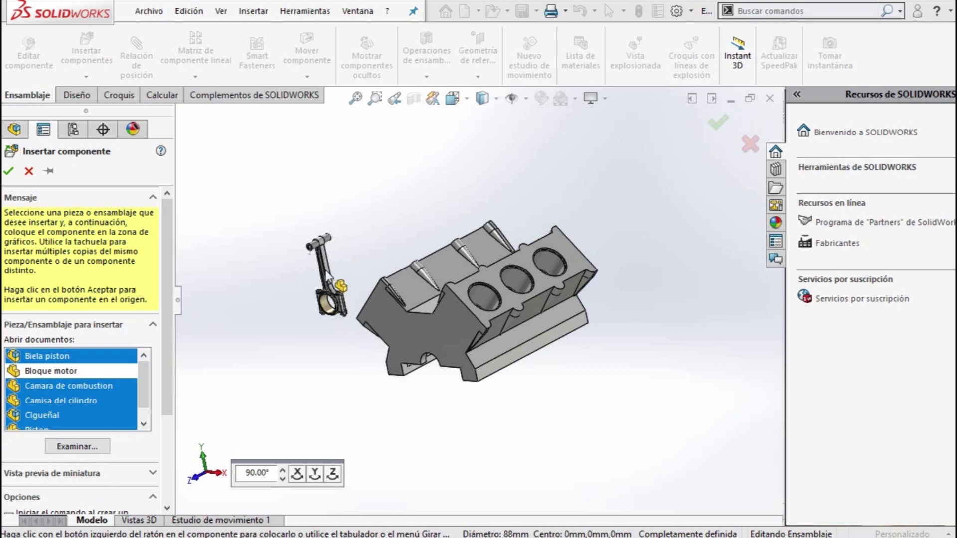
# Step: Place the connecting rod, combustion chamber, cylinder liner, crankshaft and piston around the block
pyautogui.click(315, 243)
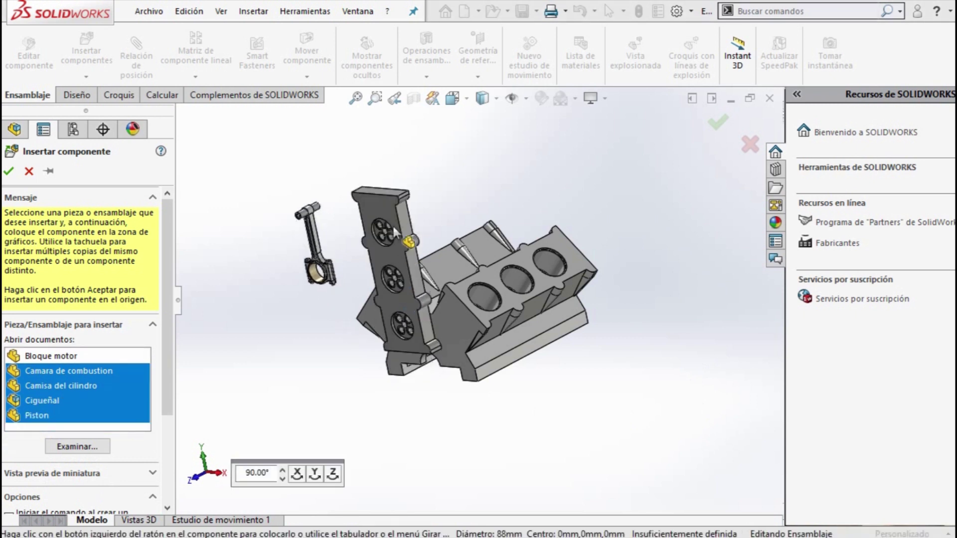
pyautogui.click(650, 245)
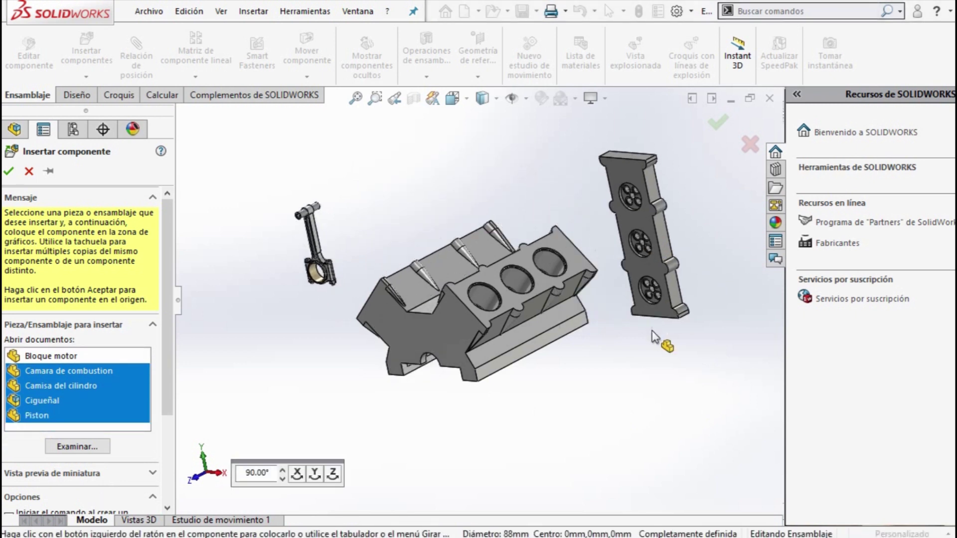
pyautogui.click(624, 386)
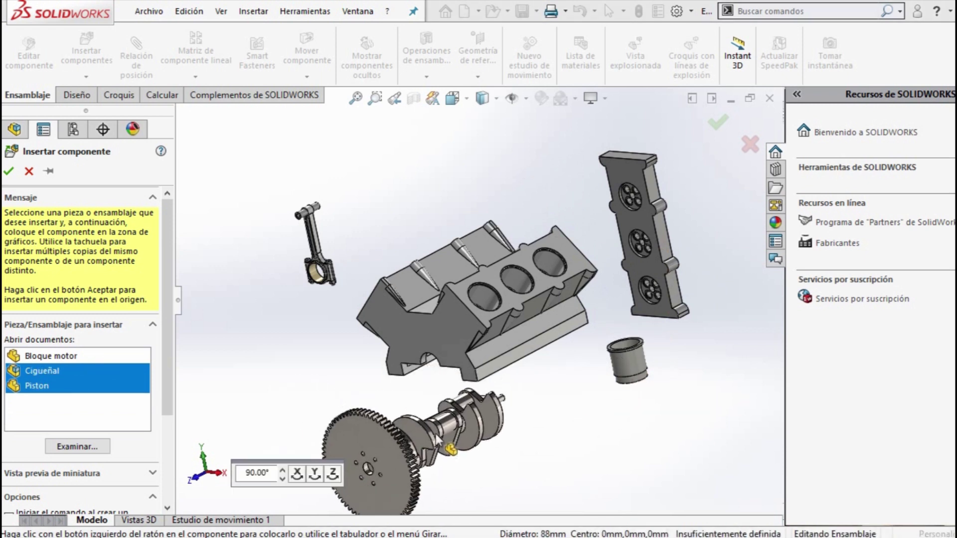
pyautogui.click(436, 439)
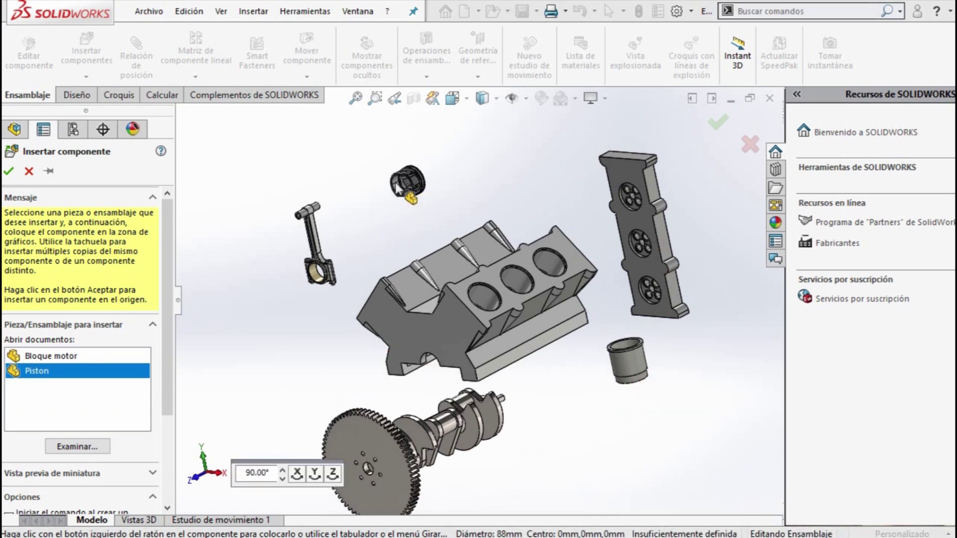
pyautogui.click(432, 335)
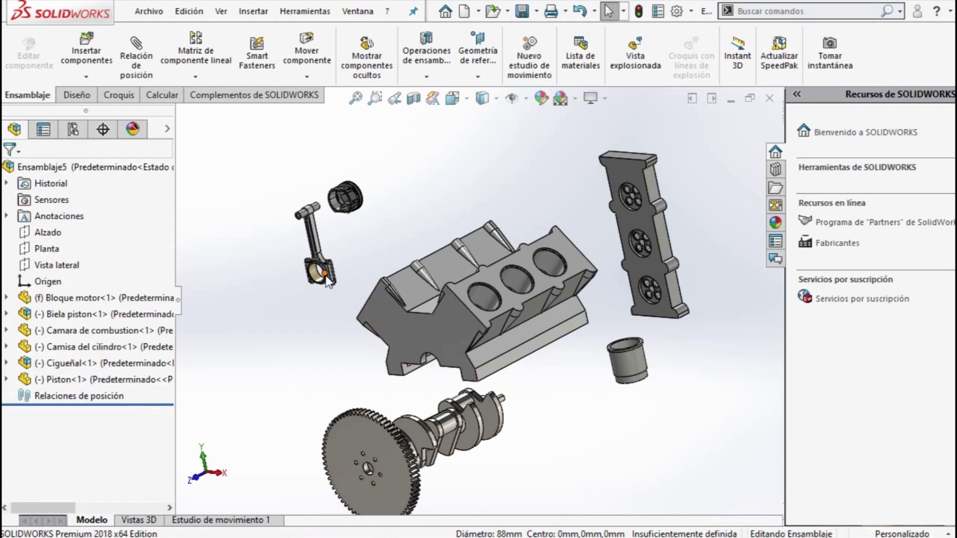
# Step: Move the cylinder liner to the left and fit the whole engine into view
pyautogui.scroll(-3, 476, 458)
pyautogui.scroll(3, 477, 459)
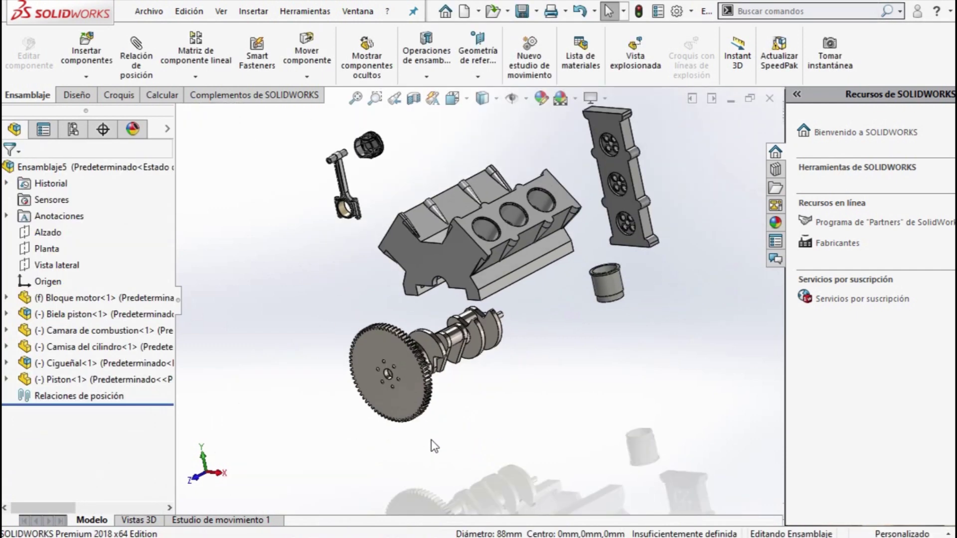
pyautogui.scroll(-2, 417, 366)
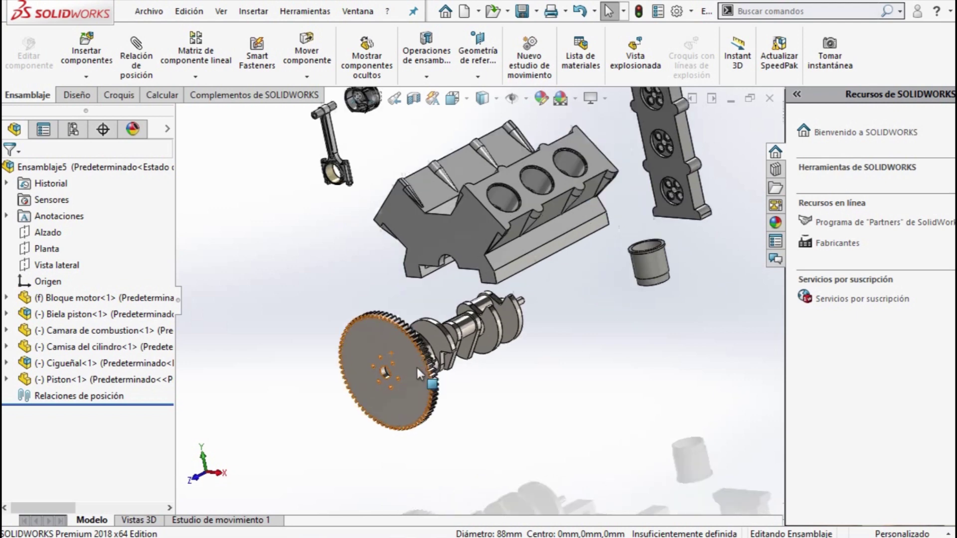
pyautogui.moveTo(421, 441)
pyautogui.mouseDown(button='middle')
pyautogui.moveTo(403, 323)
pyautogui.moveTo(598, 338)
pyautogui.mouseUp(button='middle')
pyautogui.scroll(2, 403, 323)
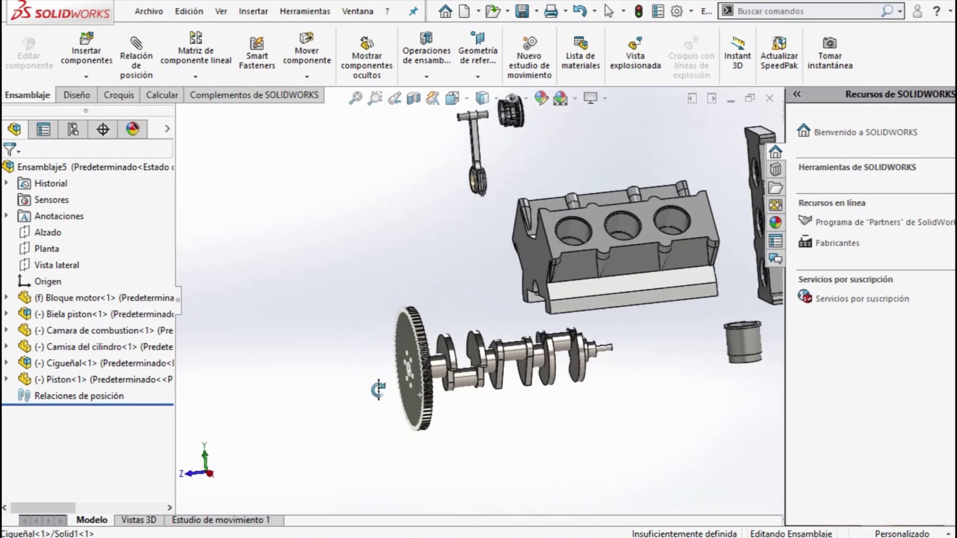
pyautogui.scroll(2, 599, 338)
pyautogui.scroll(-2, 598, 338)
pyautogui.scroll(-2, 589, 343)
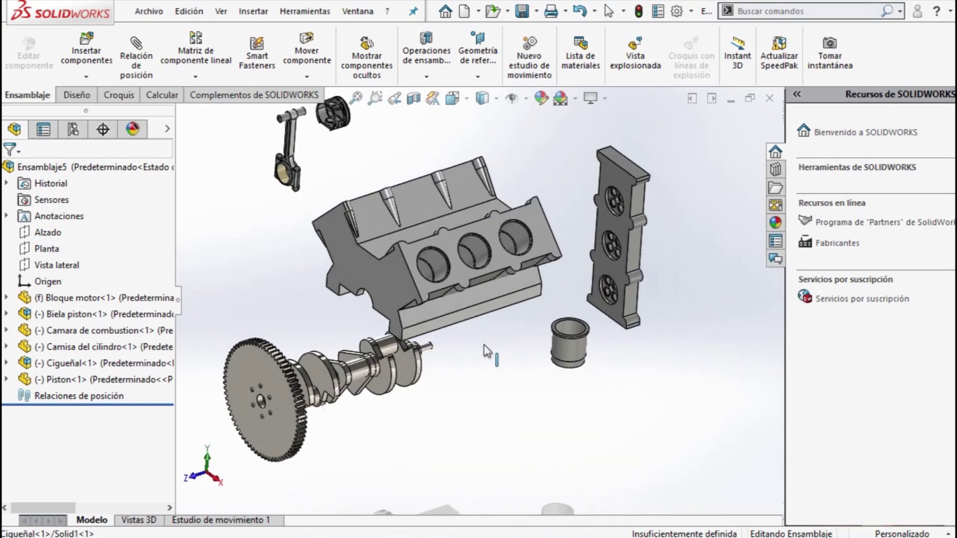
pyautogui.scroll(-4, 581, 345)
pyautogui.scroll(4, 466, 341)
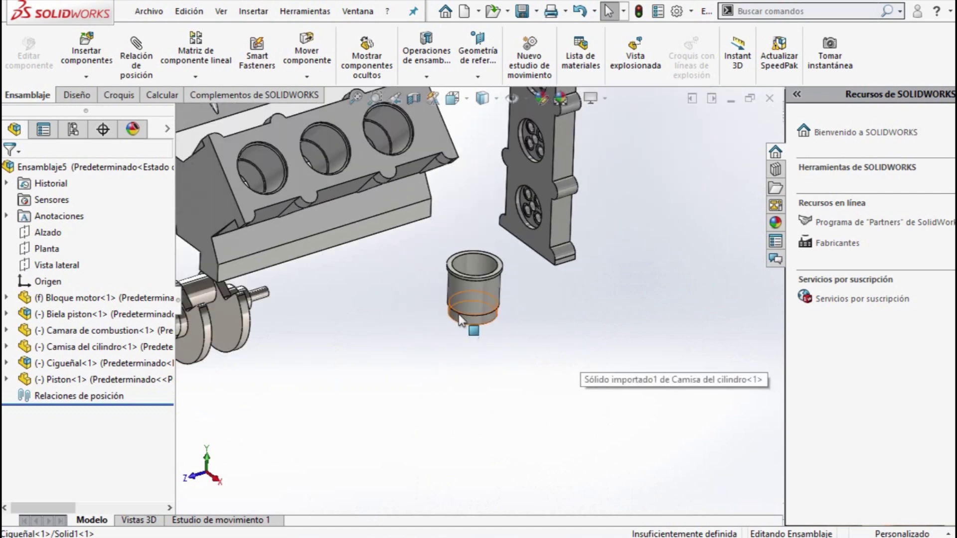
pyautogui.moveTo(459, 319); pyautogui.dragTo(339, 326)
pyautogui.scroll(-1, 312, 244)
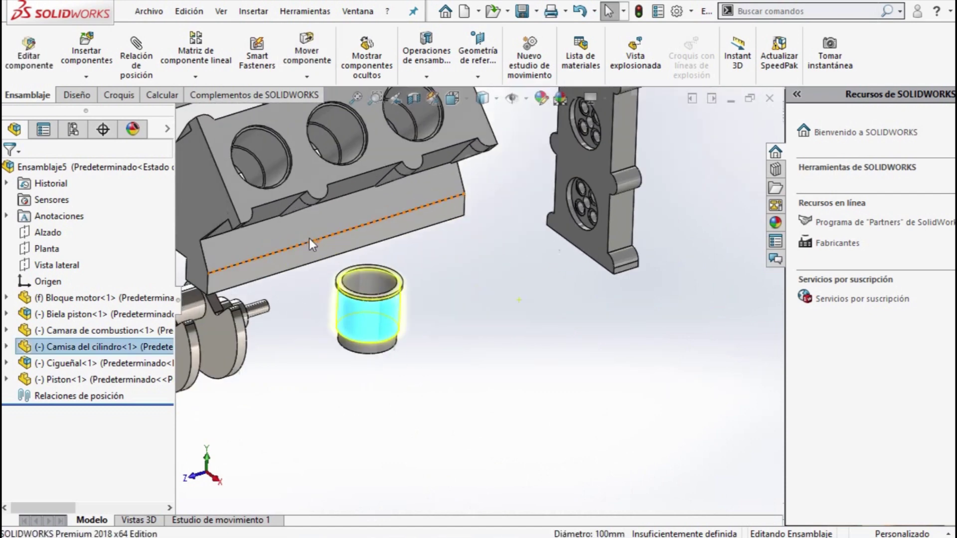
pyautogui.scroll(3, 309, 239)
pyautogui.scroll(-2, 317, 220)
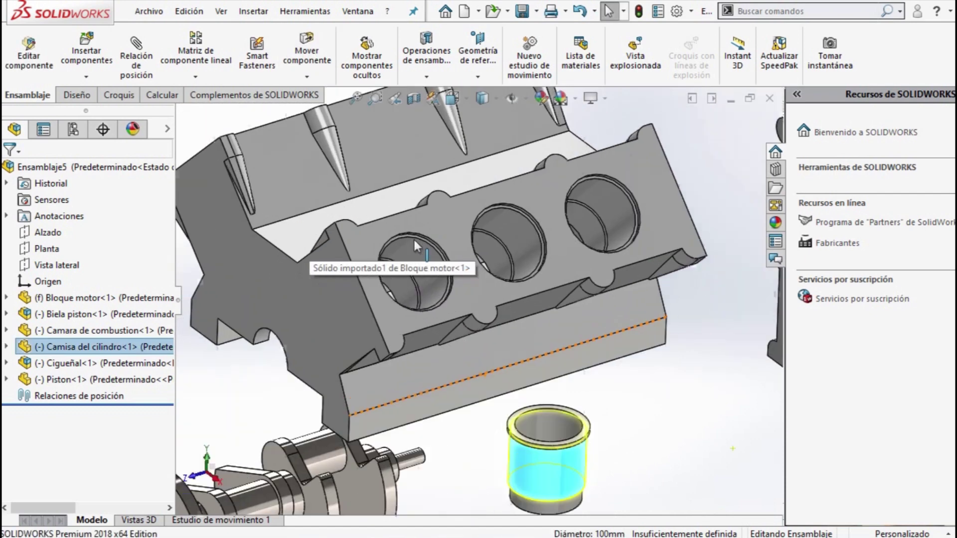
pyautogui.click(671, 473)
pyautogui.scroll(1, 609, 481)
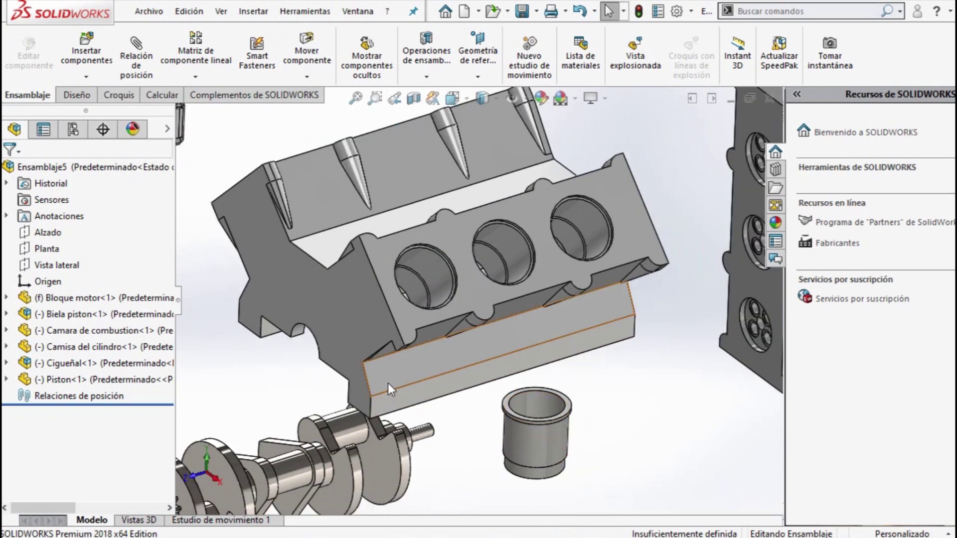
pyautogui.press('f')
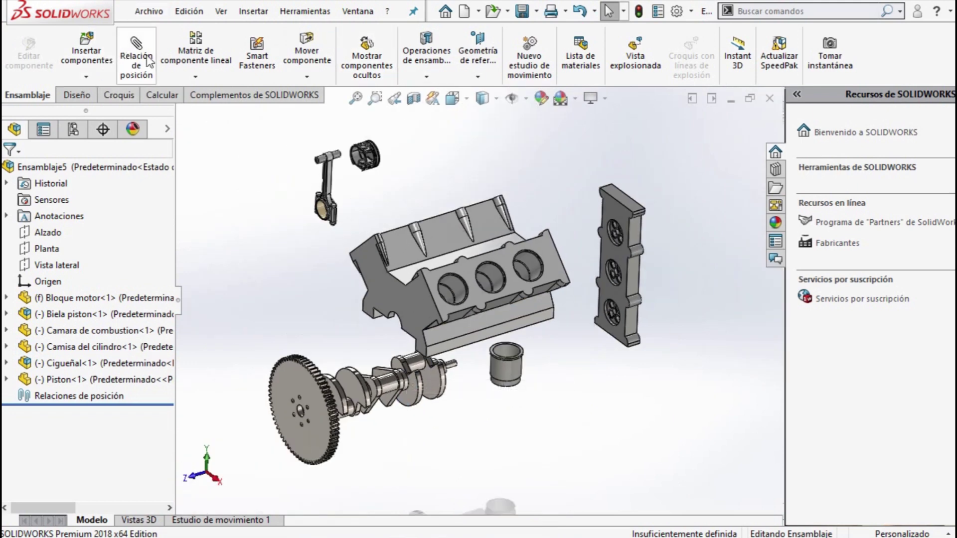
# Step: Mate the cylinder liner concentric with the block's first cylinder bore
pyautogui.click(148, 60)
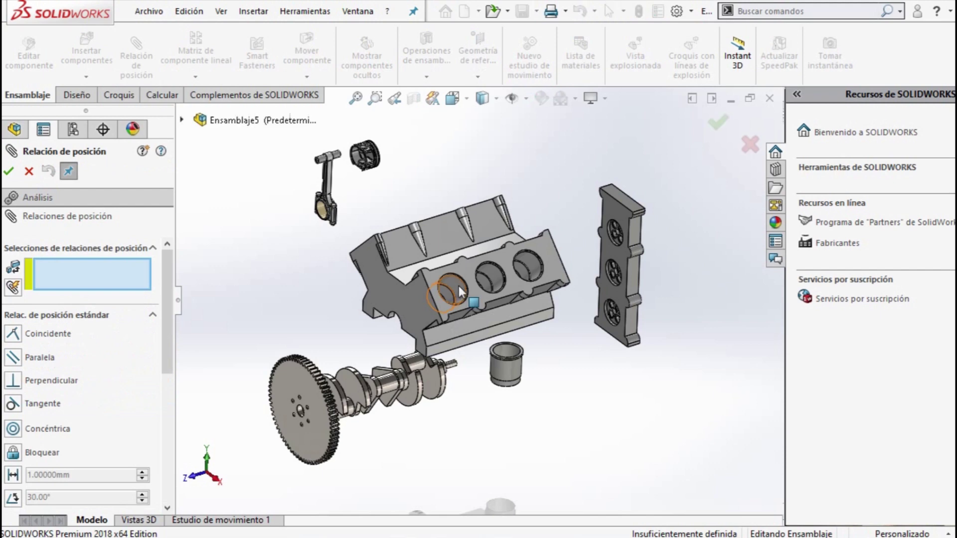
pyautogui.scroll(-5, 474, 309)
pyautogui.click(474, 308)
pyautogui.scroll(5, 497, 357)
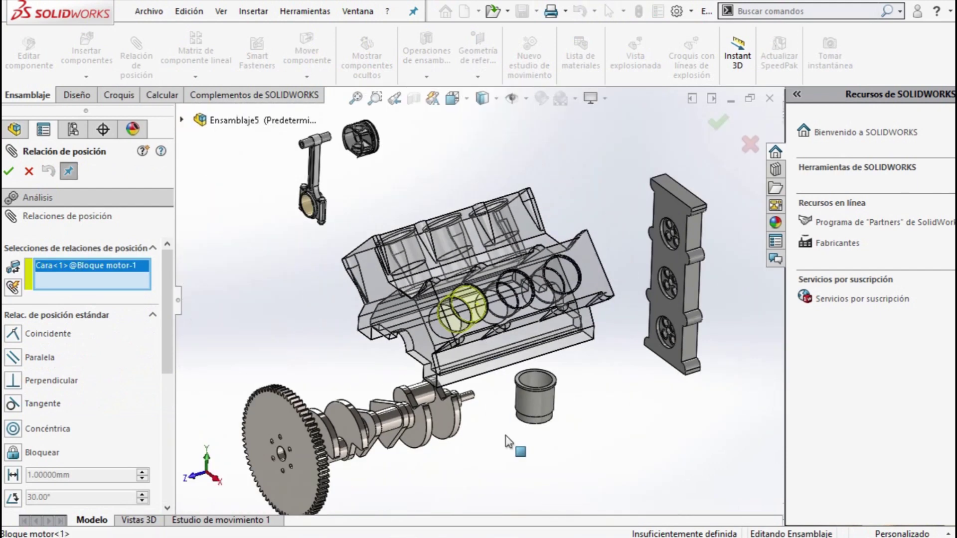
pyautogui.click(532, 405)
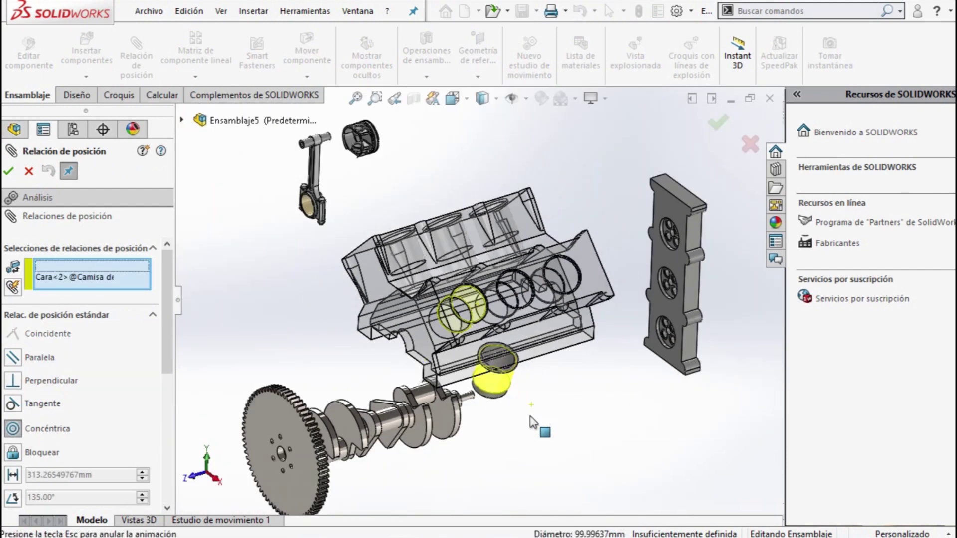
pyautogui.click(9, 171)
# Step: Add a coincident mate between the liner face and the block face, then finish mating
pyautogui.scroll(-5, 436, 315)
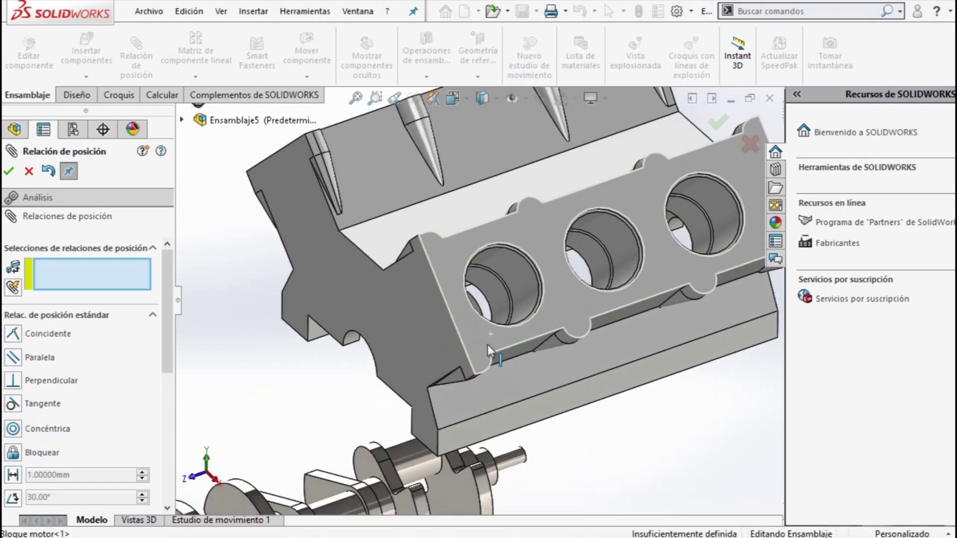
pyautogui.scroll(-3, 488, 345)
pyautogui.scroll(-5, 531, 272)
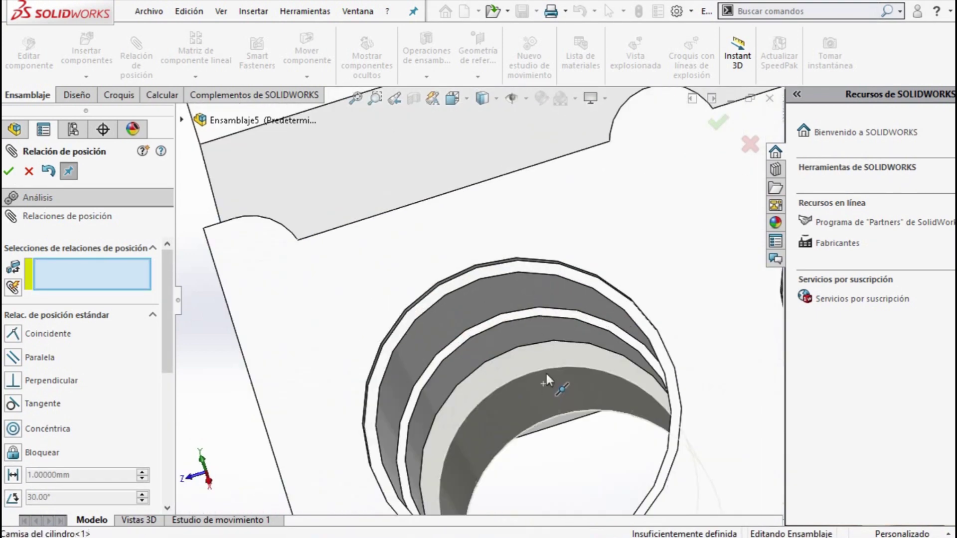
pyautogui.moveTo(544, 392); pyautogui.dragTo(557, 364, button='middle')
pyautogui.click(630, 340)
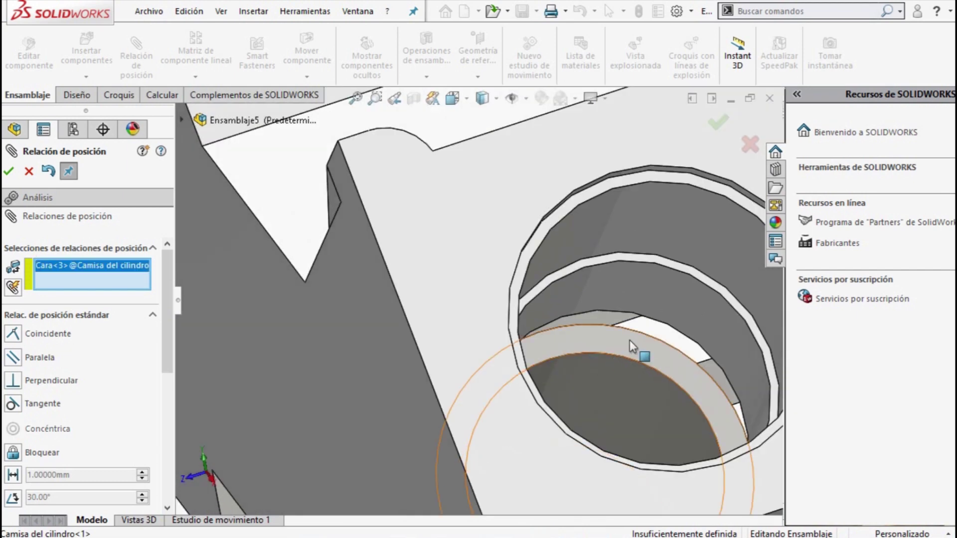
pyautogui.scroll(5, 633, 364)
pyautogui.scroll(2, 638, 391)
pyautogui.click(578, 246)
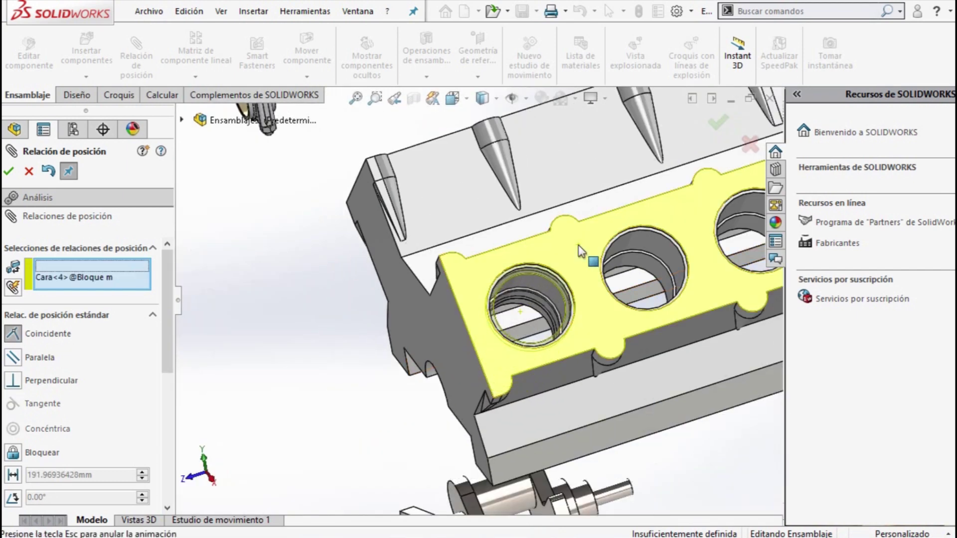
pyautogui.click(9, 172)
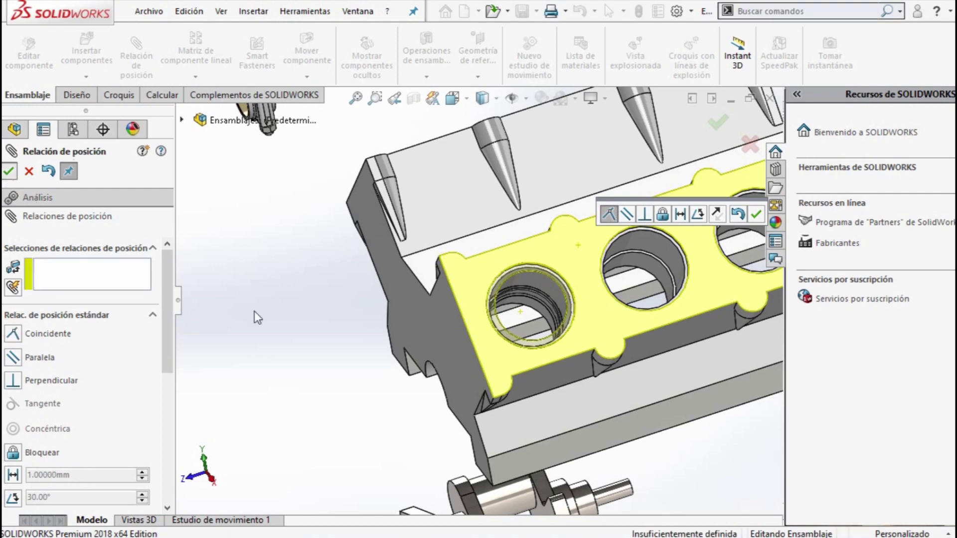
pyautogui.scroll(3, 588, 331)
pyautogui.scroll(2, 537, 323)
pyautogui.moveTo(538, 323); pyautogui.dragTo(471, 217, button='middle')
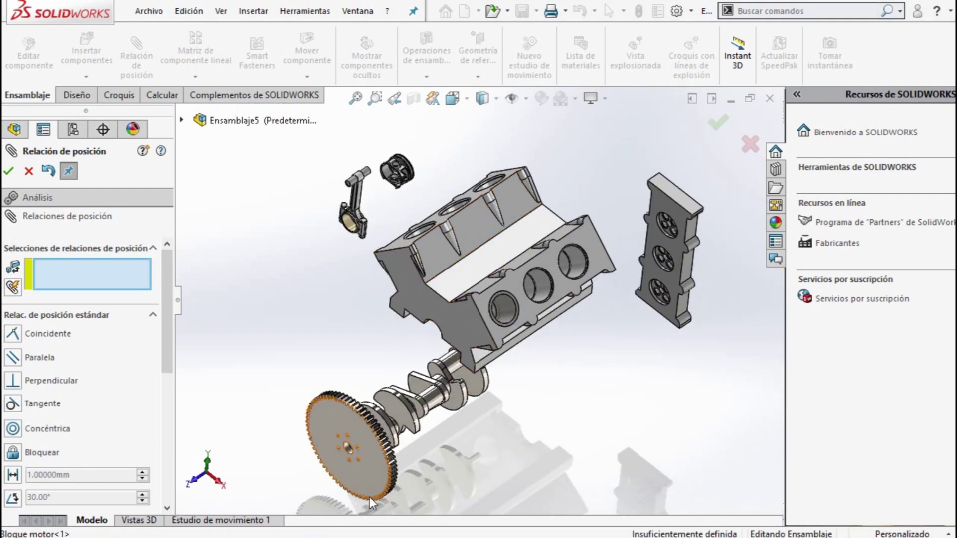
pyautogui.click(28, 172)
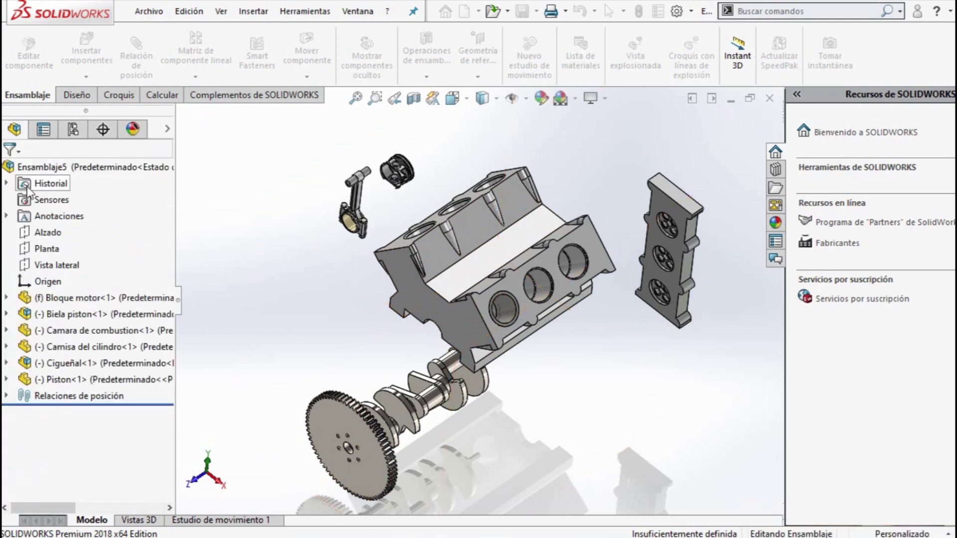
# Step: Start Copy with Mates and choose the cylinder liner as the component to copy
pyautogui.click(93, 82)
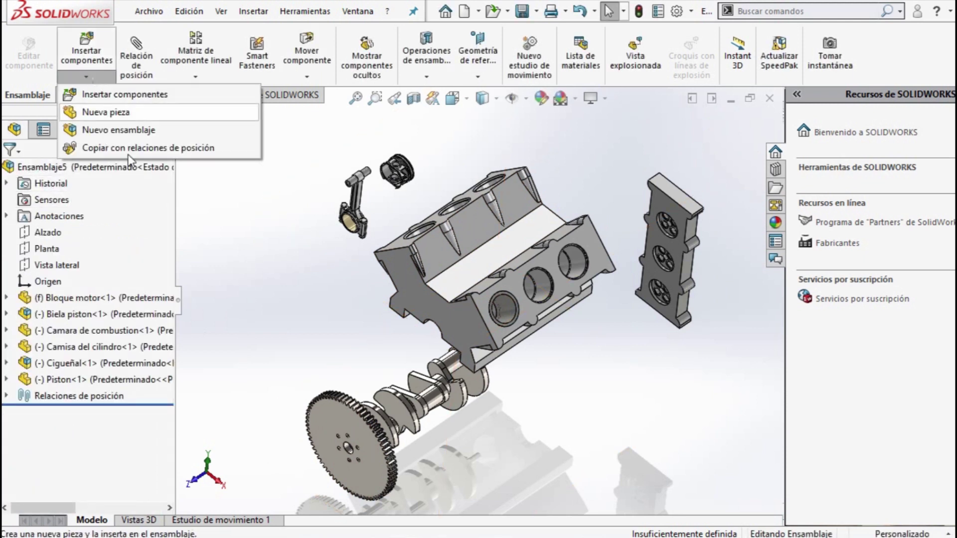
pyautogui.click(142, 153)
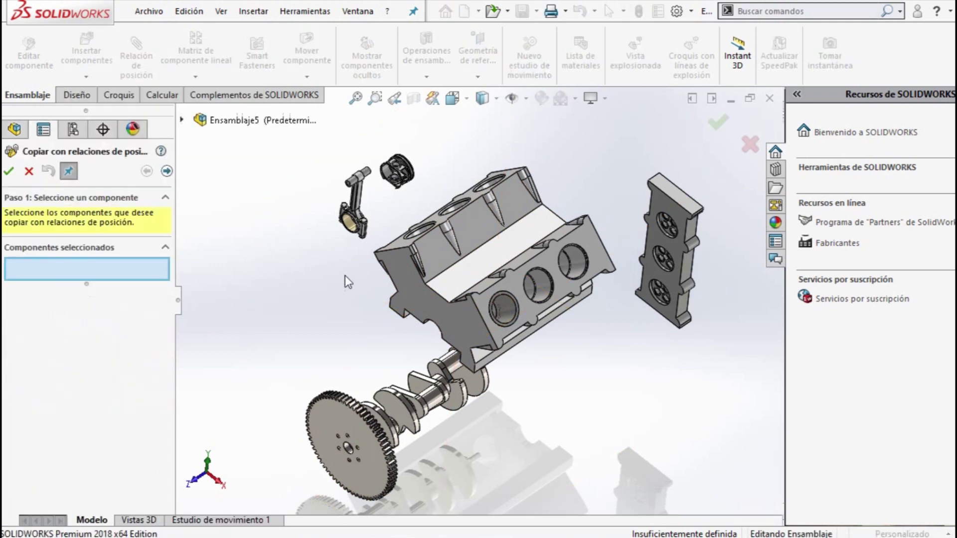
pyautogui.scroll(-3, 485, 290)
pyautogui.scroll(-5, 564, 315)
pyautogui.scroll(-3, 565, 315)
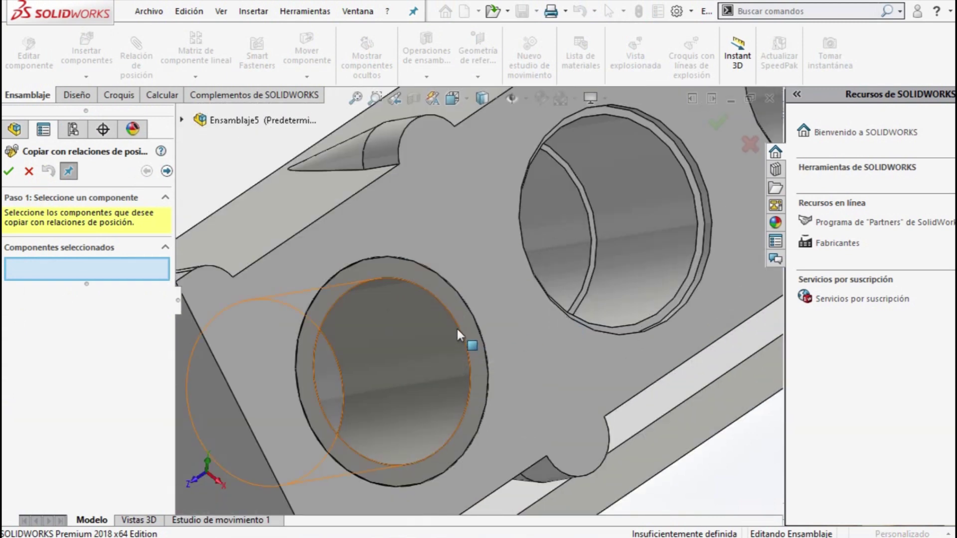
pyautogui.click(462, 324)
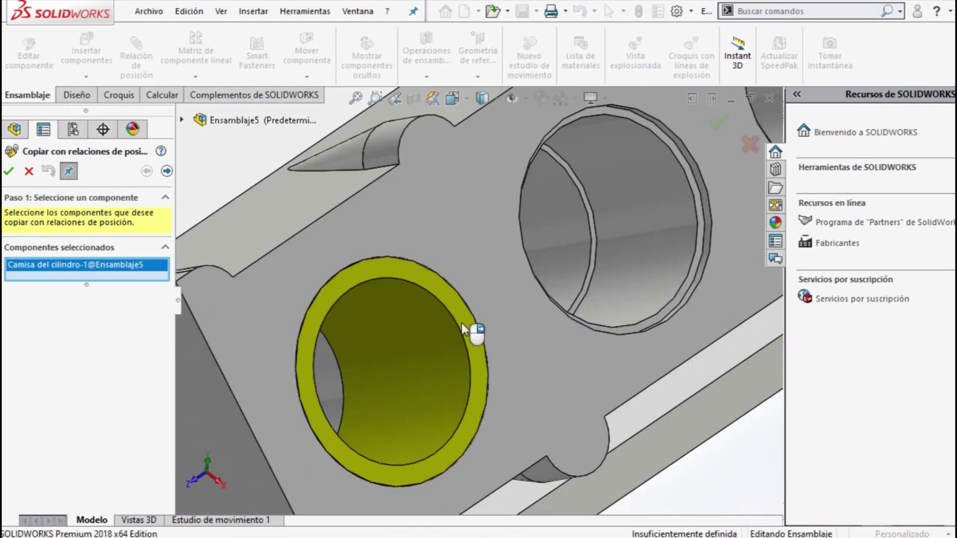
pyautogui.rightClick(461, 323)
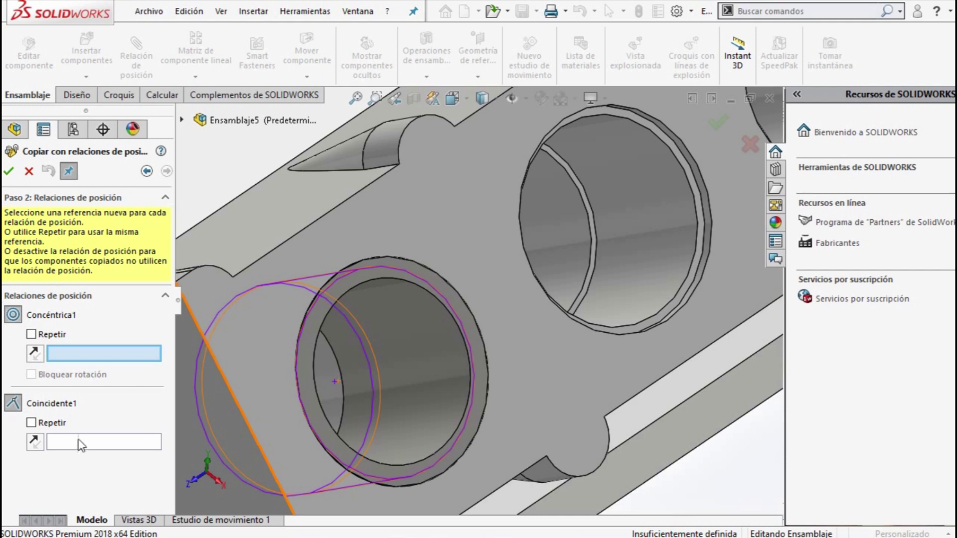
# Step: Place two liner copies in further bores, each mated to a bore and block face
pyautogui.scroll(3, 449, 309)
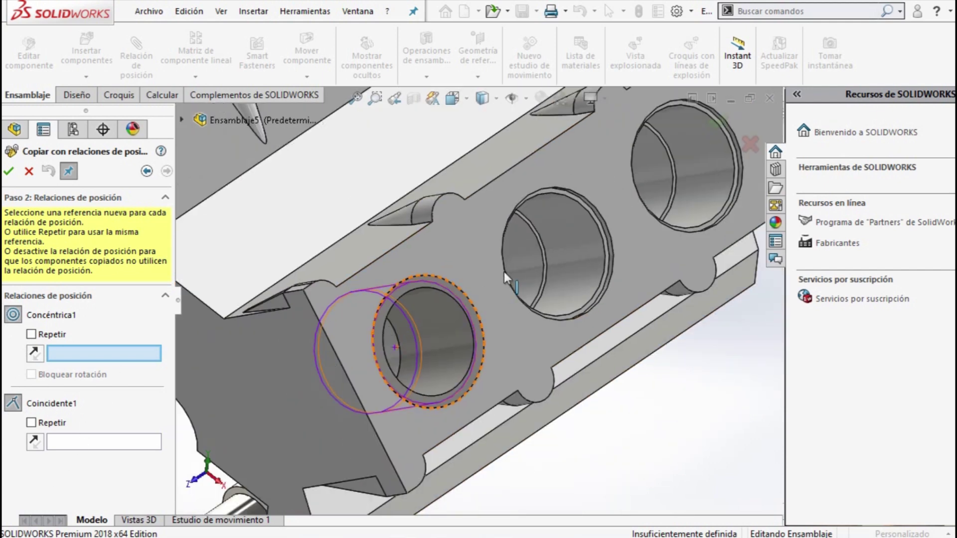
pyautogui.click(586, 256)
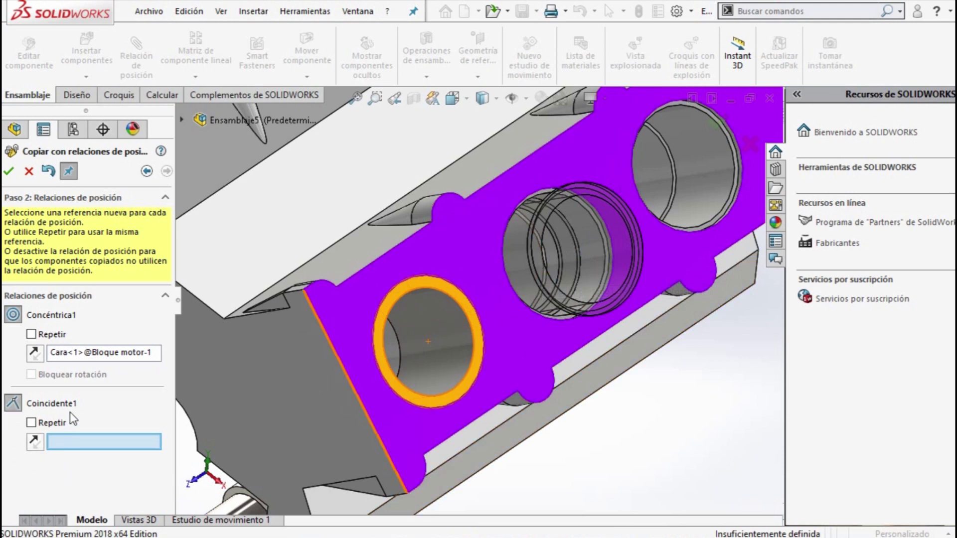
pyautogui.click(581, 164)
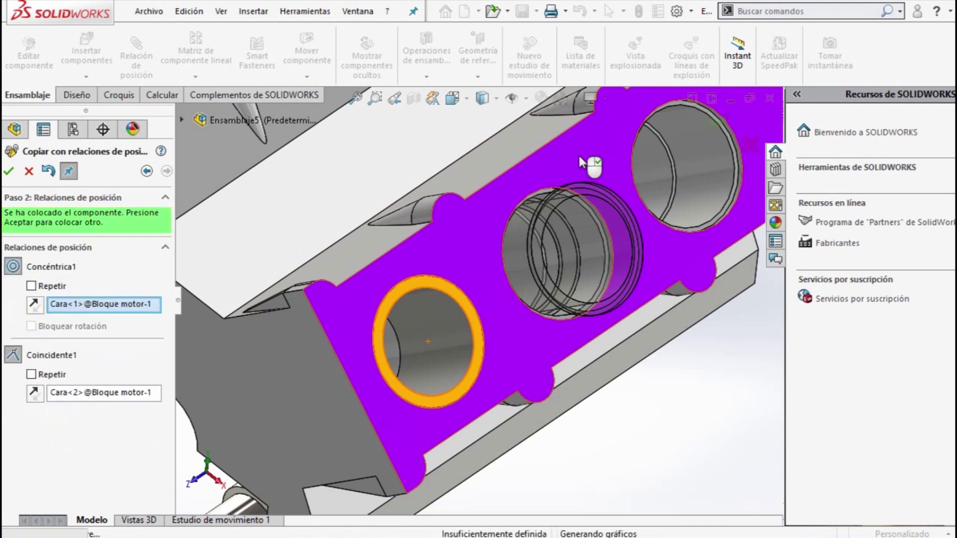
pyautogui.click(9, 171)
pyautogui.scroll(5, 409, 215)
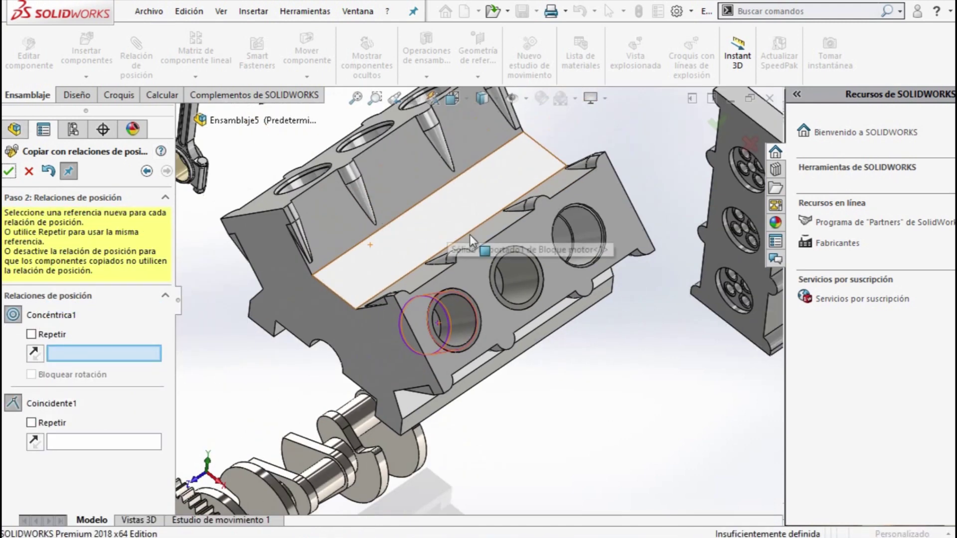
pyautogui.scroll(-5, 566, 214)
pyautogui.click(576, 264)
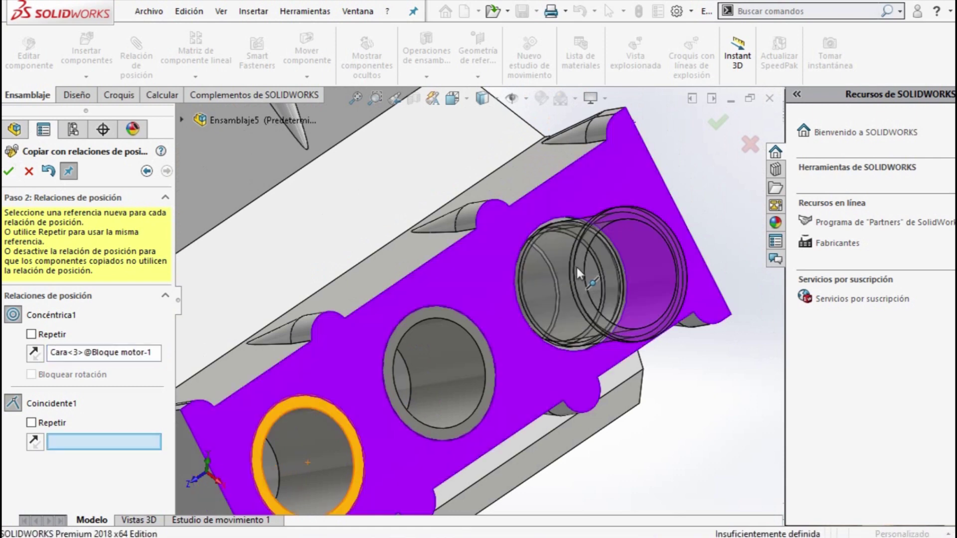
pyautogui.click(489, 261)
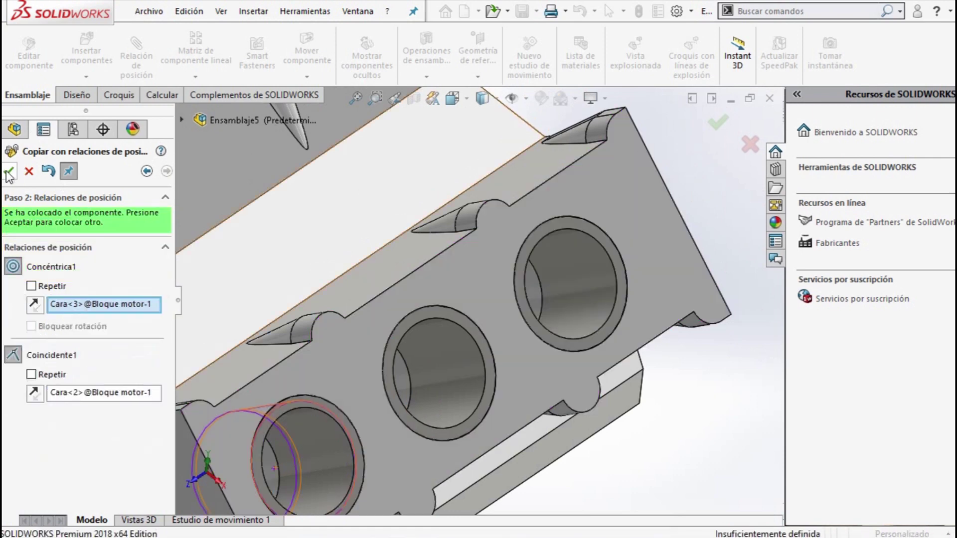
pyautogui.click(8, 172)
# Step: Place a third liner copy in a bore on the other row of the block
pyautogui.scroll(5, 337, 345)
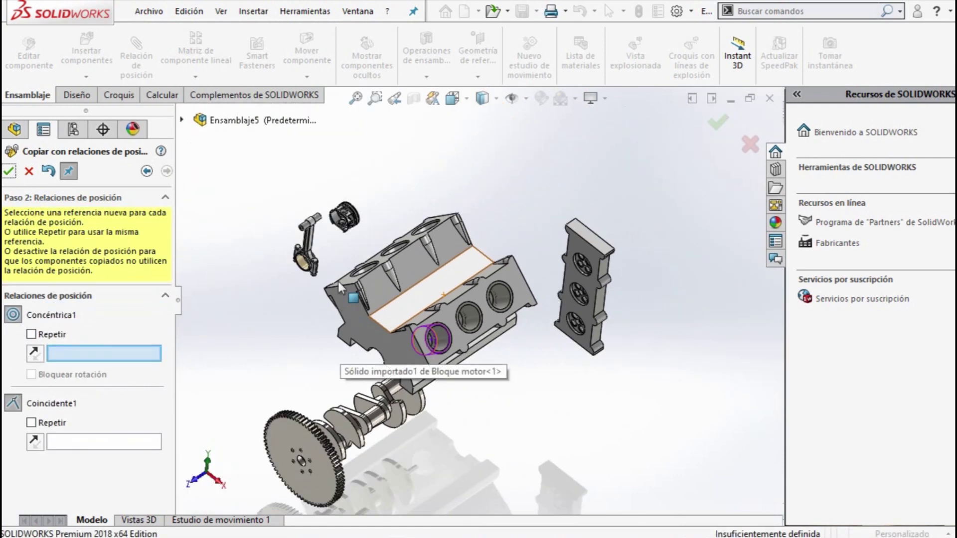
pyautogui.moveTo(338, 281); pyautogui.dragTo(399, 344, button='middle')
pyautogui.scroll(-5, 365, 247)
pyautogui.scroll(-3, 369, 306)
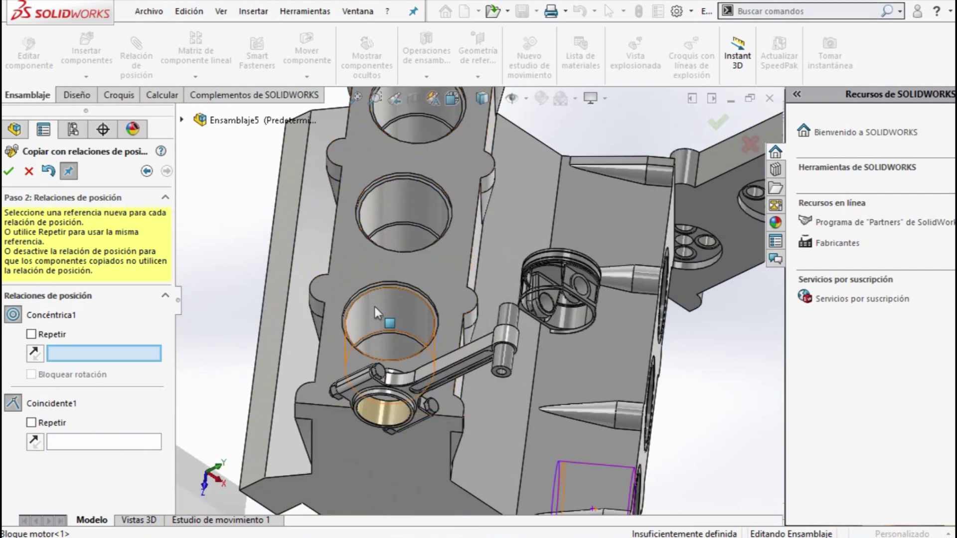
pyautogui.click(375, 306)
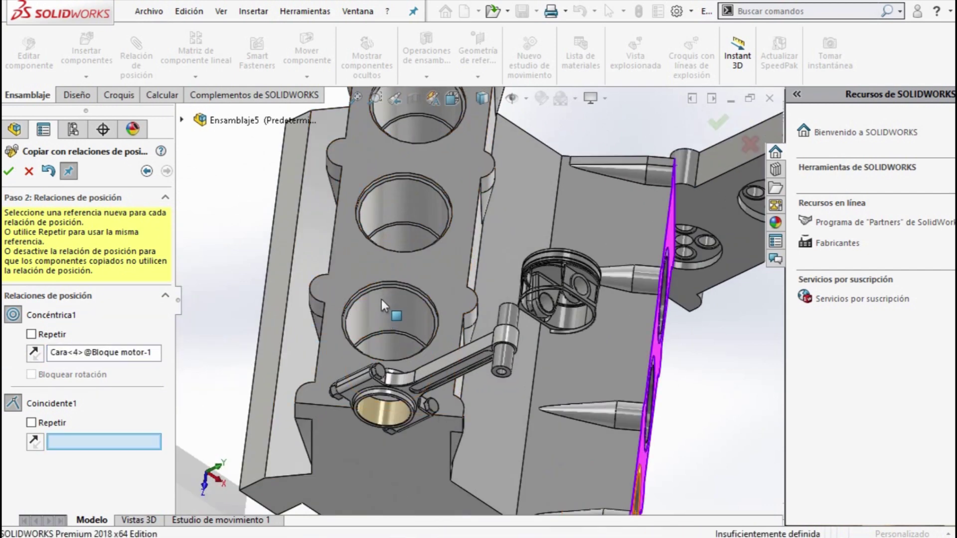
pyautogui.click(360, 264)
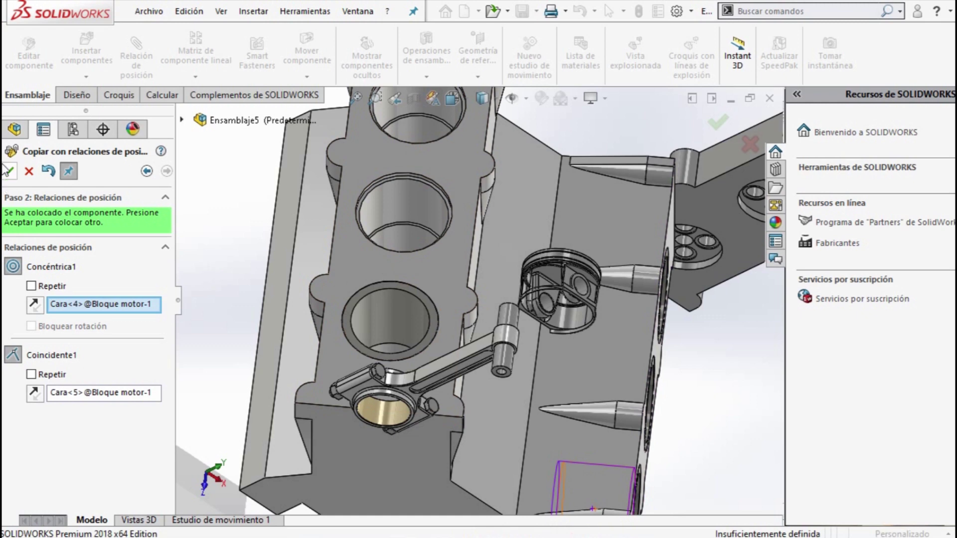
pyautogui.click(9, 171)
# Step: Review the liner copies from an overview of the engine and close the copy command
pyautogui.scroll(5, 413, 329)
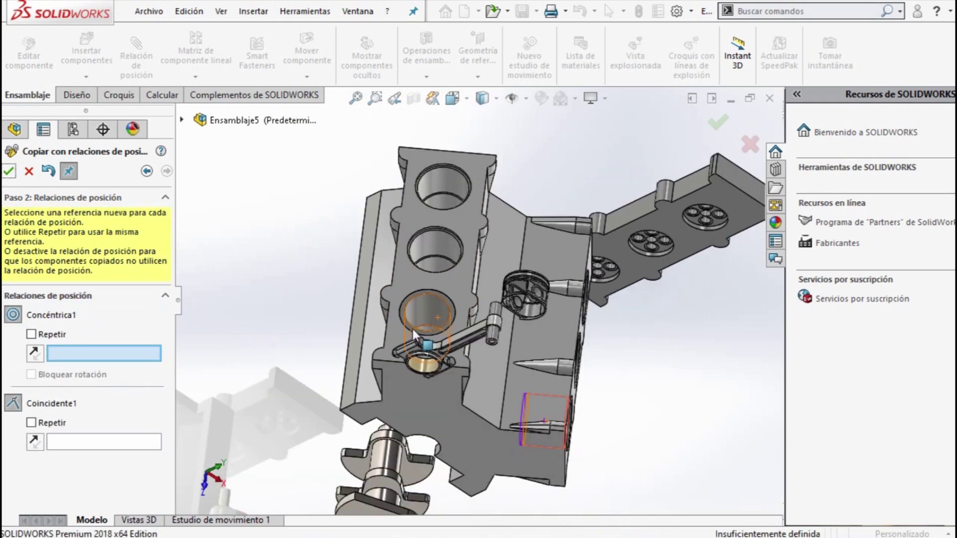
pyautogui.scroll(2, 412, 329)
pyautogui.moveTo(480, 358)
pyautogui.mouseDown(button='middle')
pyautogui.moveTo(400, 245)
pyautogui.moveTo(447, 250)
pyautogui.mouseUp(button='middle')
pyautogui.scroll(-3, 400, 244)
pyautogui.scroll(3, 447, 247)
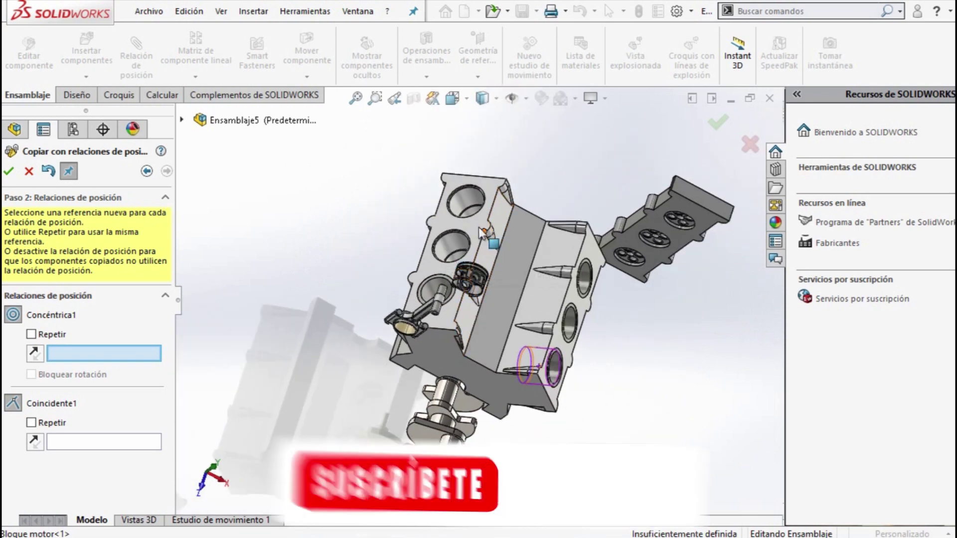
pyautogui.scroll(-3, 511, 297)
pyautogui.scroll(3, 512, 299)
pyautogui.moveTo(511, 299); pyautogui.dragTo(457, 289, button='middle')
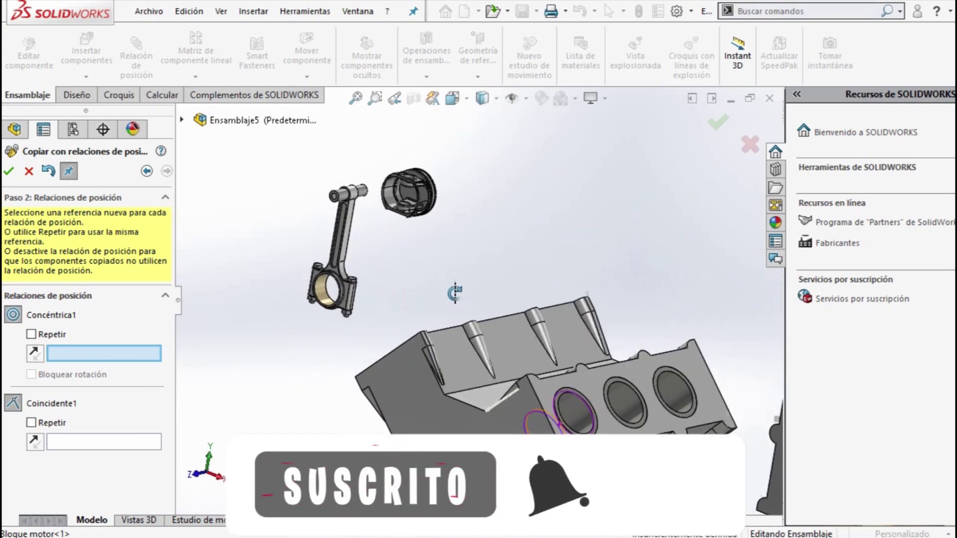
pyautogui.scroll(2, 458, 289)
pyautogui.scroll(-2, 426, 476)
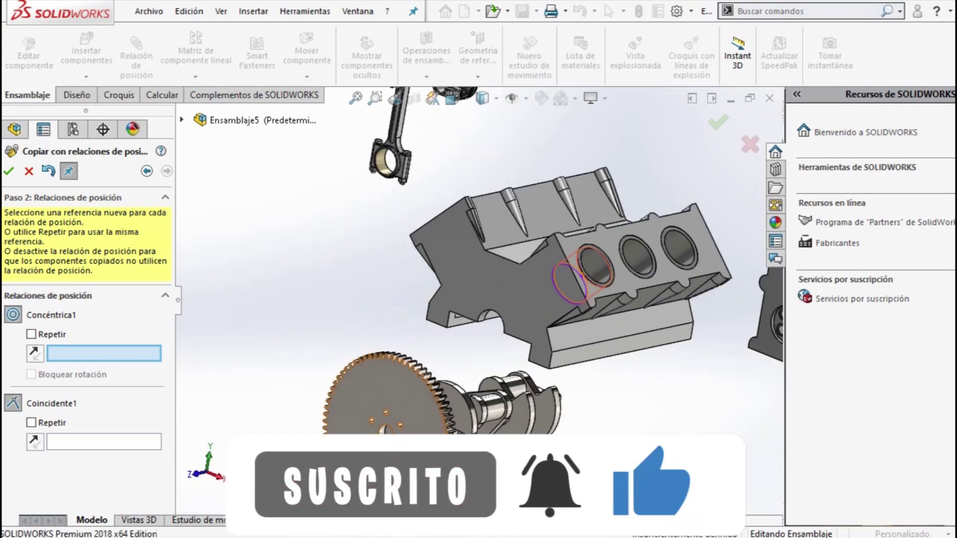
pyautogui.click(28, 171)
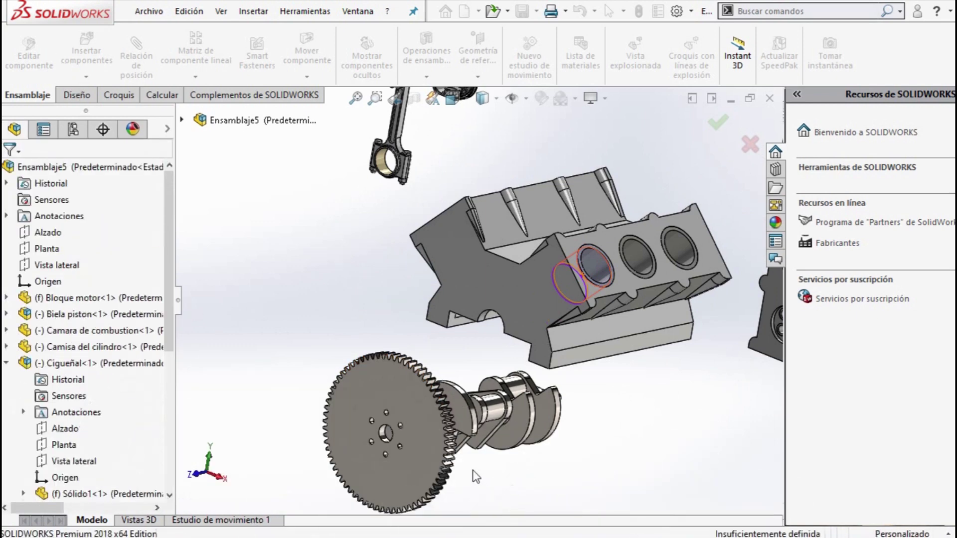
# Step: Move the gear upward and bring the connecting rod near the crankshaft
pyautogui.moveTo(418, 452)
pyautogui.mouseDown()
pyautogui.moveTo(445, 352)
pyautogui.moveTo(449, 422)
pyautogui.mouseUp()
pyautogui.hotkey('ctrl', '4')
pyautogui.moveTo(411, 375); pyautogui.dragTo(426, 408, button='middle')
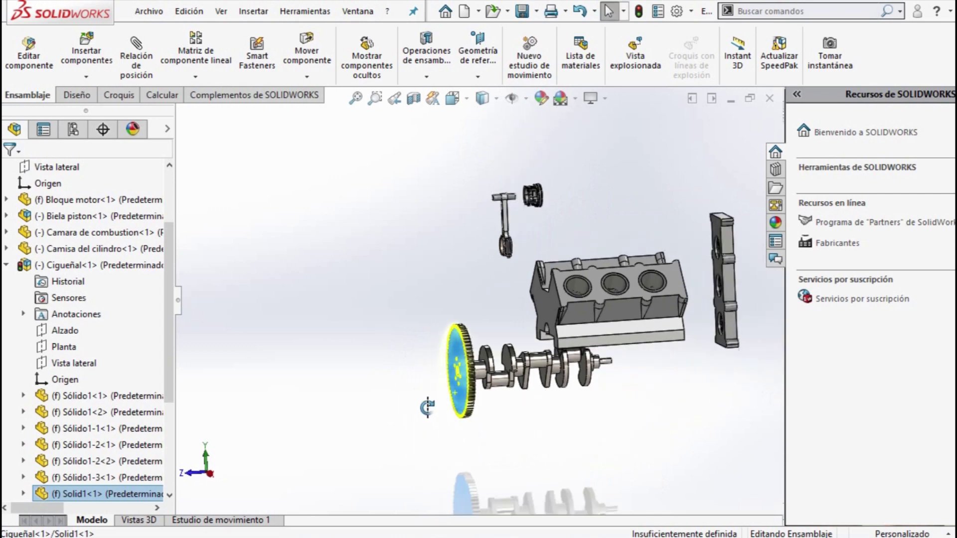
pyautogui.scroll(-3, 489, 268)
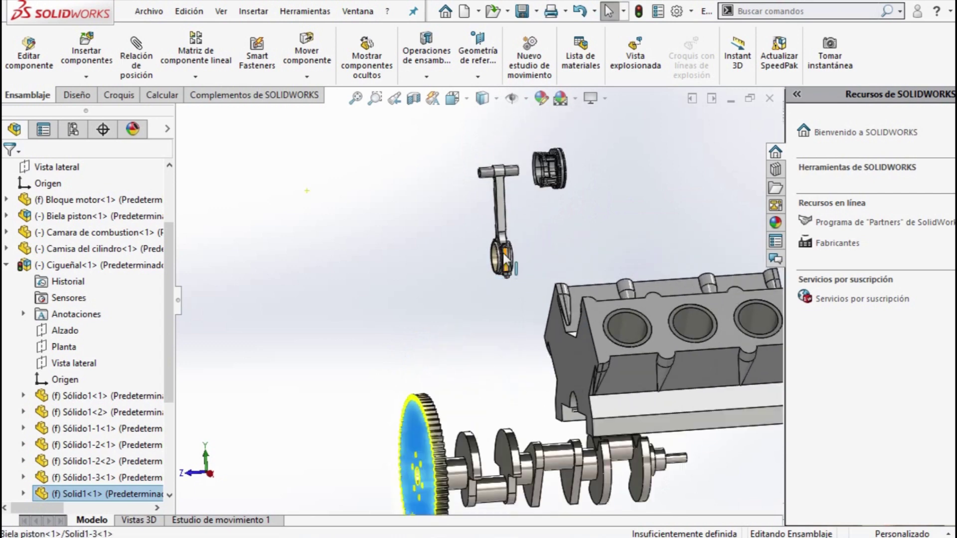
pyautogui.moveTo(505, 259); pyautogui.dragTo(497, 492)
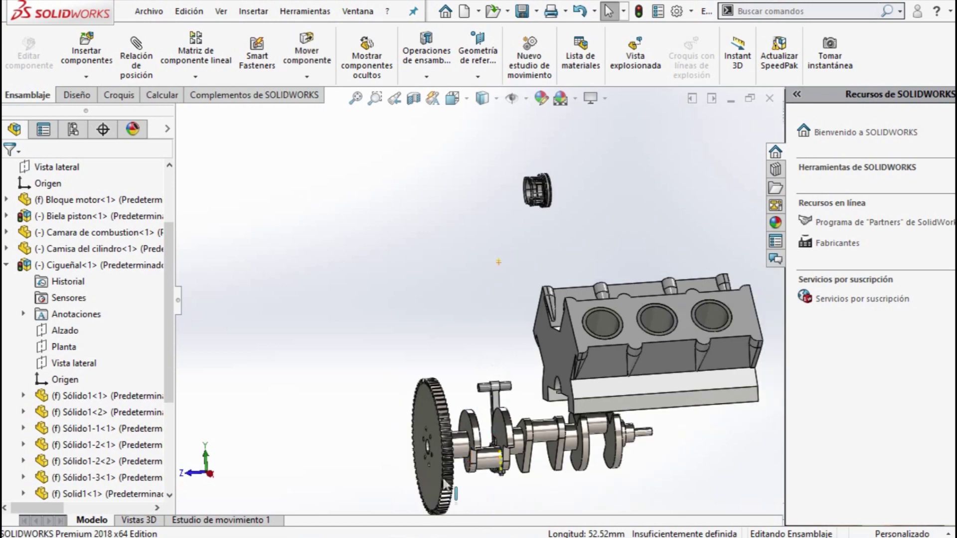
pyautogui.moveTo(492, 408)
pyautogui.mouseDown()
pyautogui.moveTo(466, 351)
pyautogui.moveTo(461, 363)
pyautogui.mouseUp()
pyautogui.scroll(-3, 460, 363)
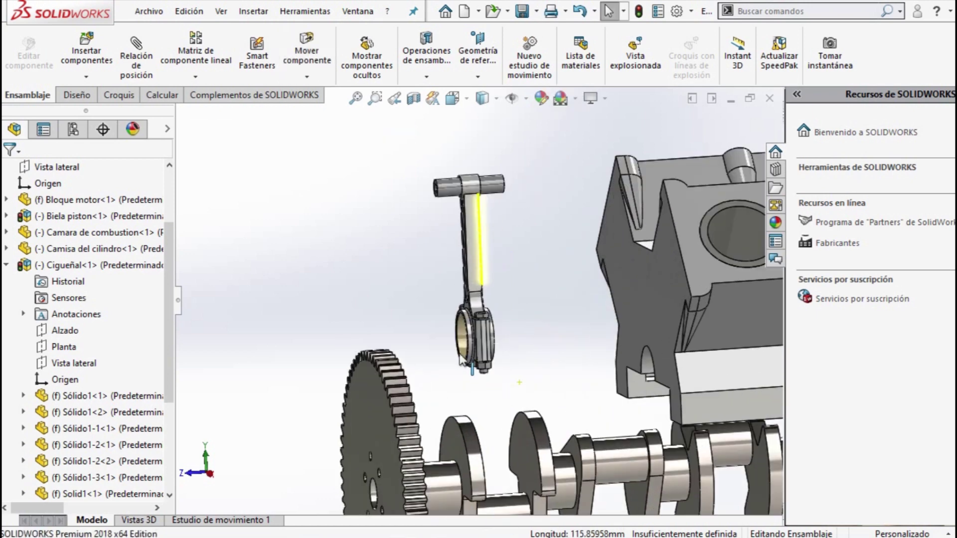
# Step: Mate the connecting rod's big-end face concentric with the first crankpin
pyautogui.click(463, 346)
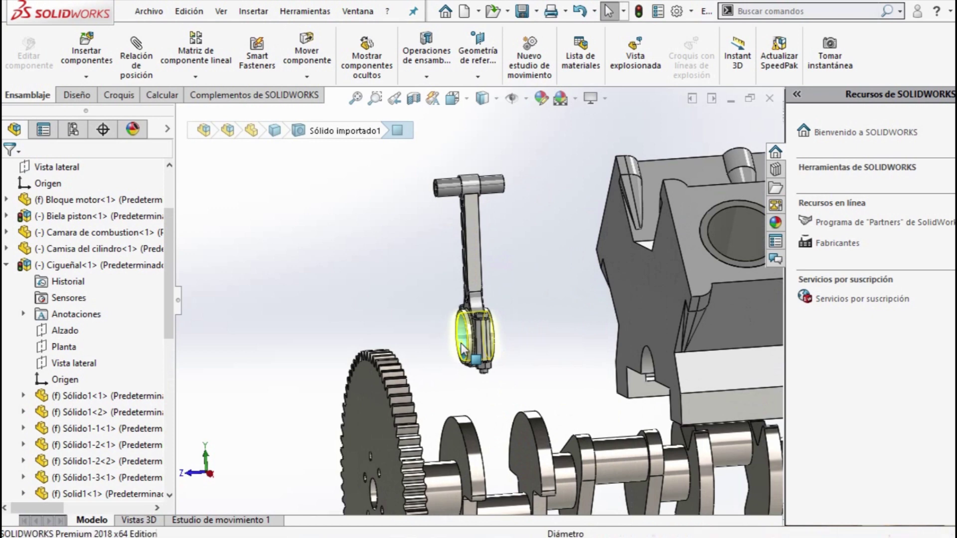
pyautogui.click(140, 55)
pyautogui.scroll(4, 473, 439)
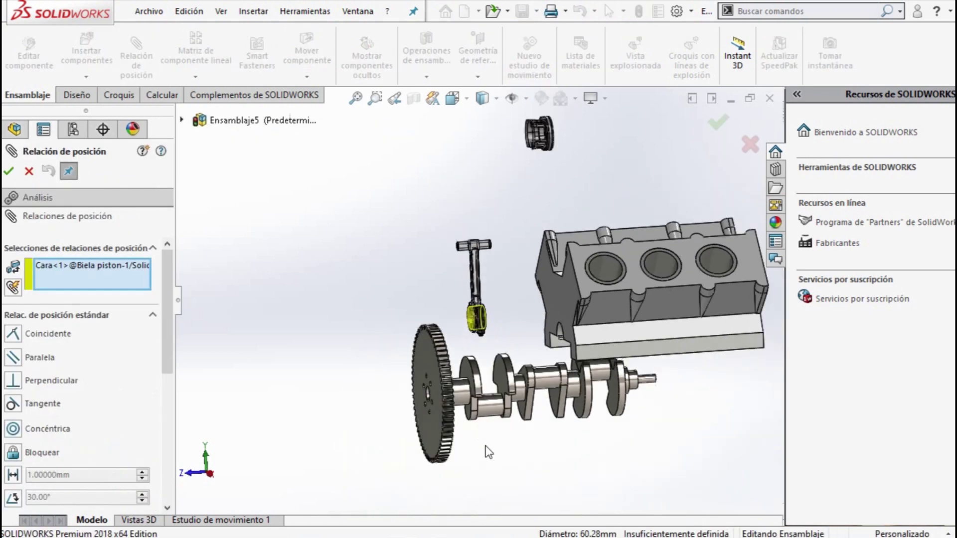
pyautogui.scroll(-4, 491, 398)
pyautogui.click(492, 377)
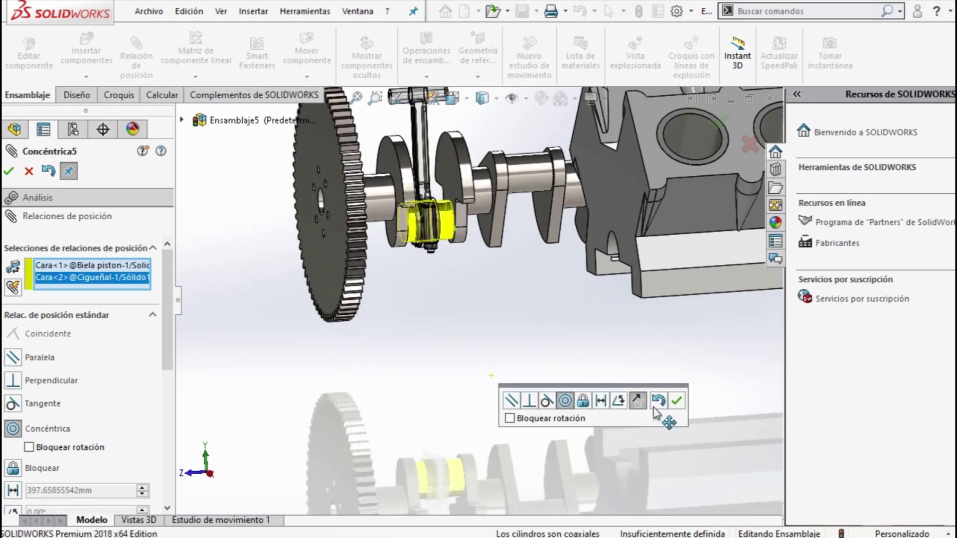
pyautogui.click(674, 401)
# Step: Drag the crankshaft and gear beneath the block and finish the mate command
pyautogui.scroll(4, 505, 342)
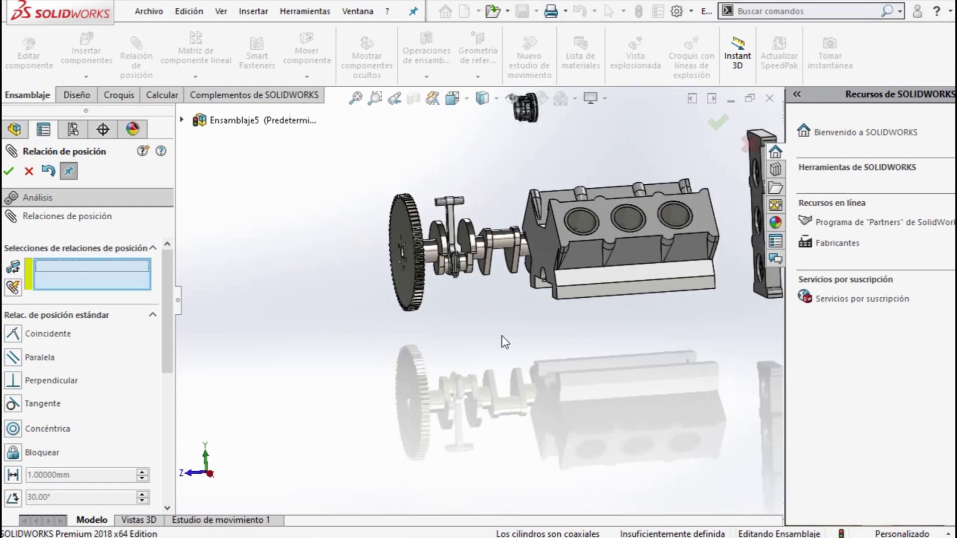
pyautogui.moveTo(420, 283); pyautogui.dragTo(432, 395)
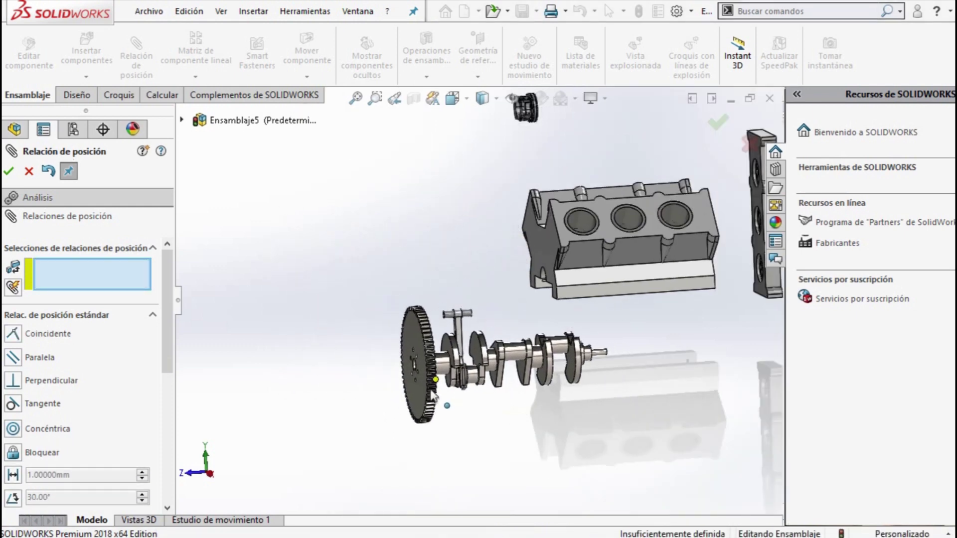
pyautogui.moveTo(592, 277); pyautogui.dragTo(627, 306, button='middle')
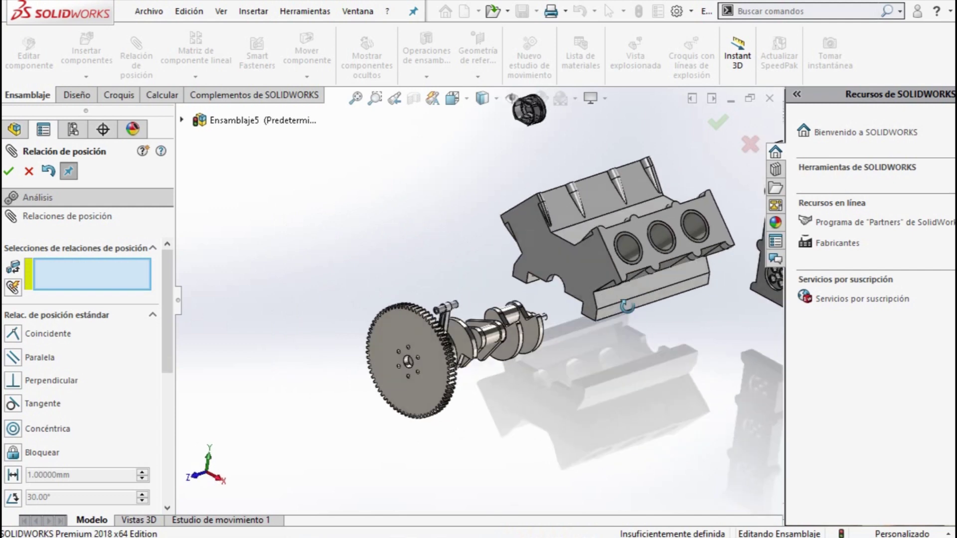
pyautogui.moveTo(464, 344); pyautogui.dragTo(435, 353, button='middle')
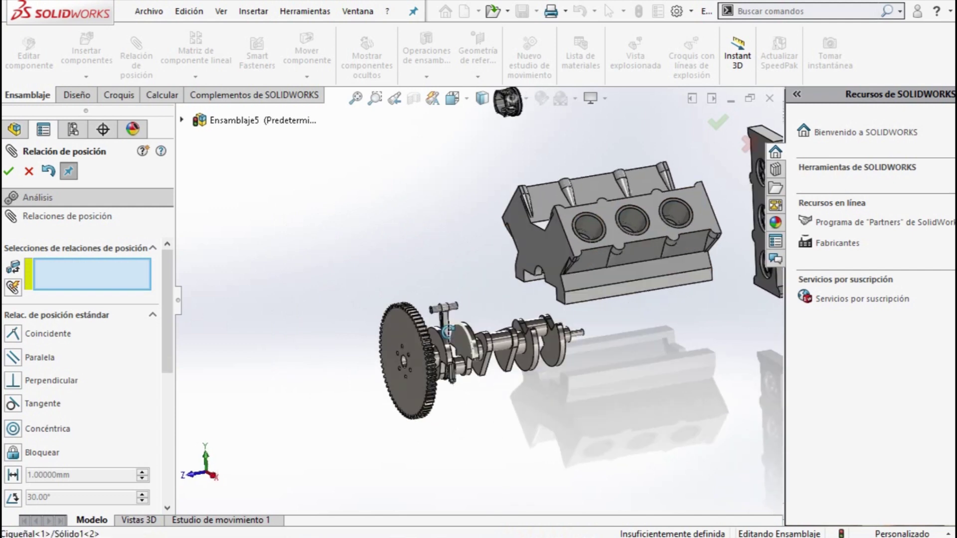
pyautogui.scroll(3, 435, 353)
pyautogui.scroll(-6, 489, 299)
pyautogui.moveTo(488, 299)
pyautogui.mouseDown(button='middle')
pyautogui.moveTo(495, 282)
pyautogui.moveTo(501, 289)
pyautogui.mouseUp(button='middle')
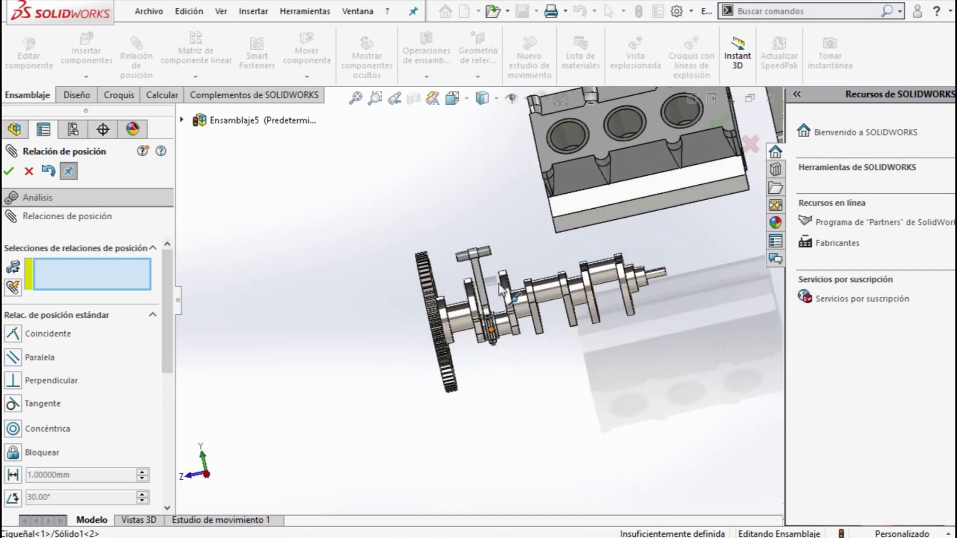
pyautogui.click(28, 172)
# Step: Start Copy with Mates and choose the Biela piston connecting rod to copy
pyautogui.click(88, 78)
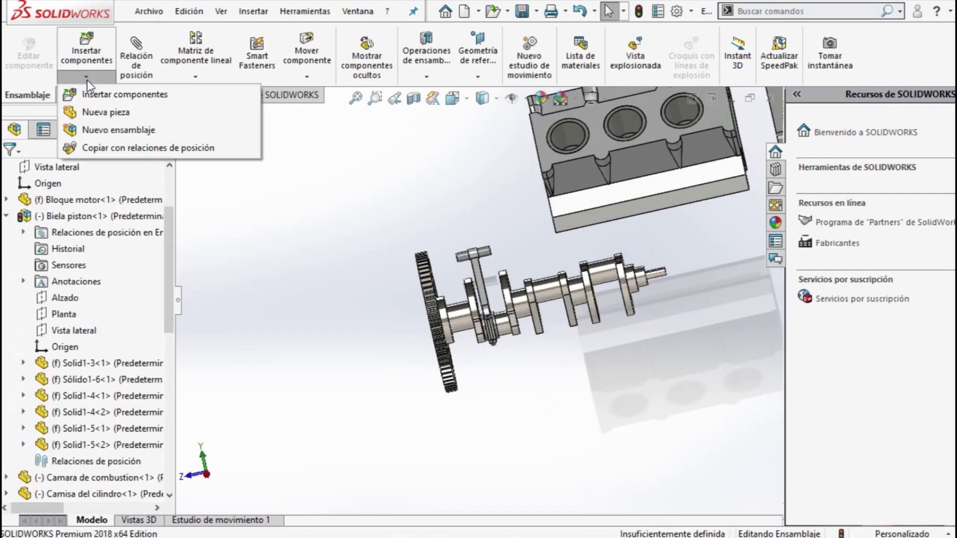
pyautogui.click(98, 149)
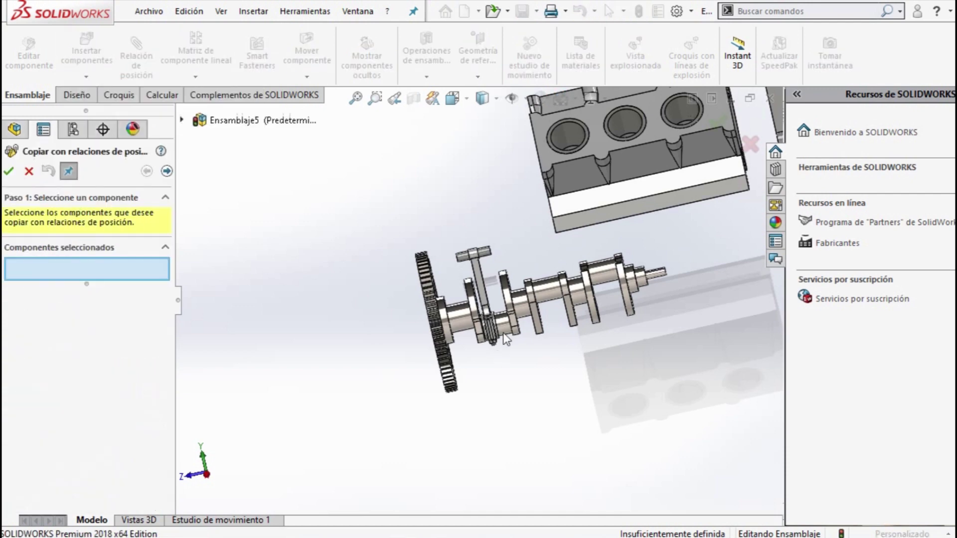
pyautogui.scroll(-3, 501, 348)
pyautogui.scroll(-3, 507, 324)
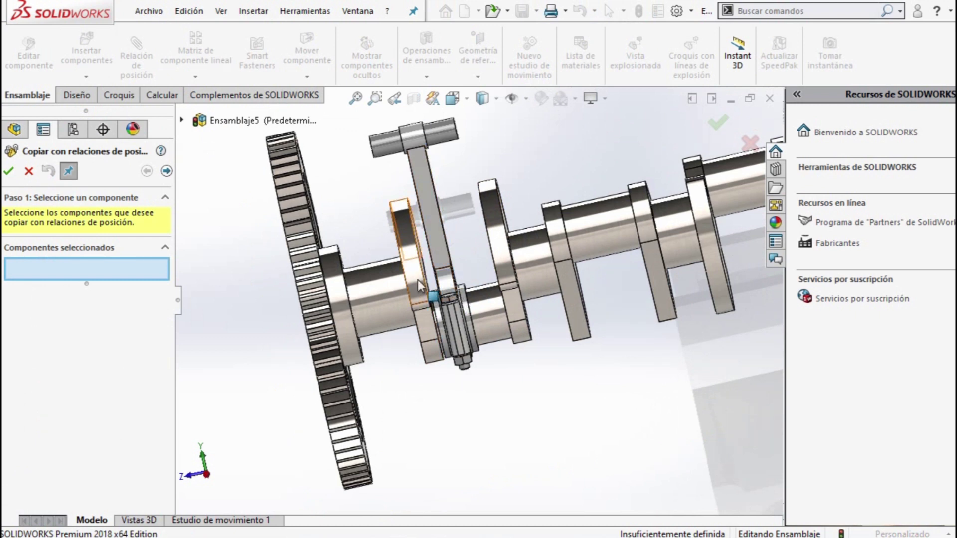
pyautogui.scroll(3, 420, 285)
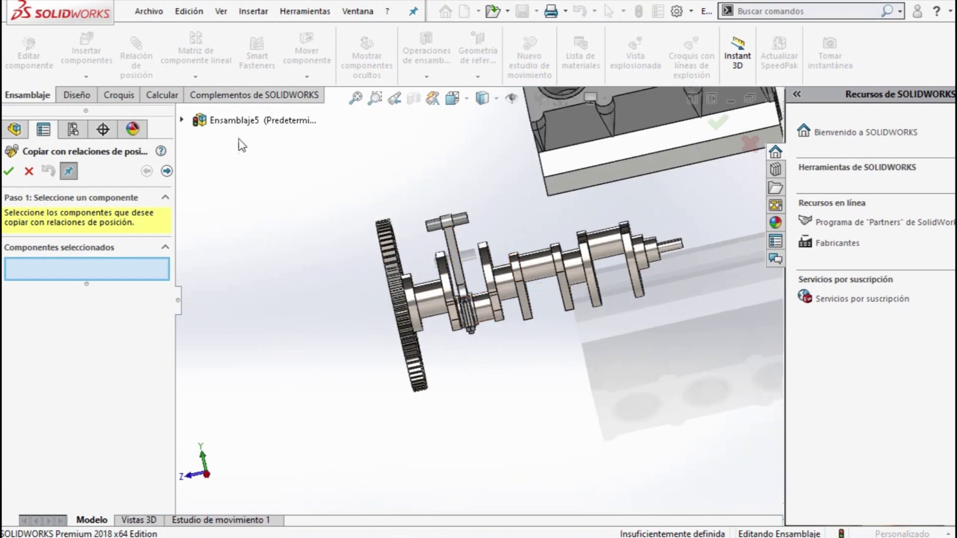
pyautogui.click(183, 121)
pyautogui.click(261, 269)
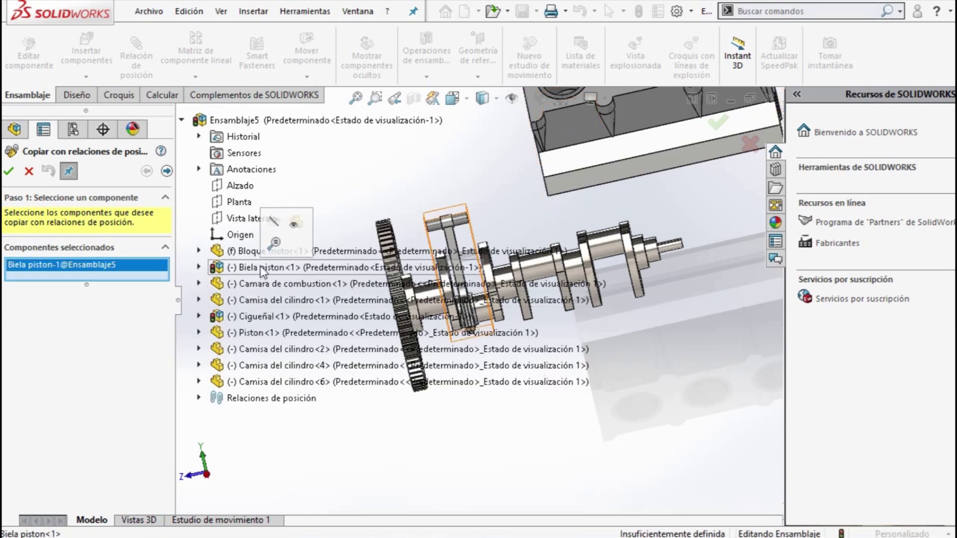
pyautogui.rightClick(262, 271)
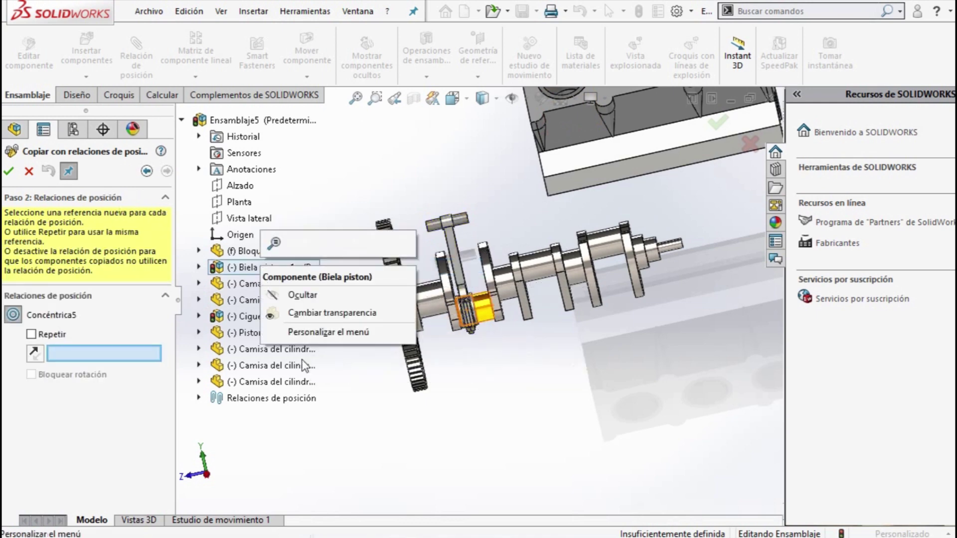
pyautogui.click(257, 455)
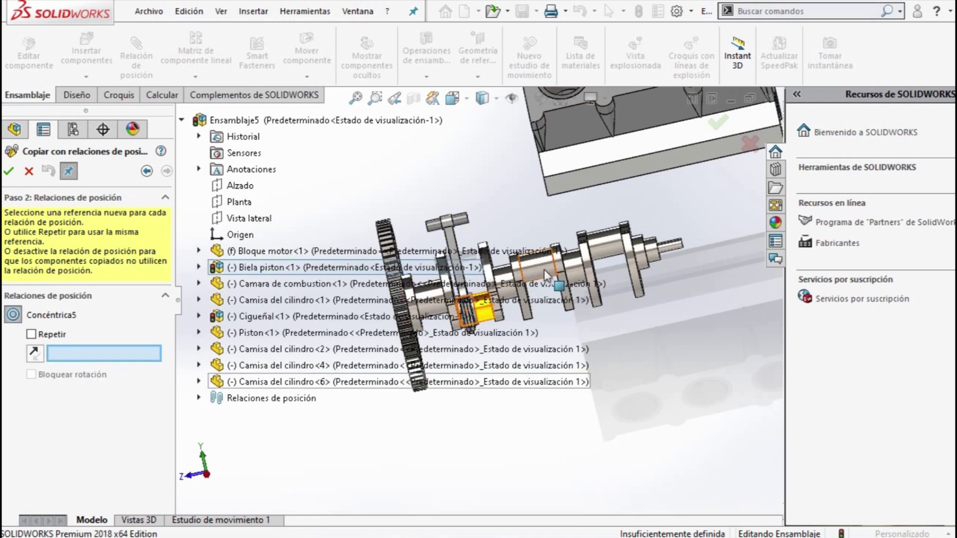
pyautogui.press('z')
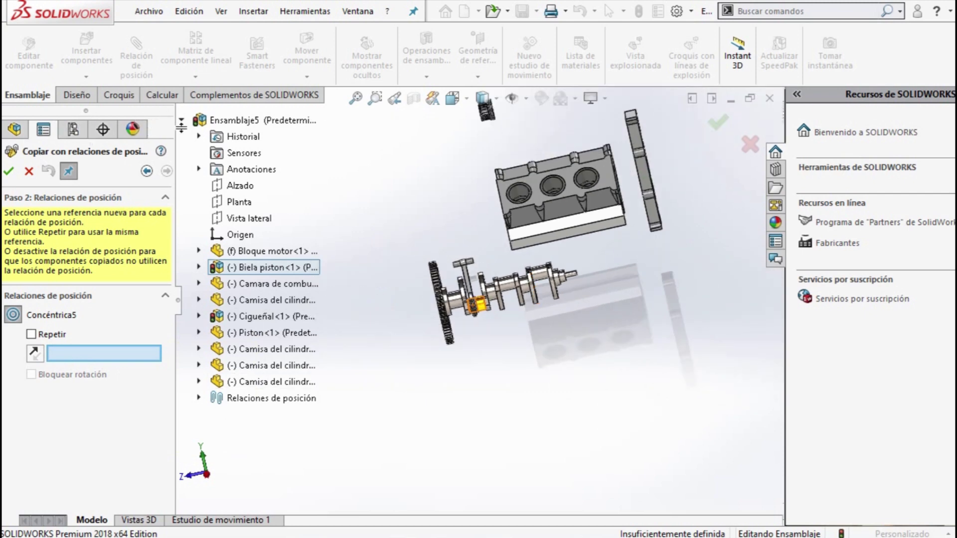
pyautogui.click(181, 121)
# Step: Place two connecting-rod copies concentrically on the next crankpins
pyautogui.scroll(-5, 587, 253)
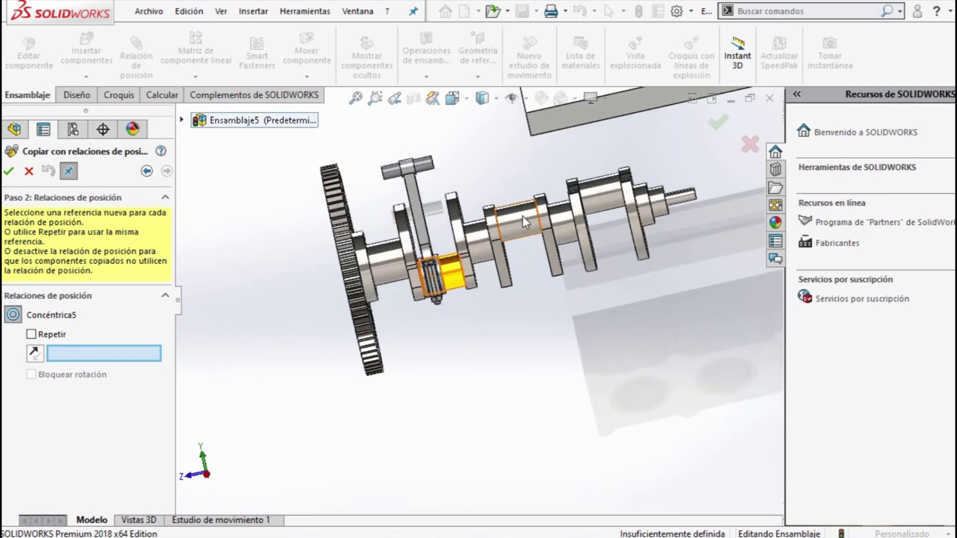
pyautogui.click(514, 232)
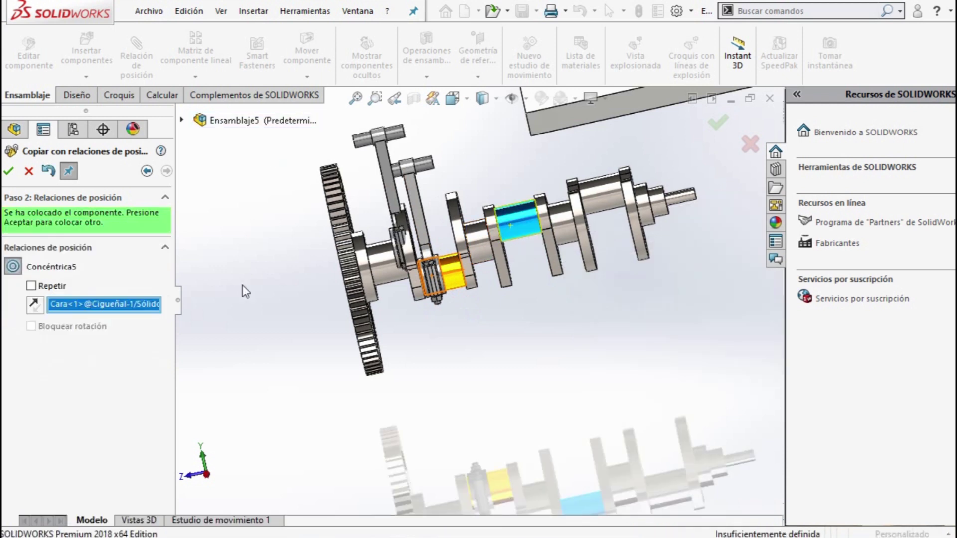
pyautogui.click(9, 171)
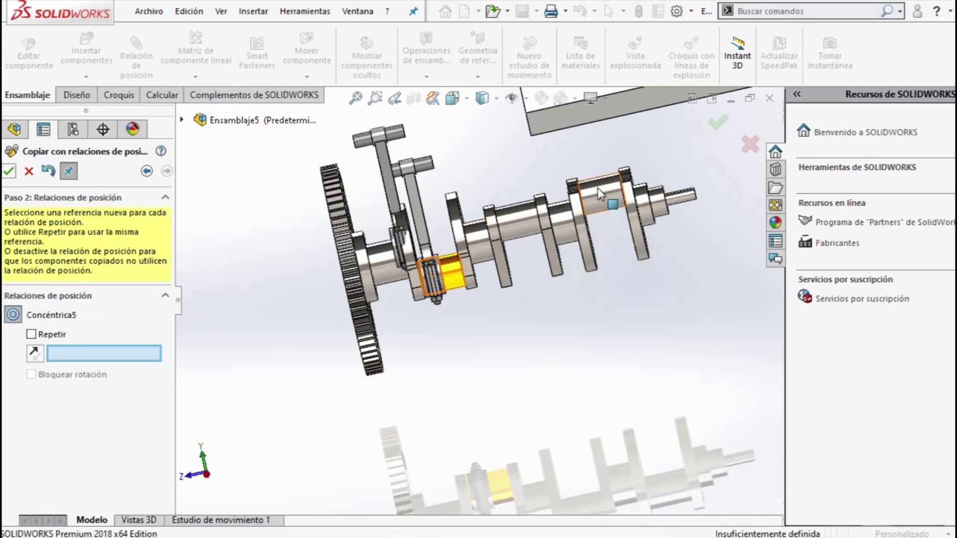
pyautogui.click(441, 266)
pyautogui.click(597, 188)
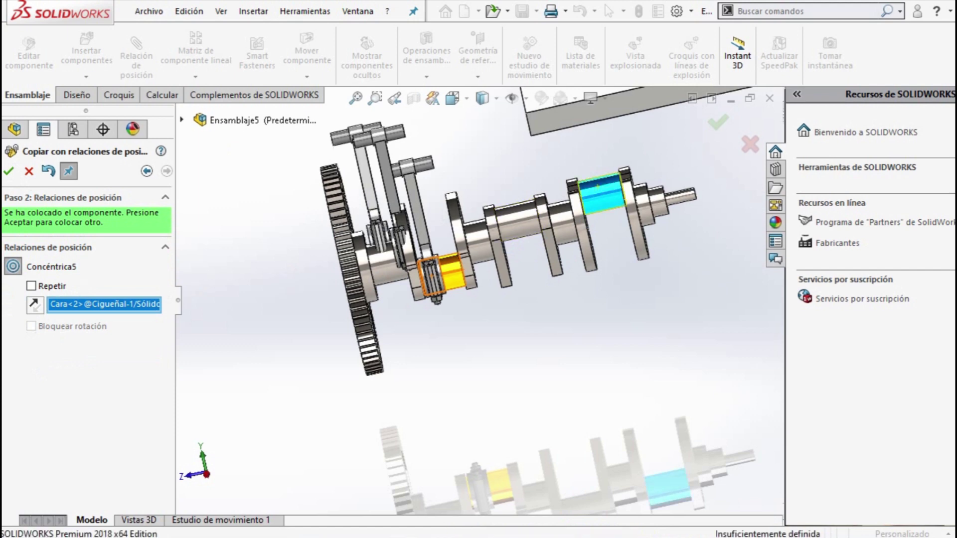
pyautogui.click(9, 171)
# Step: Place another rod copy on the right-hand crankpin and close the copy command
pyautogui.scroll(-2, 430, 238)
pyautogui.scroll(-2, 429, 239)
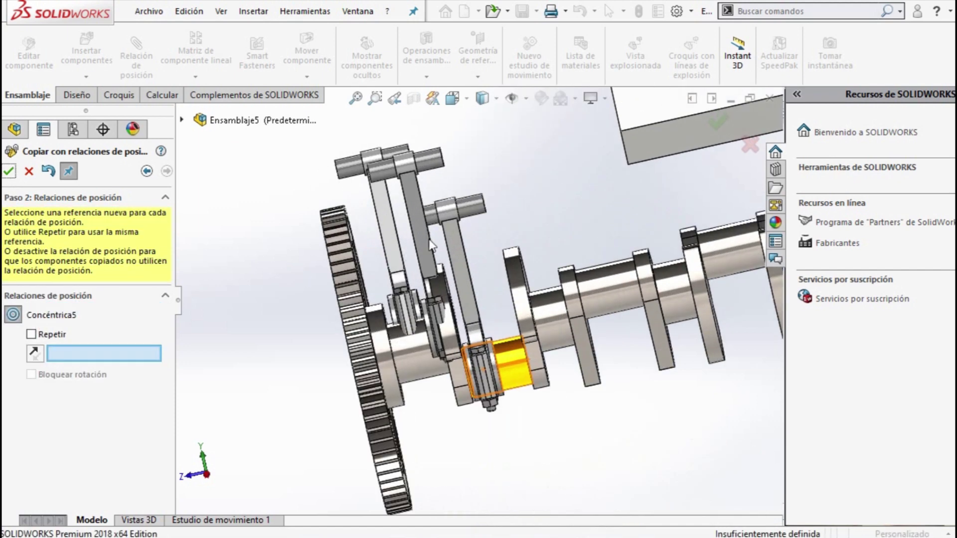
pyautogui.click(430, 247)
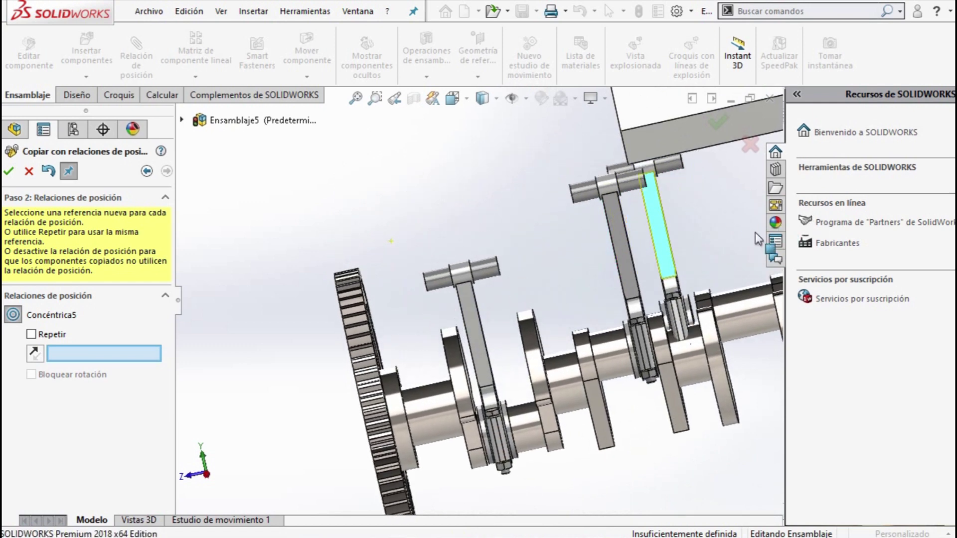
pyautogui.scroll(4, 581, 389)
pyautogui.moveTo(581, 389); pyautogui.dragTo(637, 437, button='middle')
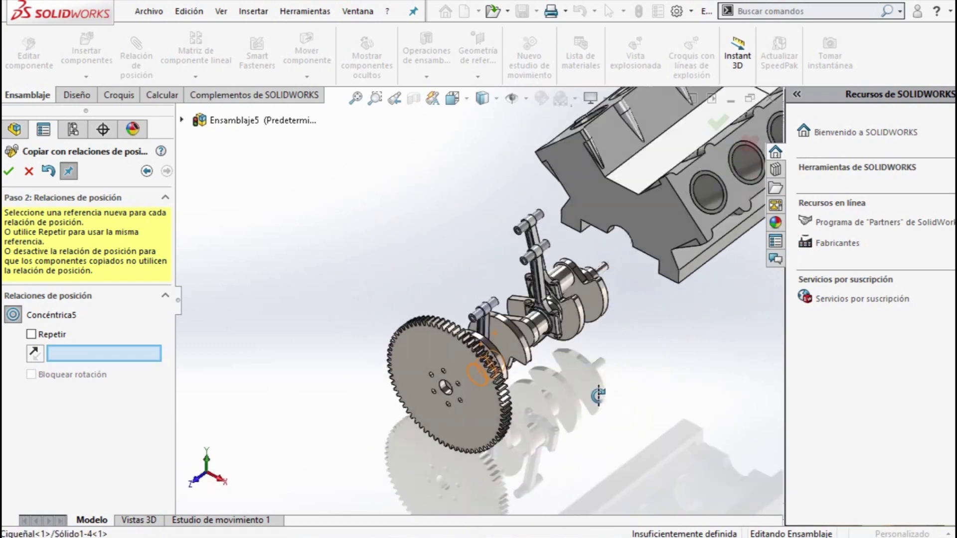
pyautogui.scroll(3, 638, 437)
pyautogui.moveTo(658, 474); pyautogui.dragTo(641, 436, button='middle')
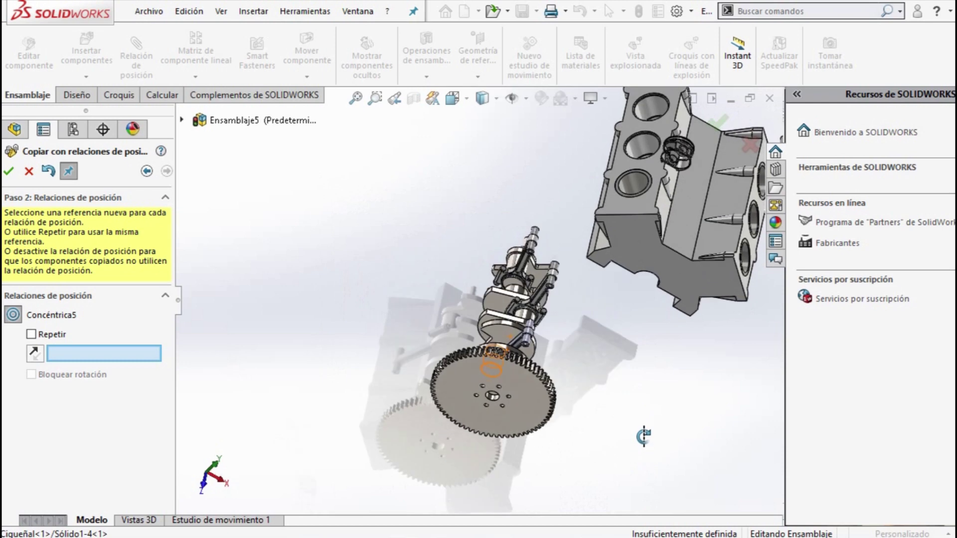
pyautogui.scroll(-3, 563, 318)
pyautogui.scroll(-3, 548, 265)
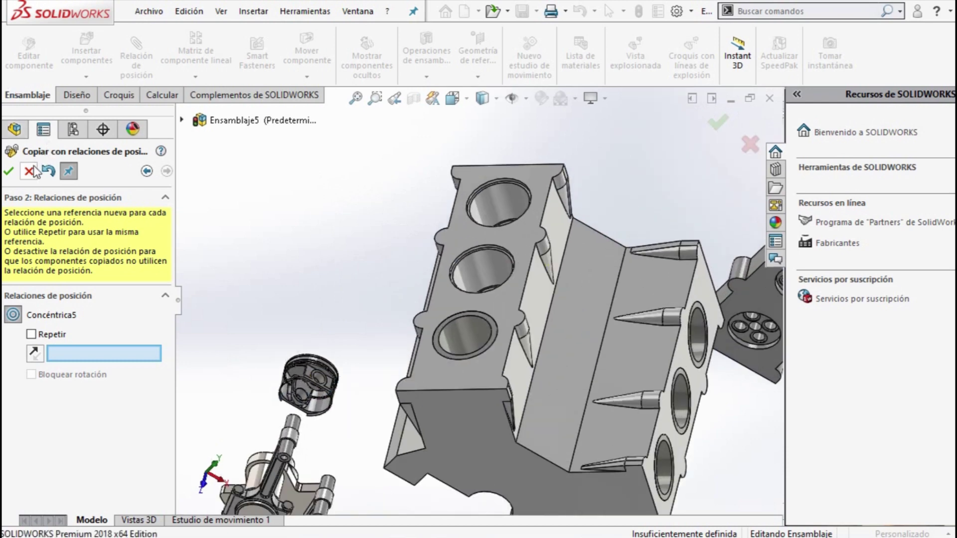
pyautogui.click(283, 360)
# Step: Drag the piston down out of the block until it sits beside a Biela rod's small end
pyautogui.scroll(3, 283, 360)
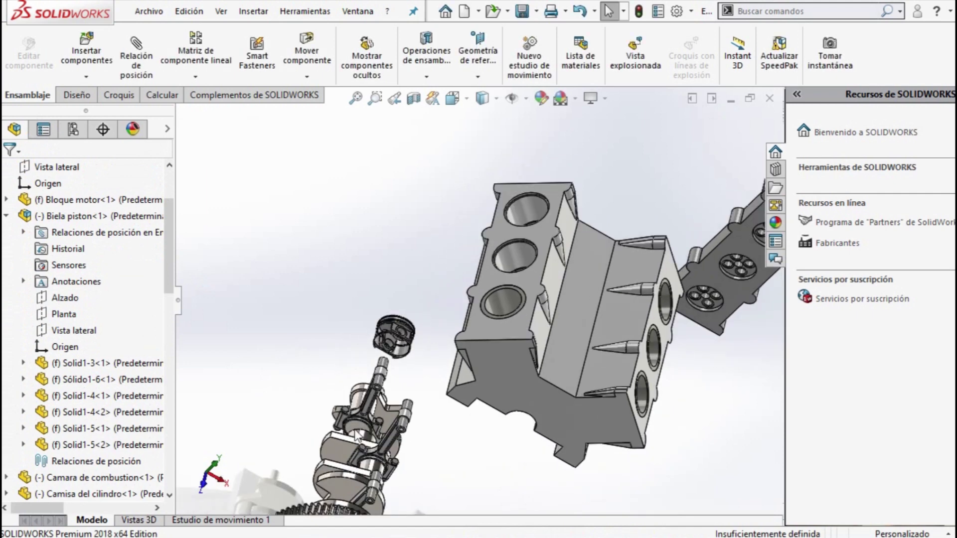
pyautogui.moveTo(283, 360); pyautogui.dragTo(439, 378, button='middle')
pyautogui.scroll(-3, 438, 377)
pyautogui.click(441, 260)
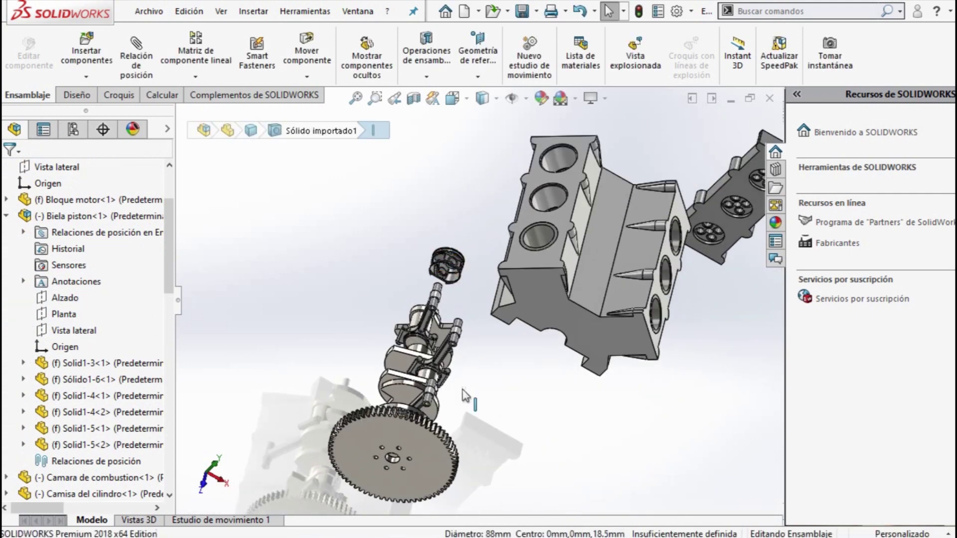
pyautogui.scroll(-1, 420, 286)
pyautogui.scroll(-3, 513, 266)
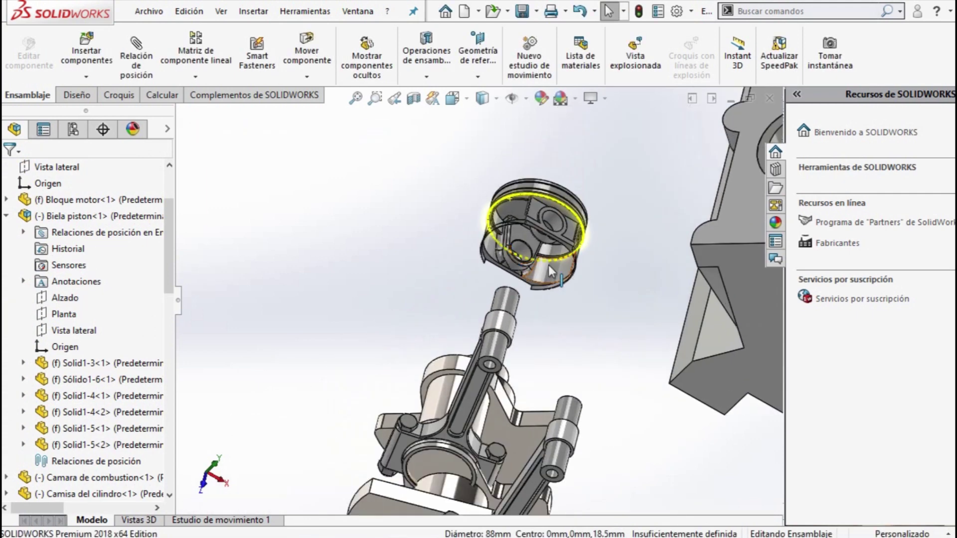
pyautogui.moveTo(549, 268); pyautogui.dragTo(623, 496)
pyautogui.moveTo(623, 496)
pyautogui.mouseDown(button='middle')
pyautogui.moveTo(461, 451)
pyautogui.moveTo(459, 368)
pyautogui.moveTo(567, 292)
pyautogui.mouseUp(button='middle')
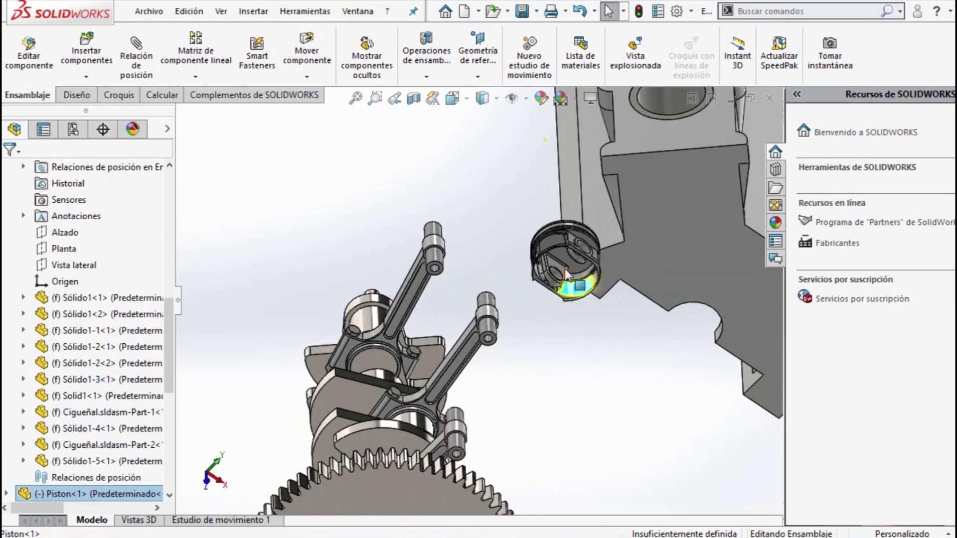
pyautogui.moveTo(564, 268); pyautogui.dragTo(445, 409)
pyautogui.scroll(-2, 510, 343)
pyautogui.scroll(-2, 523, 324)
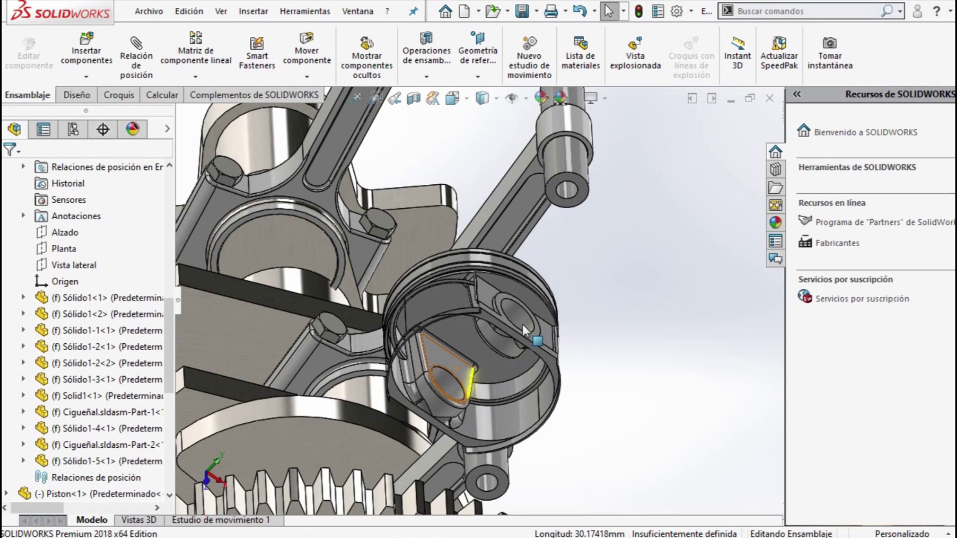
# Step: Mate the piston's pin bore concentric to the Biela rod's pin face as Concéntrica8
pyautogui.click(523, 325)
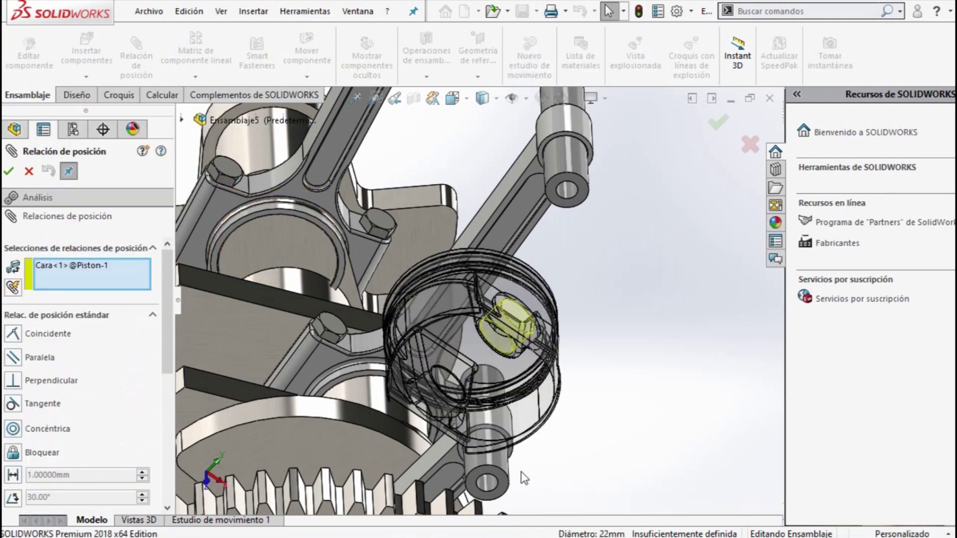
pyautogui.click(505, 464)
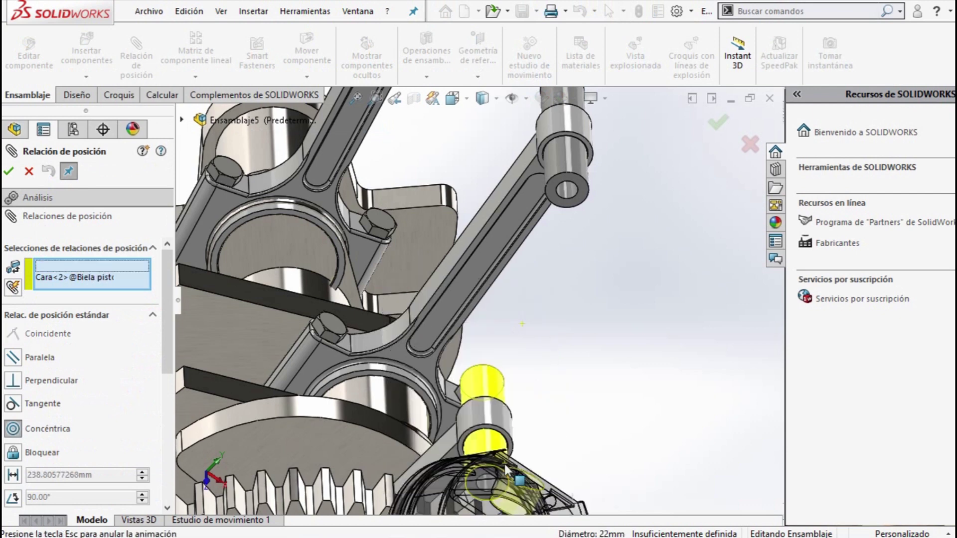
pyautogui.scroll(3, 448, 485)
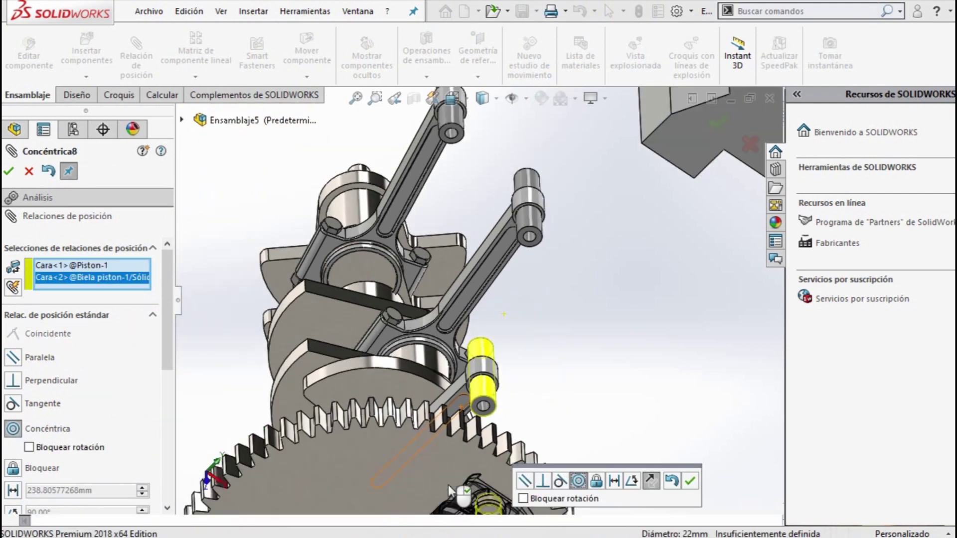
pyautogui.click(9, 171)
pyautogui.scroll(4, 495, 396)
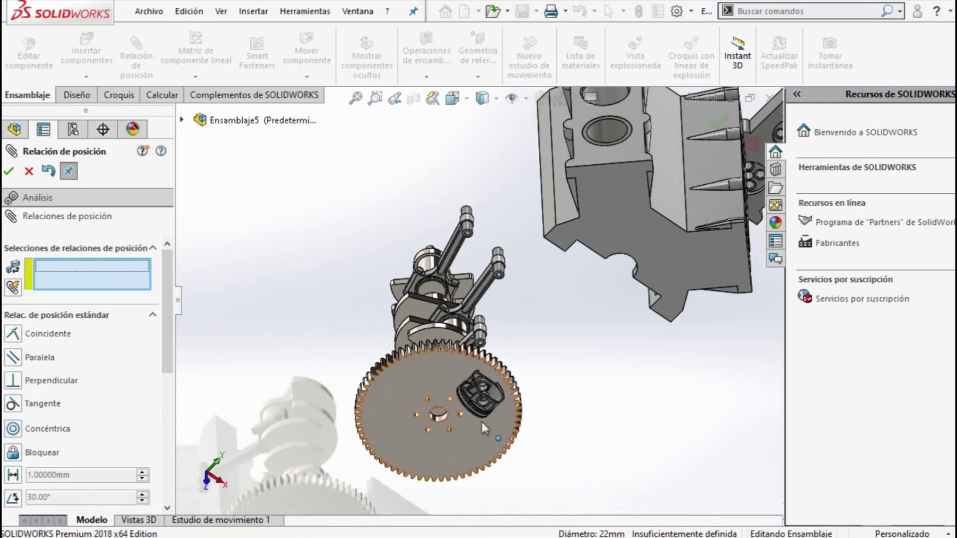
pyautogui.scroll(-5, 482, 422)
pyautogui.scroll(-2, 513, 259)
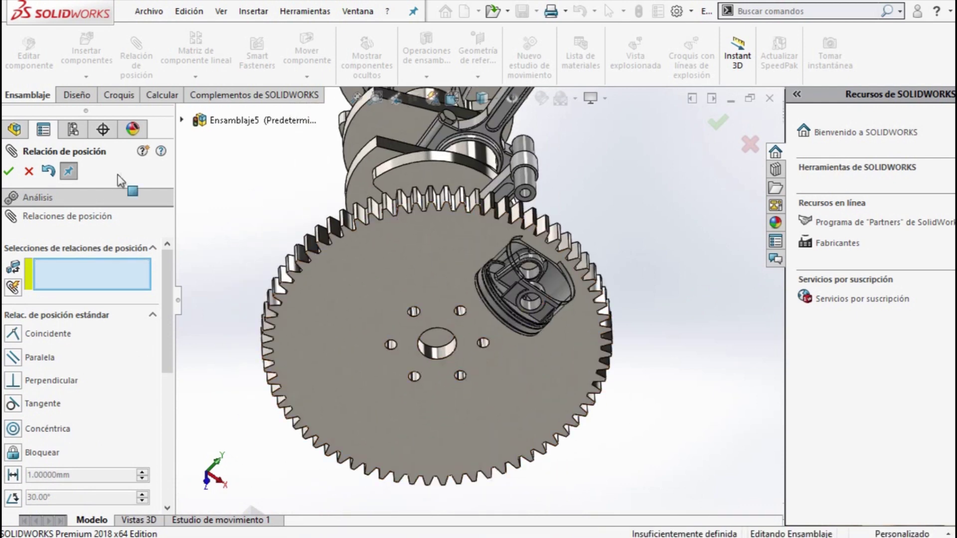
pyautogui.press('Escape')
pyautogui.click(497, 389)
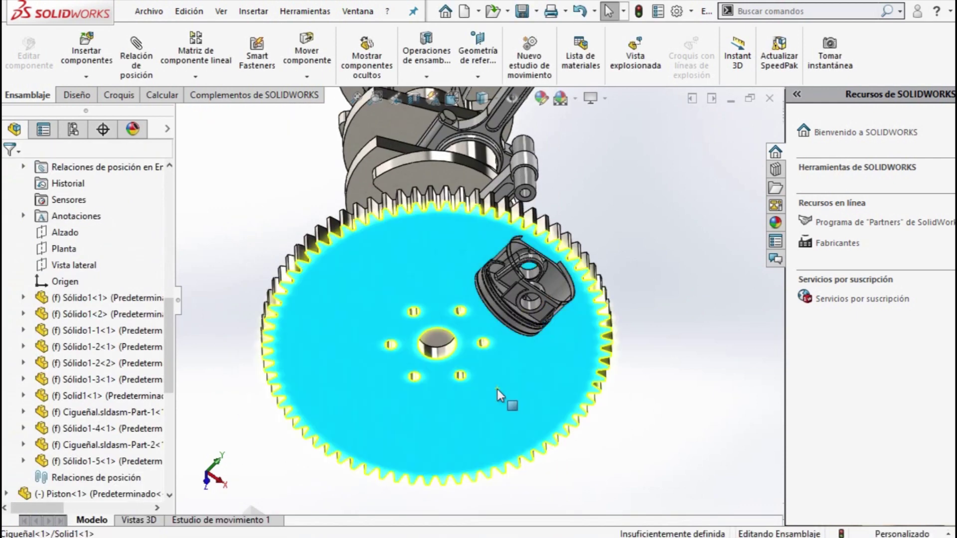
# Step: Inspect the gear's component options and reorient the view around the assembly
pyautogui.rightClick(498, 389)
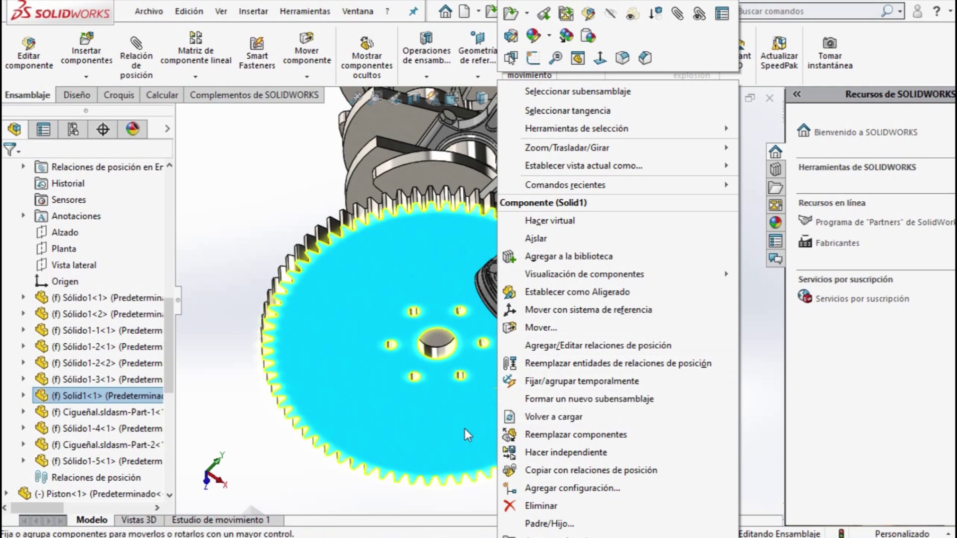
pyautogui.click(337, 480)
pyautogui.click(372, 407)
pyautogui.keyDown('ctrl'); pyautogui.moveTo(373, 408); pyautogui.dragTo(295, 445, button='middle'); pyautogui.keyUp('ctrl')
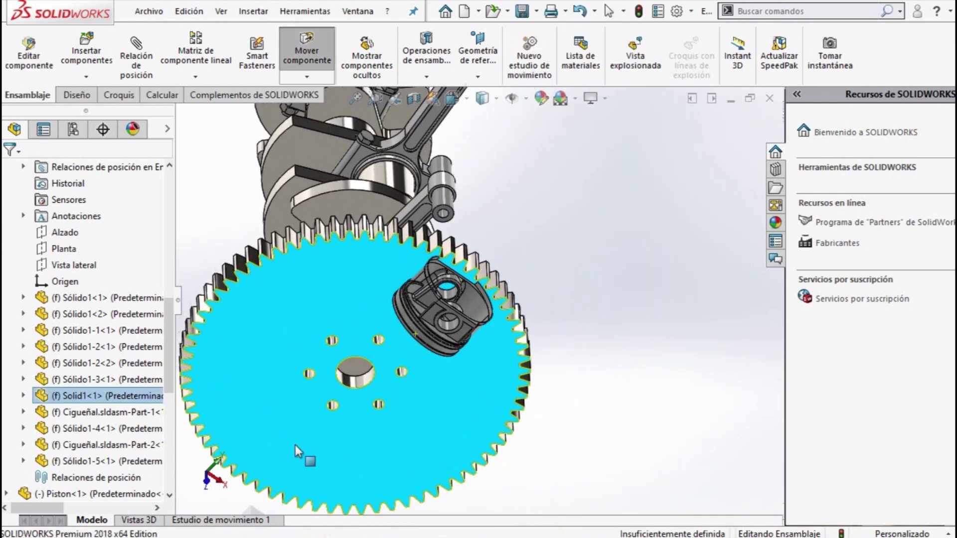
pyautogui.moveTo(488, 326); pyautogui.dragTo(426, 288, button='middle')
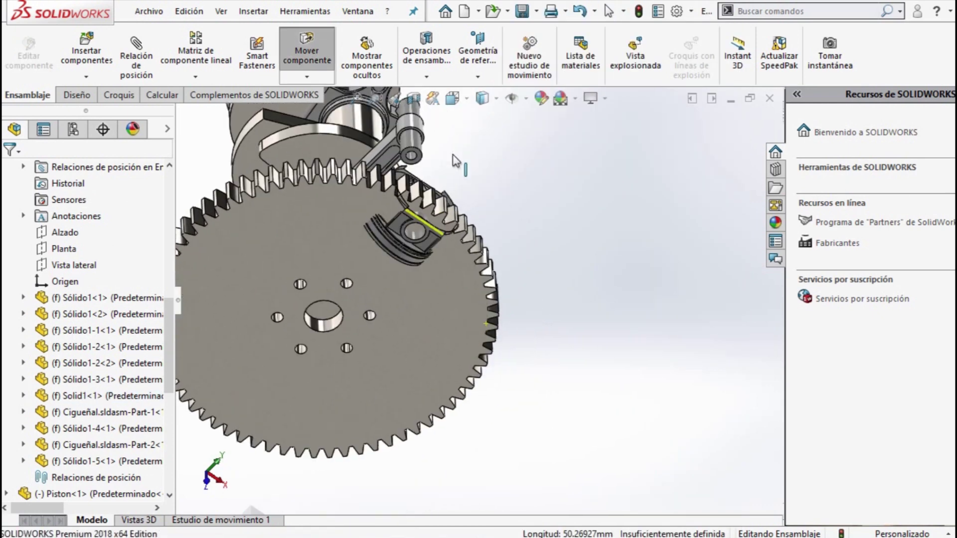
pyautogui.rightClick(426, 295)
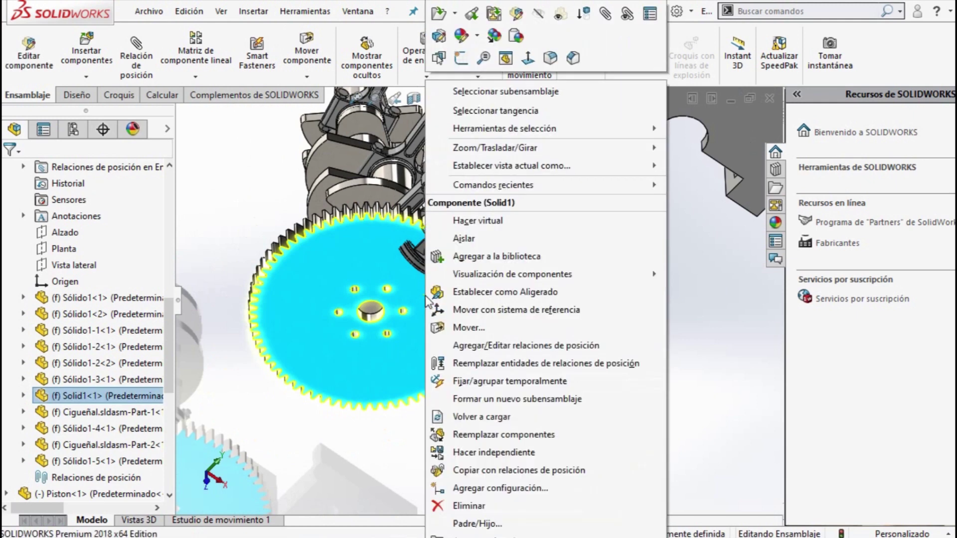
pyautogui.click(186, 264)
pyautogui.scroll(-2, 48, 384)
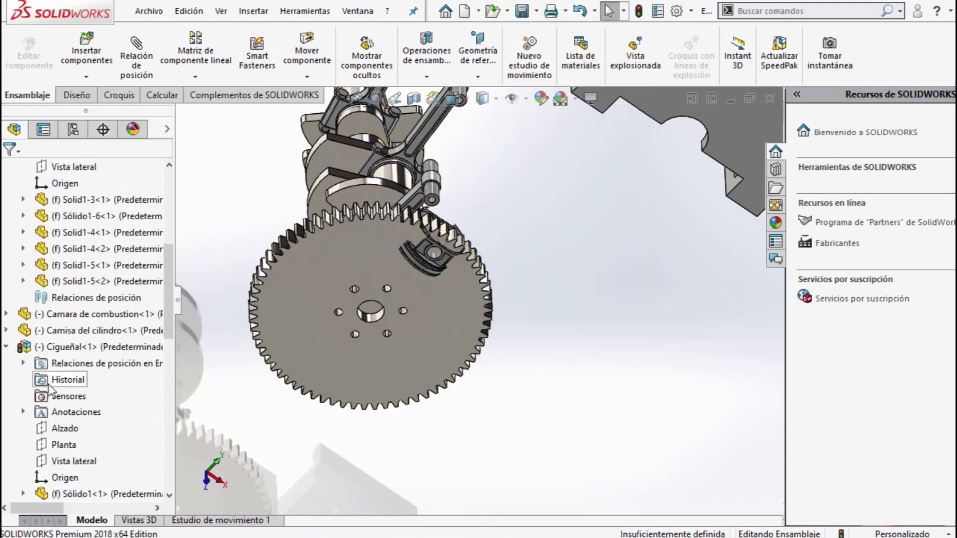
pyautogui.scroll(4, 77, 366)
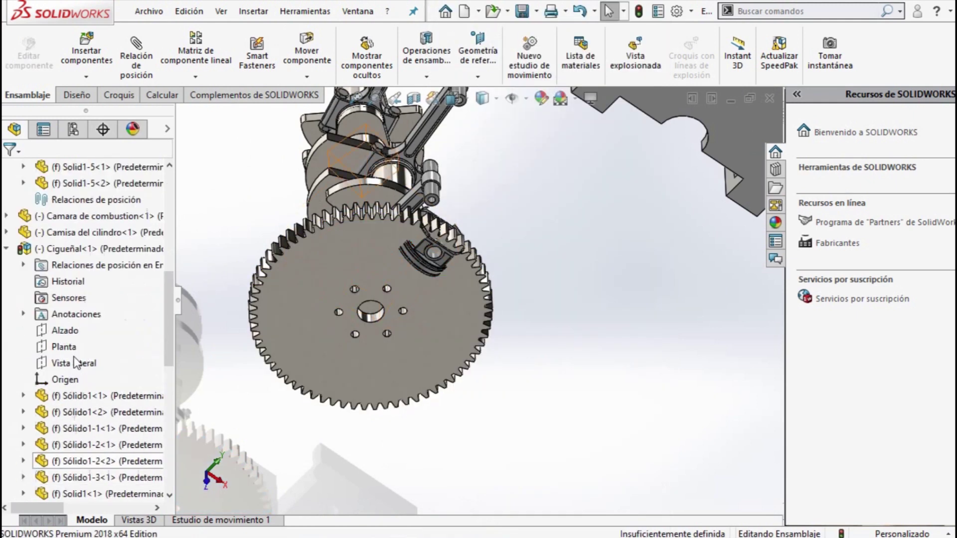
# Step: Fix the Cigueñal crankshaft subassembly in place with Fijar
pyautogui.click(99, 250)
pyautogui.rightClick(99, 249)
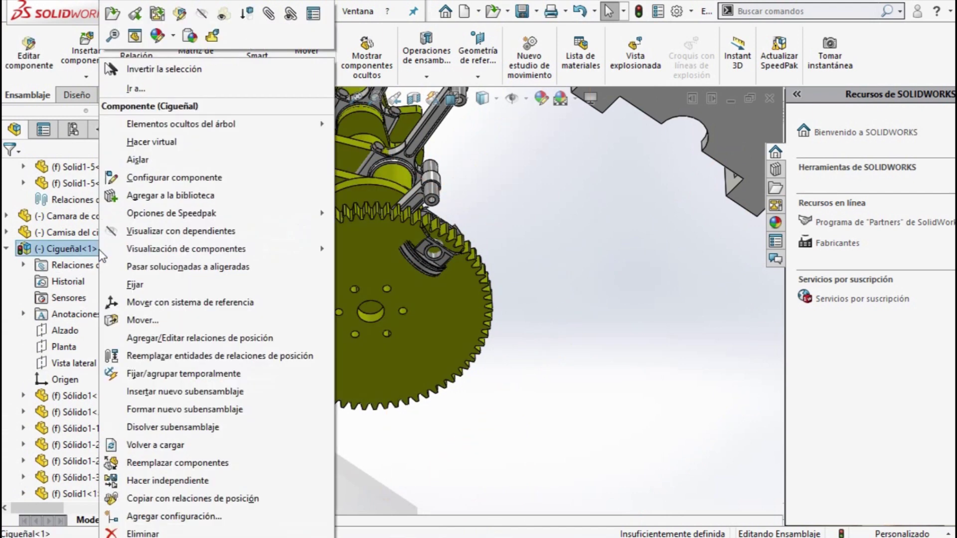
pyautogui.click(481, 186)
pyautogui.scroll(-5, 438, 271)
# Step: Drag the piston along the crank to test its motion, then orbit toward the crank and gear
pyautogui.moveTo(459, 222); pyautogui.dragTo(462, 119)
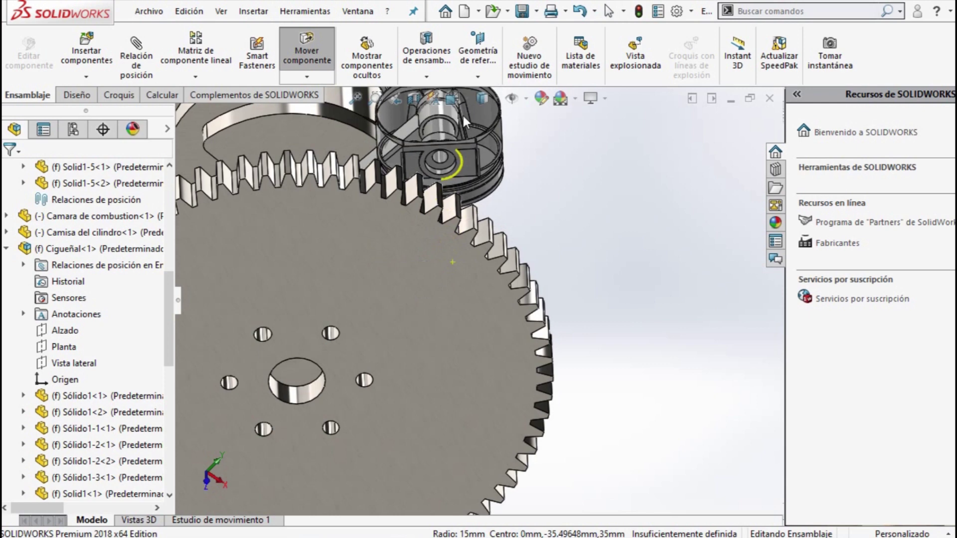
pyautogui.scroll(5, 452, 163)
pyautogui.scroll(-3, 453, 163)
pyautogui.scroll(4, 413, 240)
pyautogui.press('Escape')
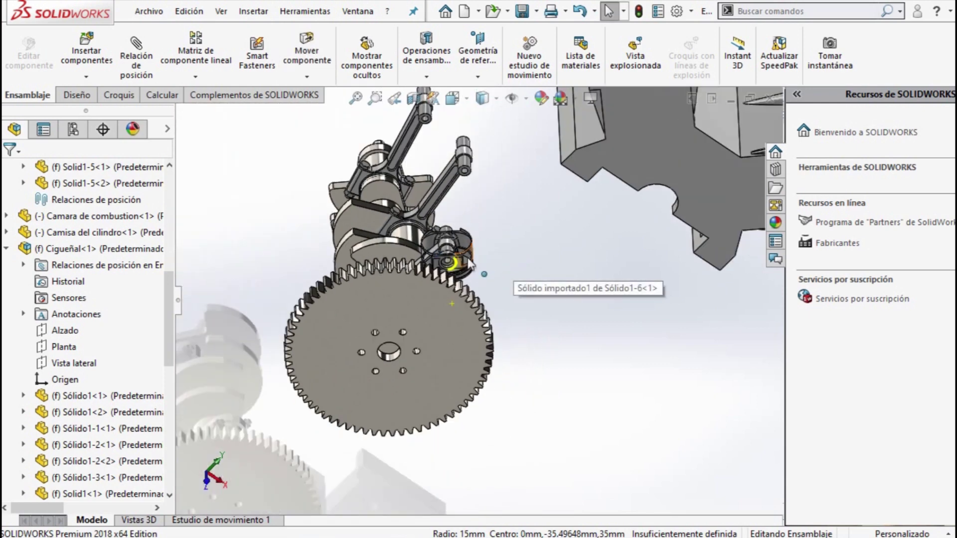
pyautogui.moveTo(468, 262); pyautogui.dragTo(438, 244)
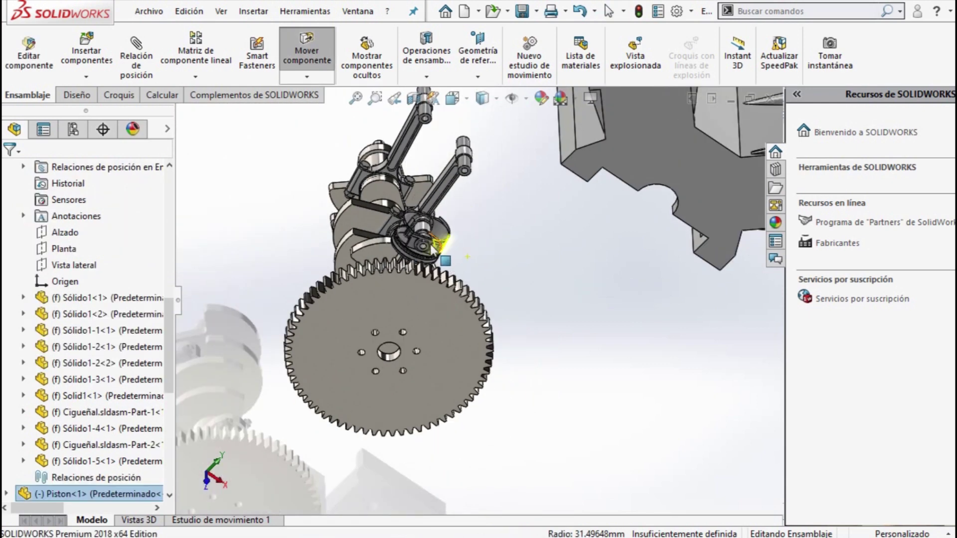
pyautogui.press('Escape')
pyautogui.scroll(-3, 439, 244)
pyautogui.moveTo(383, 345); pyautogui.dragTo(165, 201, button='middle')
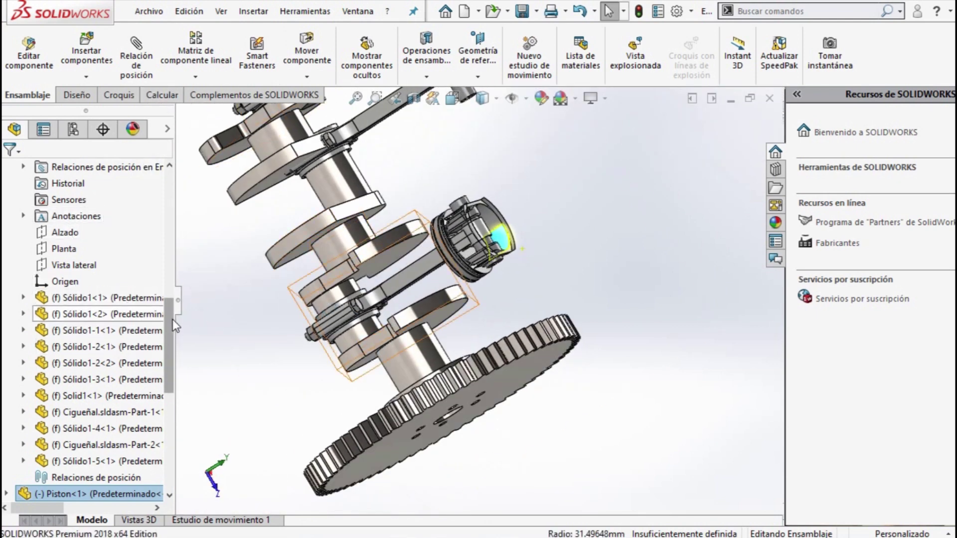
# Step: Fix the Biela piston subassembly in place with Fijar
pyautogui.moveTo(172, 320); pyautogui.dragTo(176, 213)
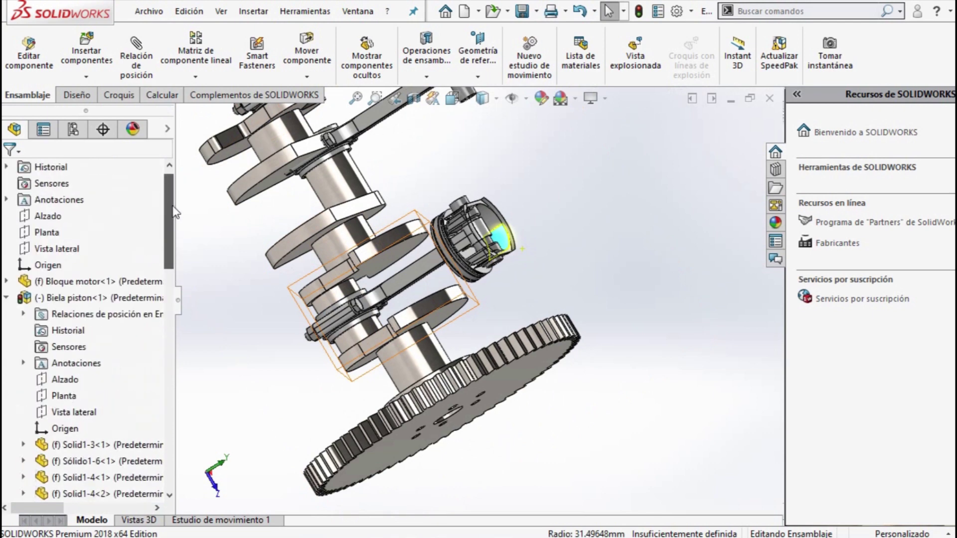
pyautogui.click(89, 299)
pyautogui.rightClick(89, 299)
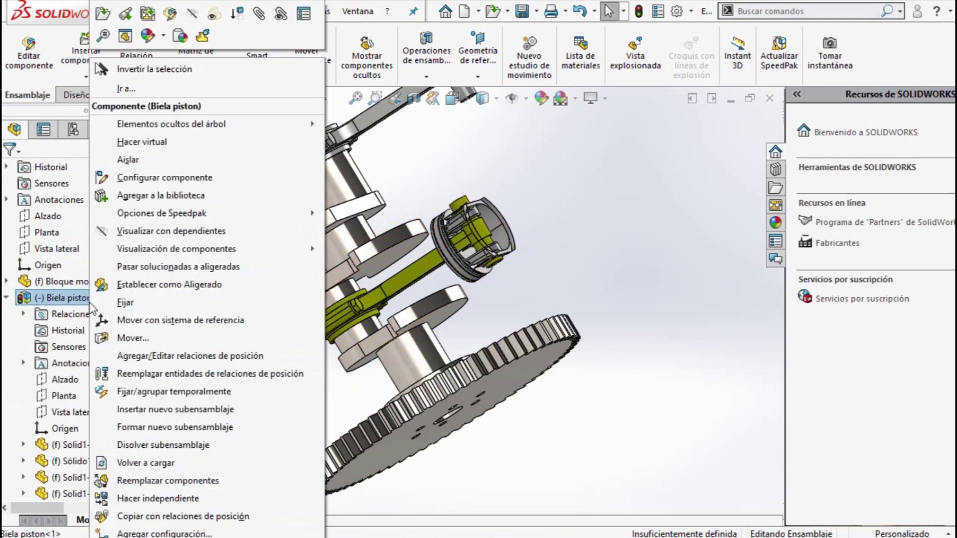
pyautogui.click(124, 303)
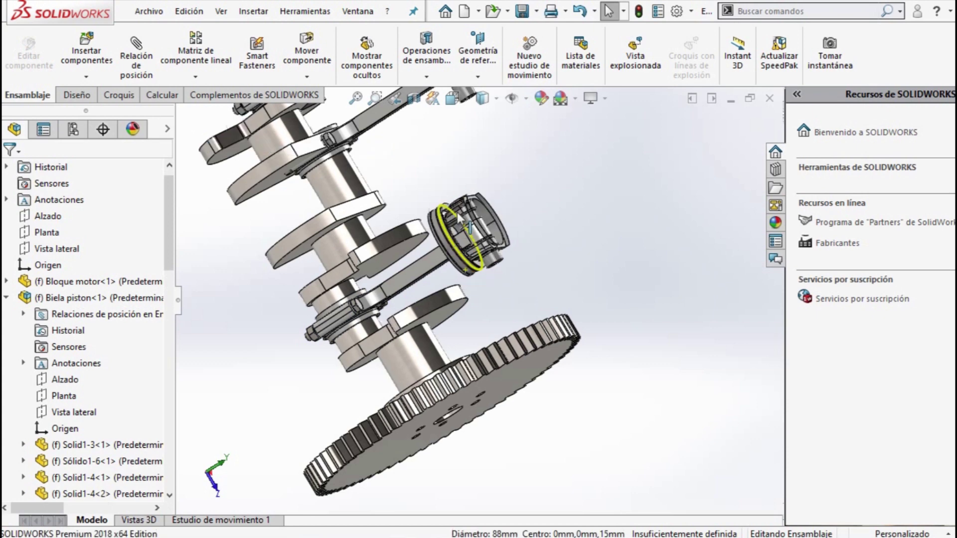
# Step: Drag the piston to test the crank rotation and orbit to reveal the engine block
pyautogui.moveTo(582, 227); pyautogui.dragTo(473, 286)
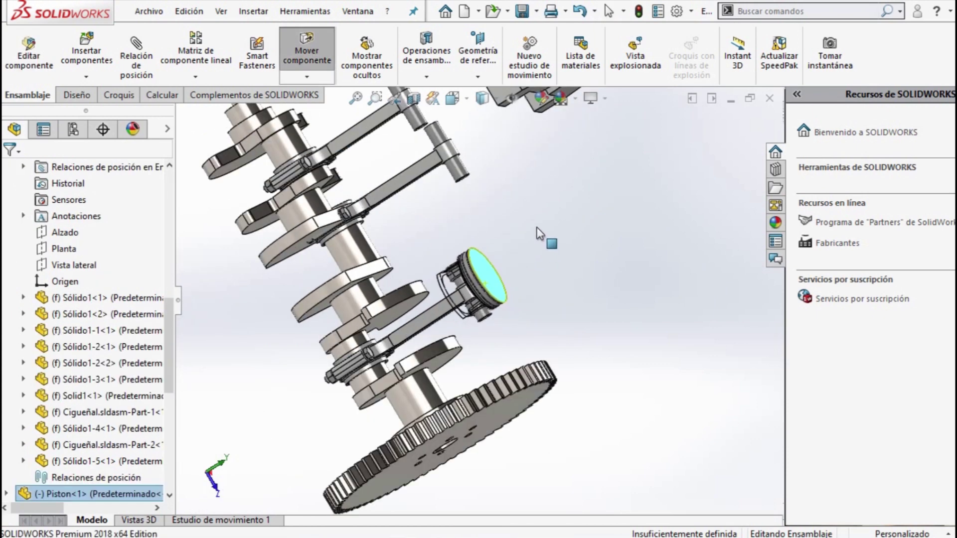
pyautogui.moveTo(539, 336)
pyautogui.mouseDown(button='middle')
pyautogui.moveTo(438, 325)
pyautogui.moveTo(490, 255)
pyautogui.mouseUp(button='middle')
pyautogui.scroll(3, 491, 256)
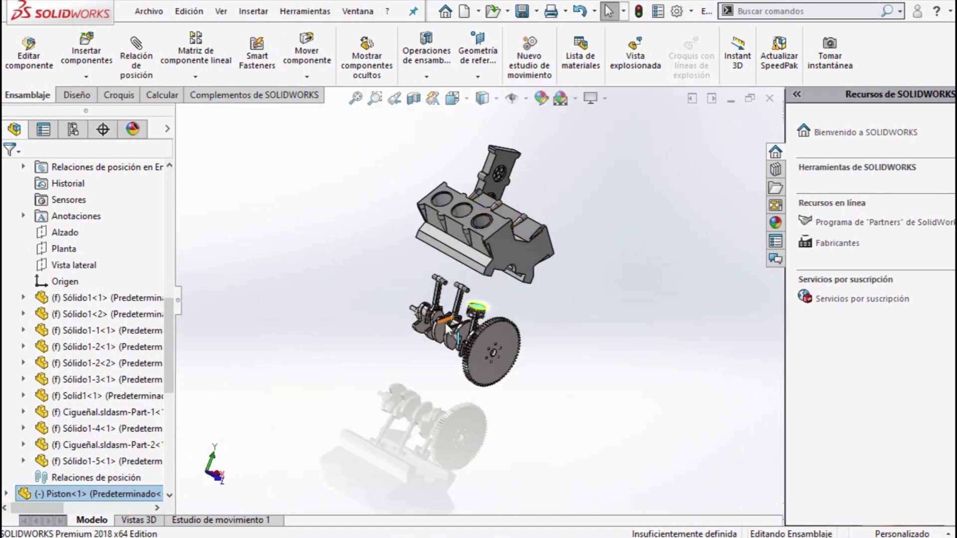
pyautogui.scroll(-3, 447, 324)
pyautogui.scroll(-2, 411, 252)
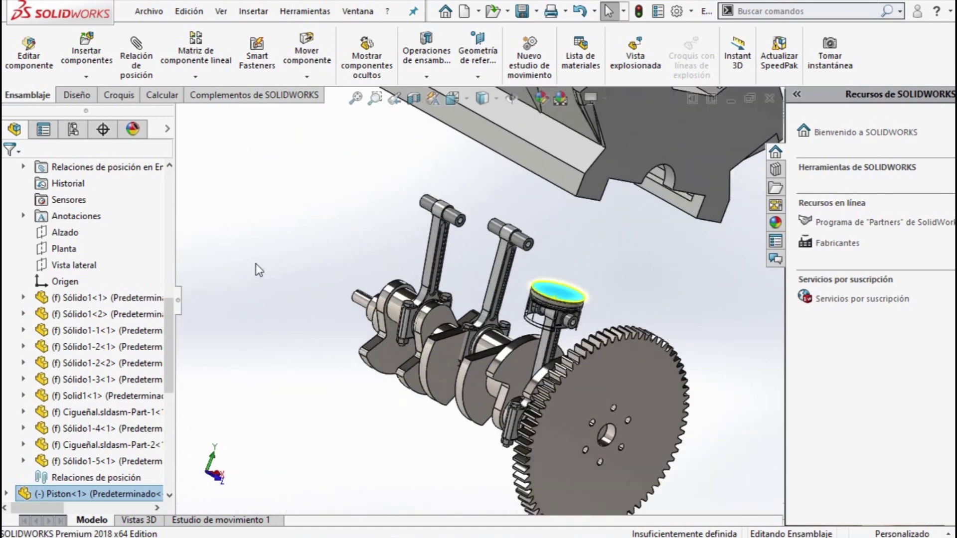
pyautogui.click(625, 246)
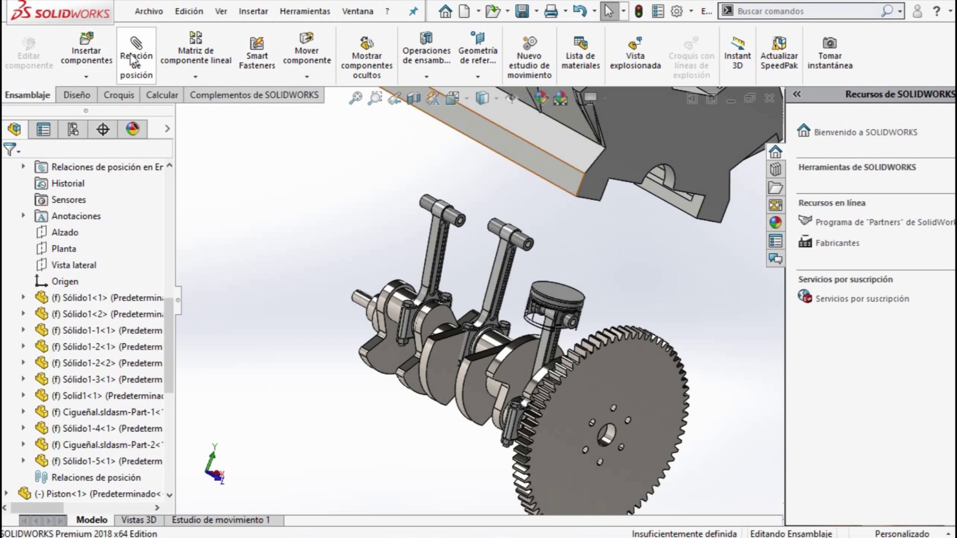
# Step: Copy the piston with mates, using new rod pin faces for Concéntrica8 to place two copies
pyautogui.click(89, 77)
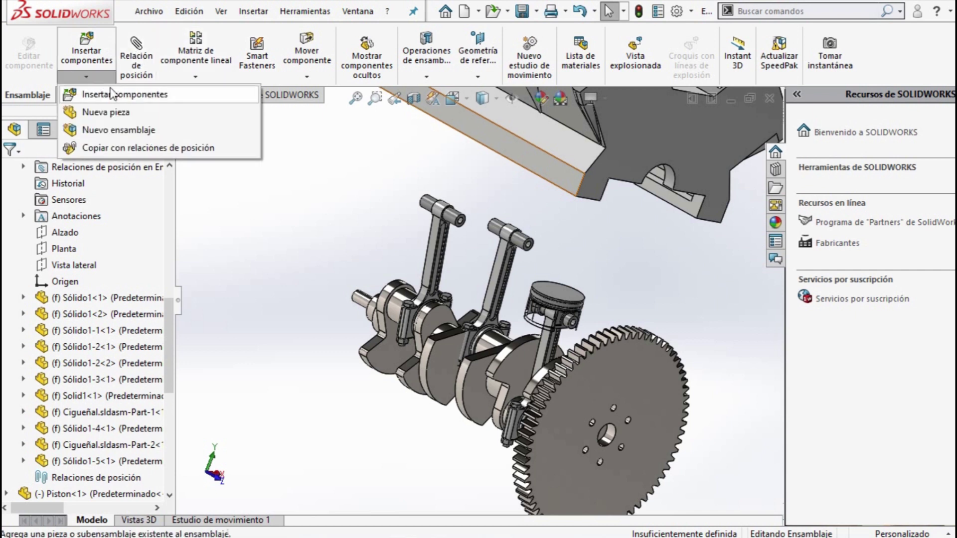
pyautogui.click(140, 148)
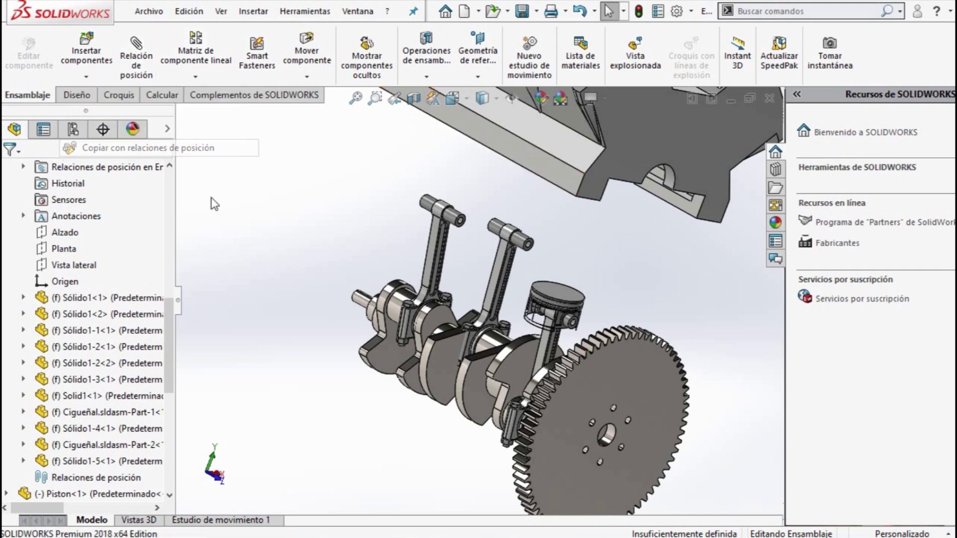
pyautogui.click(567, 299)
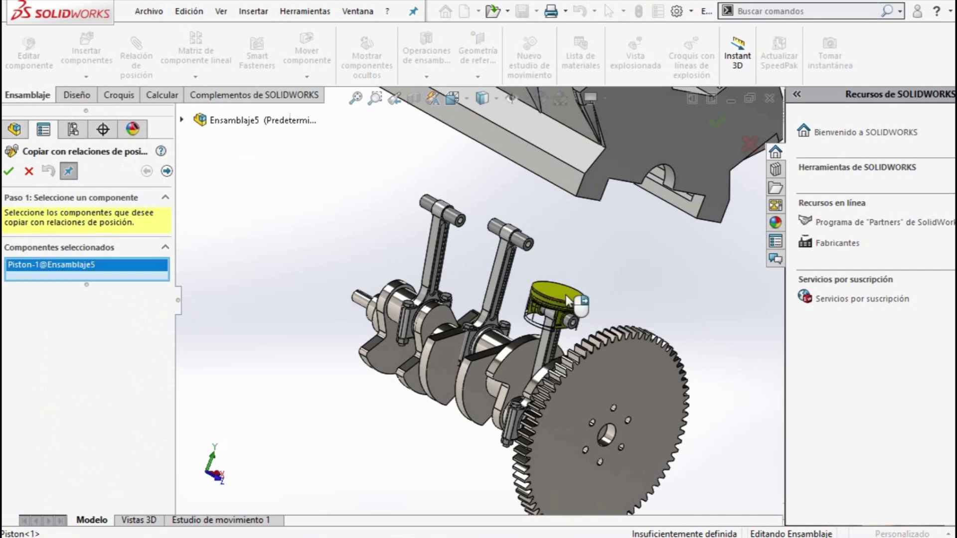
pyautogui.rightClick(567, 299)
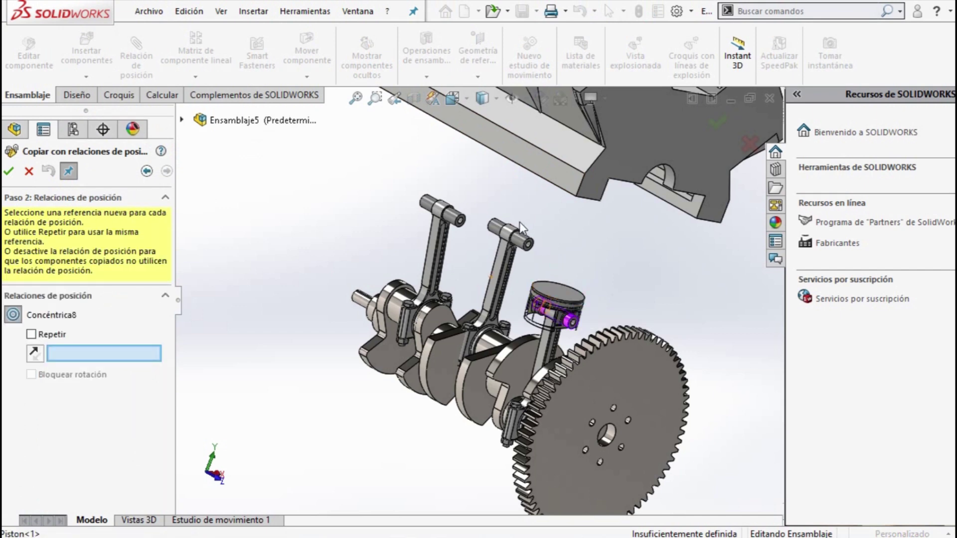
pyautogui.scroll(-5, 531, 244)
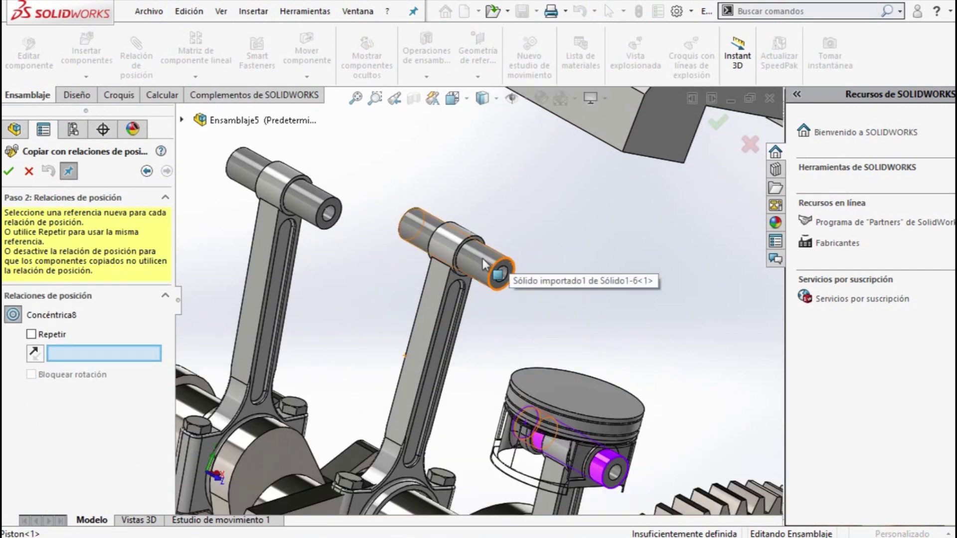
pyautogui.click(484, 264)
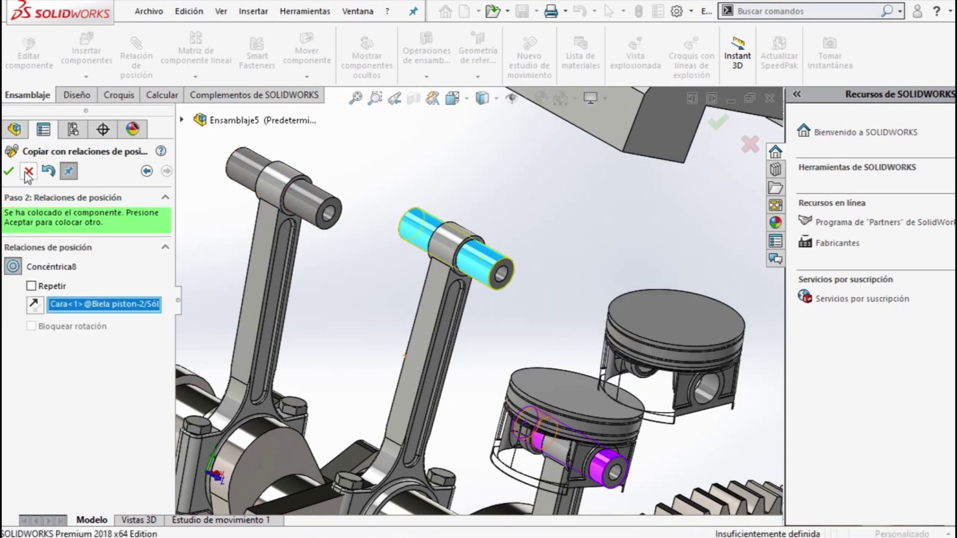
pyautogui.click(8, 177)
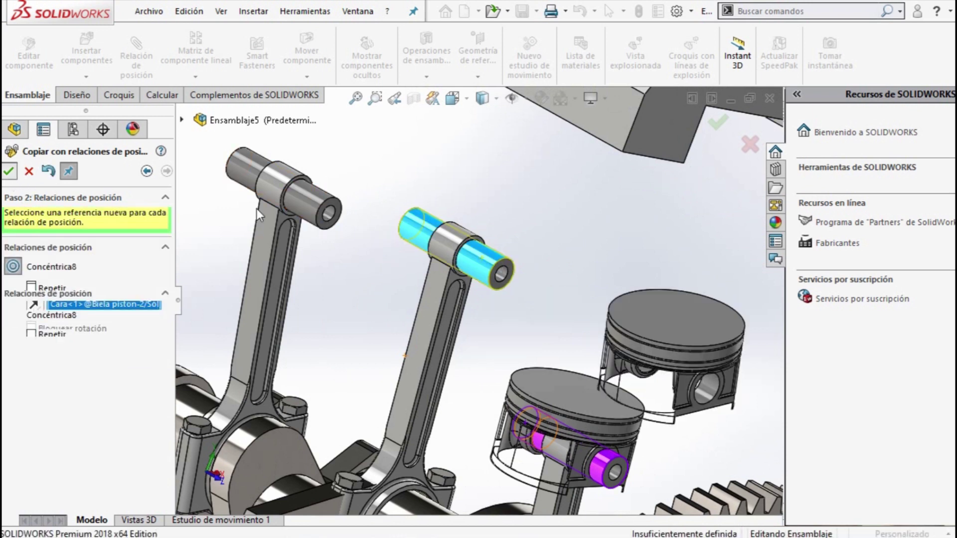
pyautogui.click(300, 203)
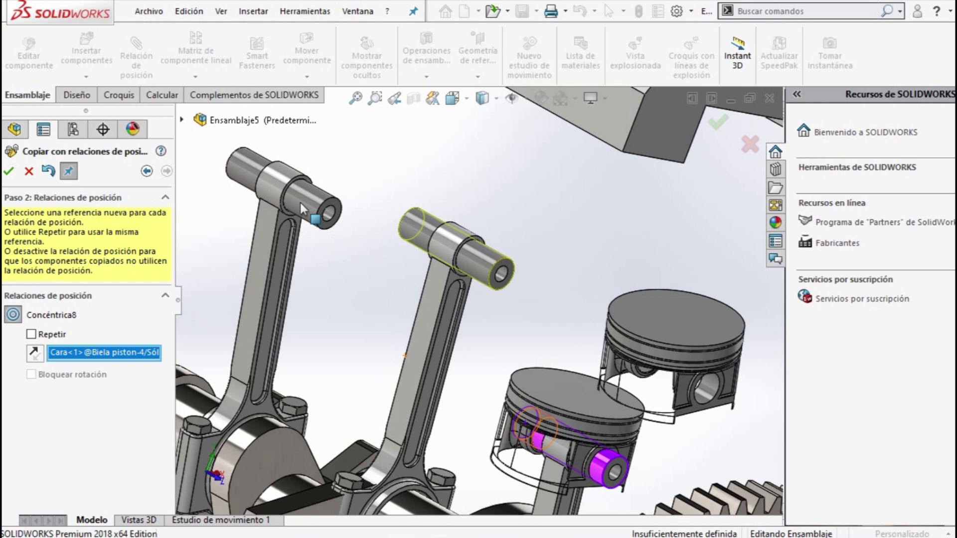
pyautogui.click(13, 171)
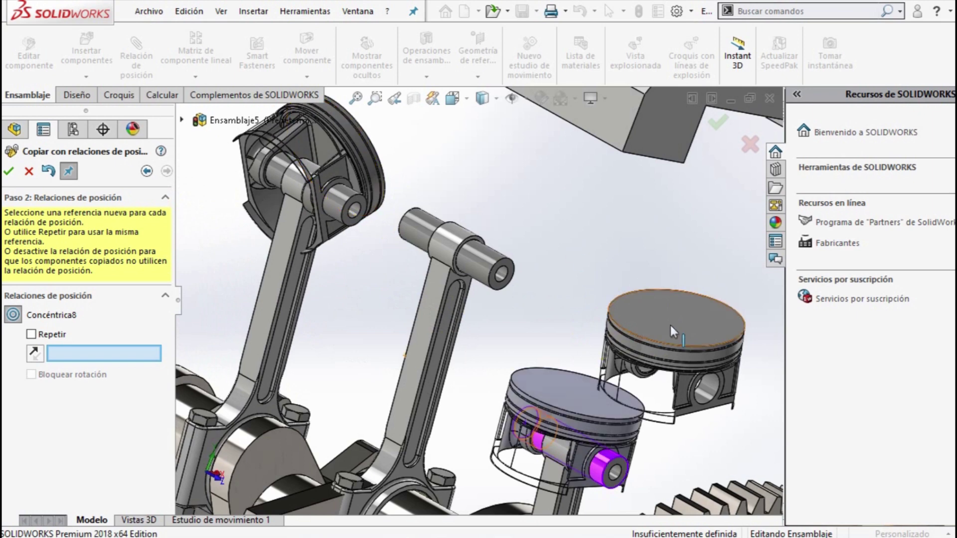
pyautogui.scroll(3, 481, 298)
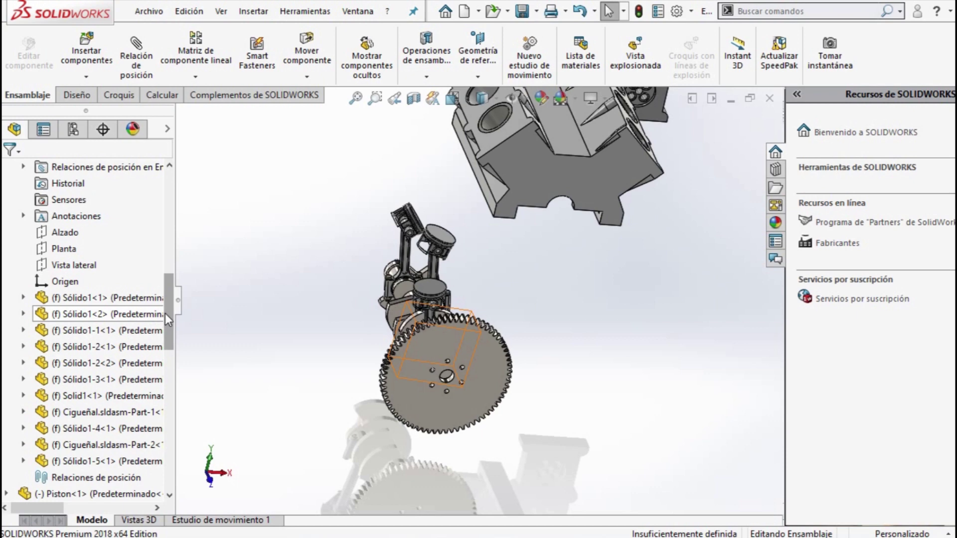
# Step: Clear the gear selection and widen the FeatureManager tree so names show fully
pyautogui.moveTo(166, 313)
pyautogui.mouseDown()
pyautogui.moveTo(185, 220)
pyautogui.moveTo(176, 305)
pyautogui.moveTo(186, 458)
pyautogui.mouseUp()
pyautogui.click(183, 457)
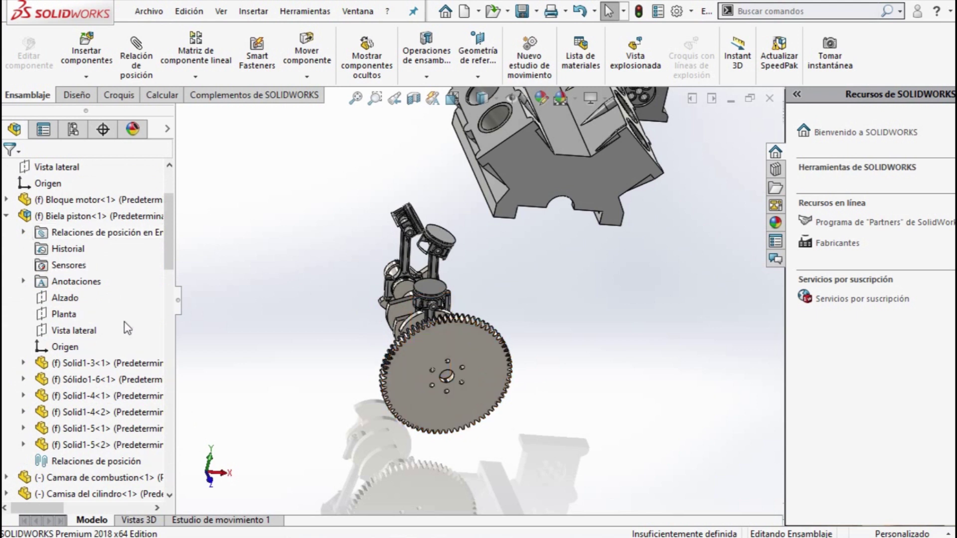
pyautogui.moveTo(175, 261)
pyautogui.mouseDown()
pyautogui.moveTo(250, 260)
pyautogui.moveTo(241, 205)
pyautogui.mouseUp()
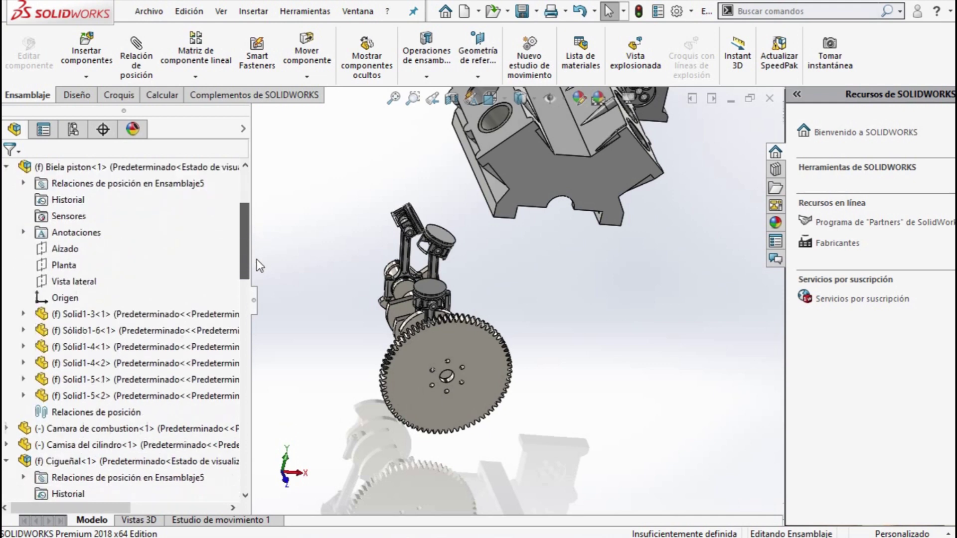
pyautogui.moveTo(254, 226); pyautogui.dragTo(257, 277)
# Step: Set the Cigueñal crankshaft to Flotar and drag it by its gear
pyautogui.click(73, 378)
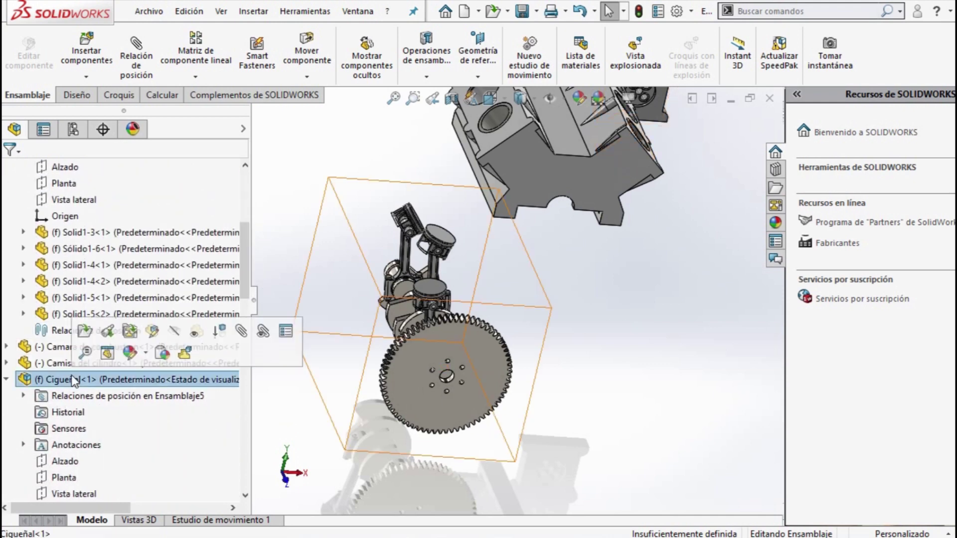
pyautogui.rightClick(73, 379)
pyautogui.click(134, 290)
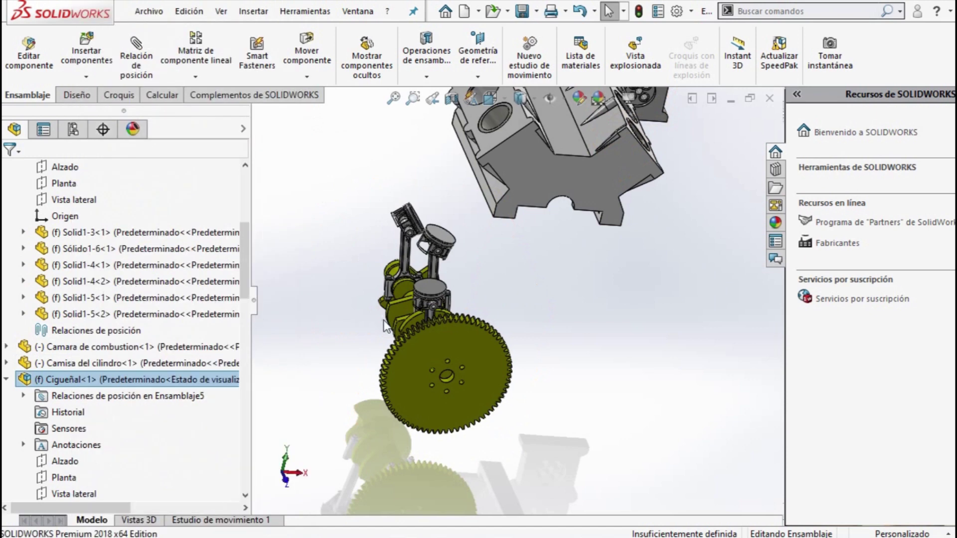
pyautogui.moveTo(484, 329)
pyautogui.mouseDown()
pyautogui.moveTo(558, 296)
pyautogui.moveTo(452, 340)
pyautogui.mouseUp()
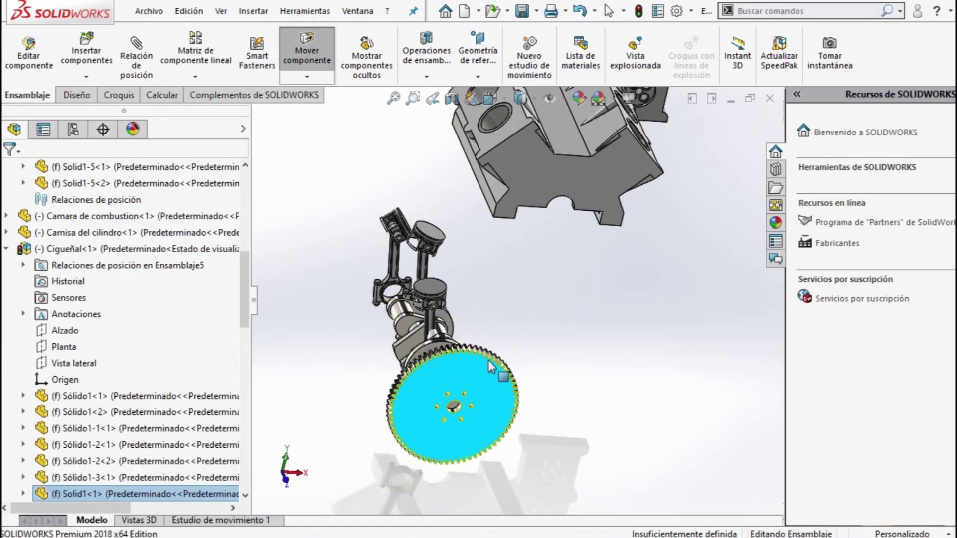
pyautogui.press('Escape')
pyautogui.scroll(-3, 407, 321)
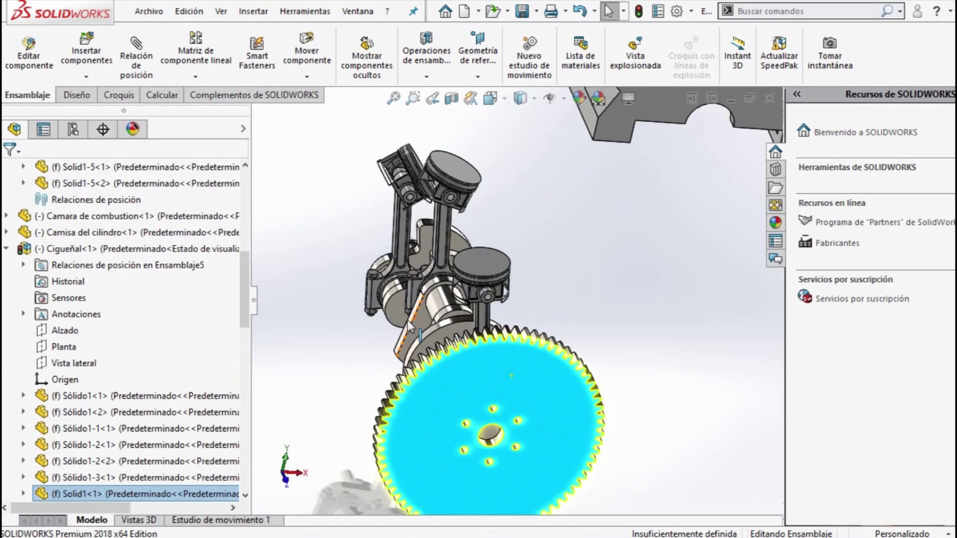
pyautogui.moveTo(243, 297); pyautogui.dragTo(244, 227)
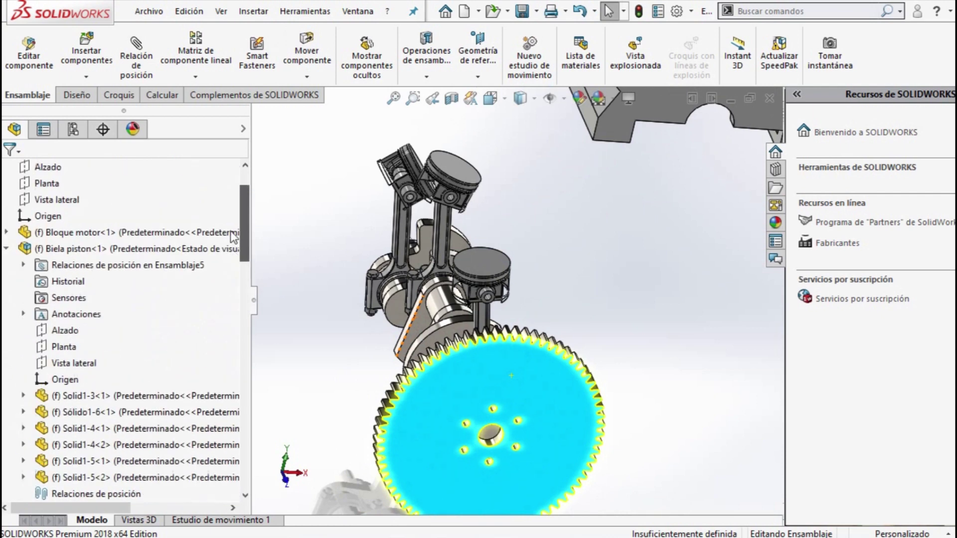
# Step: Set the Biela piston assembly to Flotar
pyautogui.click(26, 266)
pyautogui.rightClick(27, 268)
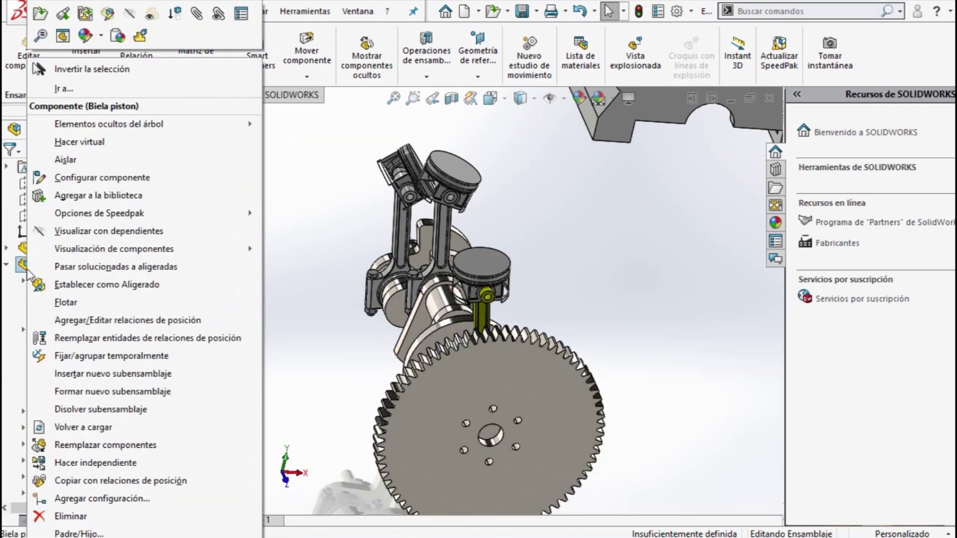
pyautogui.click(65, 301)
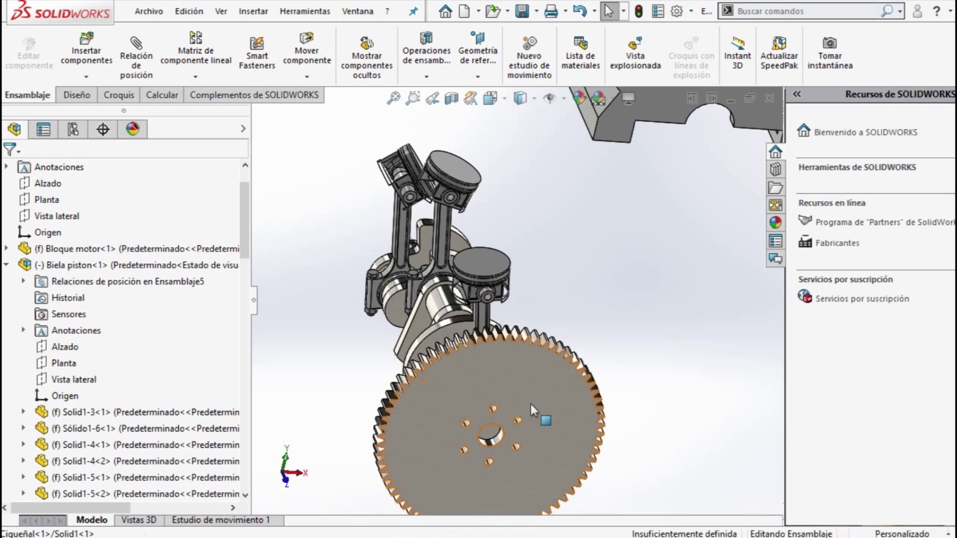
# Step: Orbit the assembly and pick a Bloque motor face as the first mate reference
pyautogui.click(531, 405)
pyautogui.scroll(4, 531, 322)
pyautogui.moveTo(530, 322)
pyautogui.mouseDown(button='middle')
pyautogui.moveTo(460, 351)
pyautogui.moveTo(470, 366)
pyautogui.moveTo(447, 246)
pyautogui.mouseUp(button='middle')
pyautogui.scroll(-4, 446, 247)
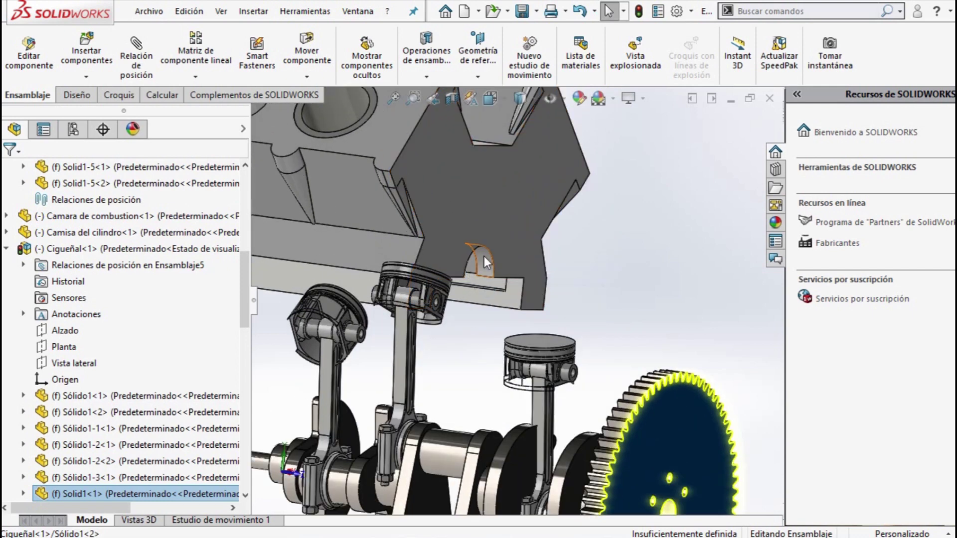
pyautogui.click(482, 258)
pyautogui.scroll(6, 493, 279)
pyautogui.moveTo(599, 414); pyautogui.dragTo(609, 410, button='middle')
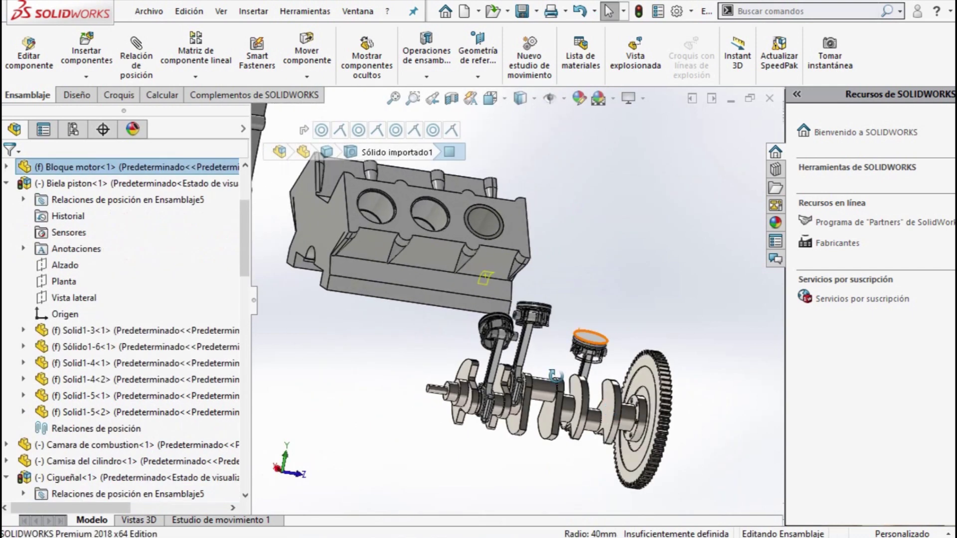
pyautogui.moveTo(339, 273); pyautogui.dragTo(552, 363, button='middle')
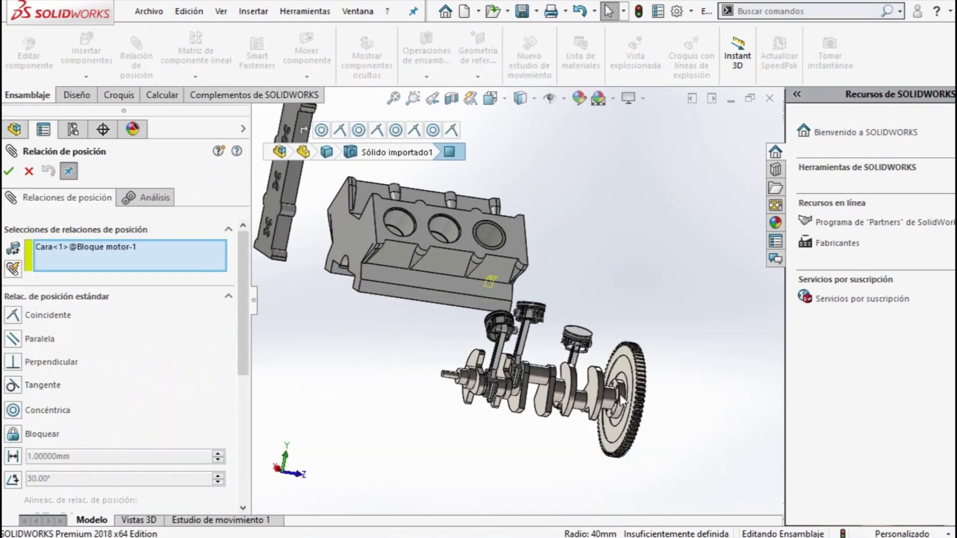
# Step: Add Concéntrica11 centring the crankshaft journal in the block's bearing bore
pyautogui.scroll(-4, 563, 371)
pyautogui.click(573, 370)
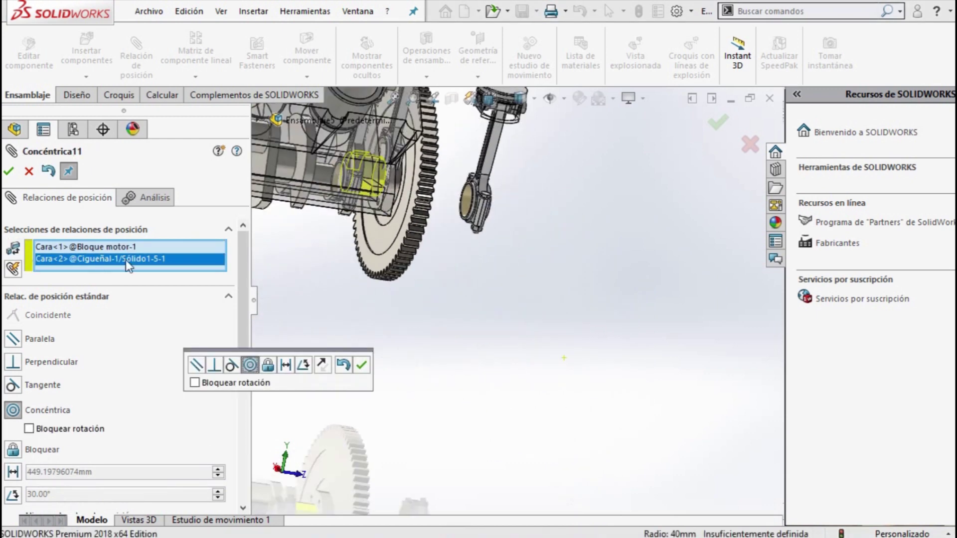
pyautogui.click(9, 173)
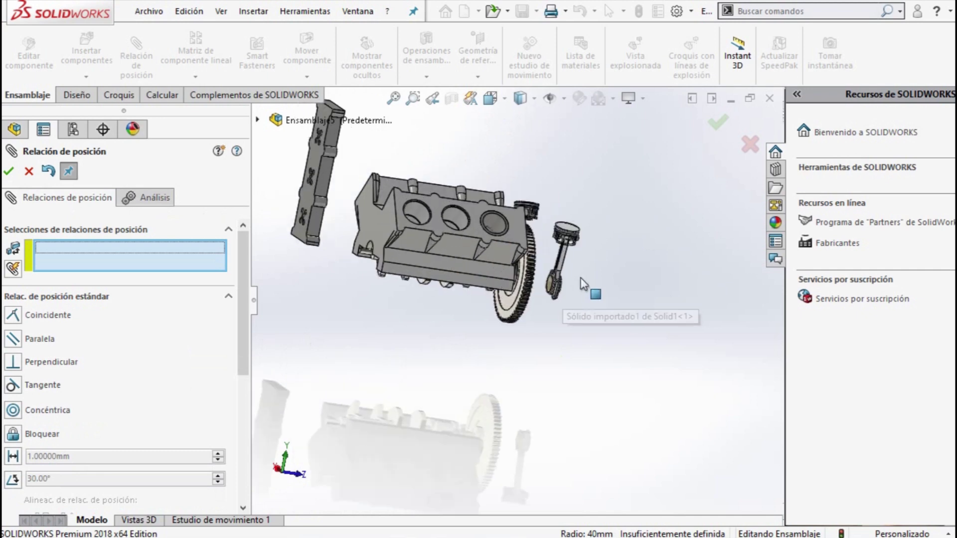
pyautogui.click(564, 261)
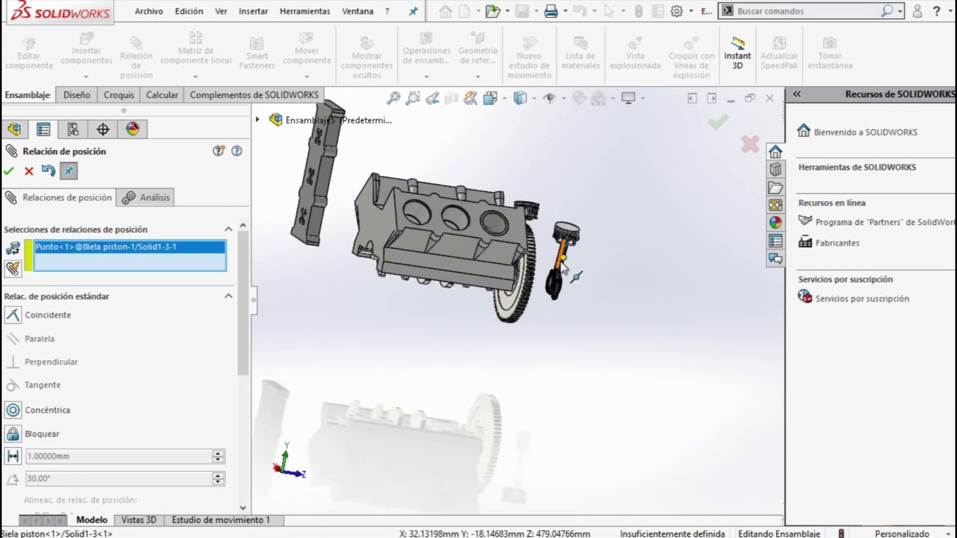
pyautogui.press('Escape')
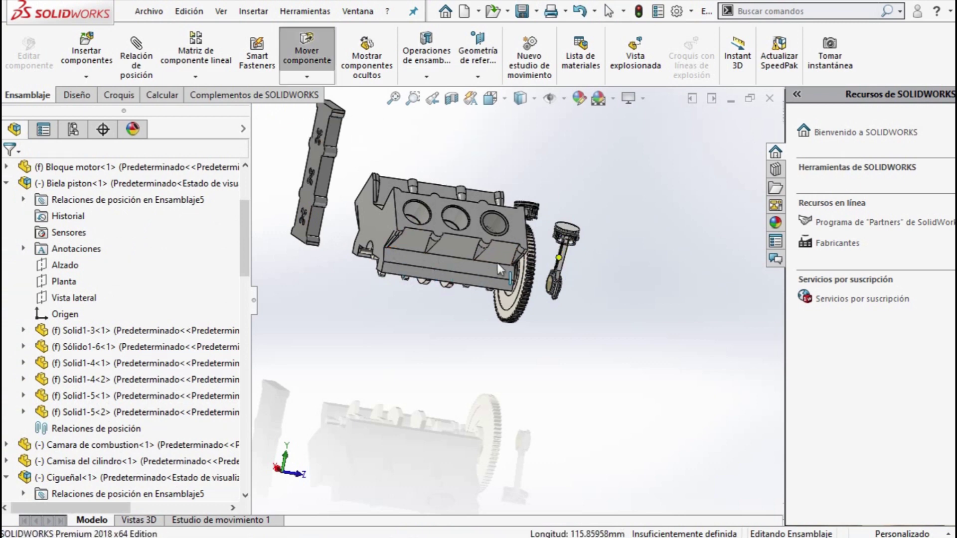
# Step: Swing the connecting rods behind and to the left of the engine block
pyautogui.scroll(-4, 506, 282)
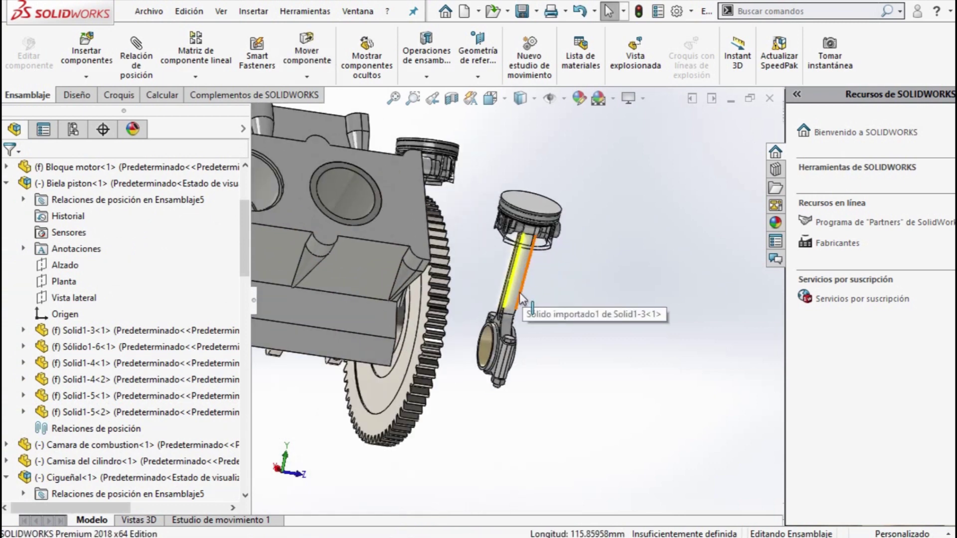
pyautogui.moveTo(518, 289)
pyautogui.mouseDown()
pyautogui.moveTo(362, 290)
pyautogui.moveTo(267, 260)
pyautogui.mouseUp()
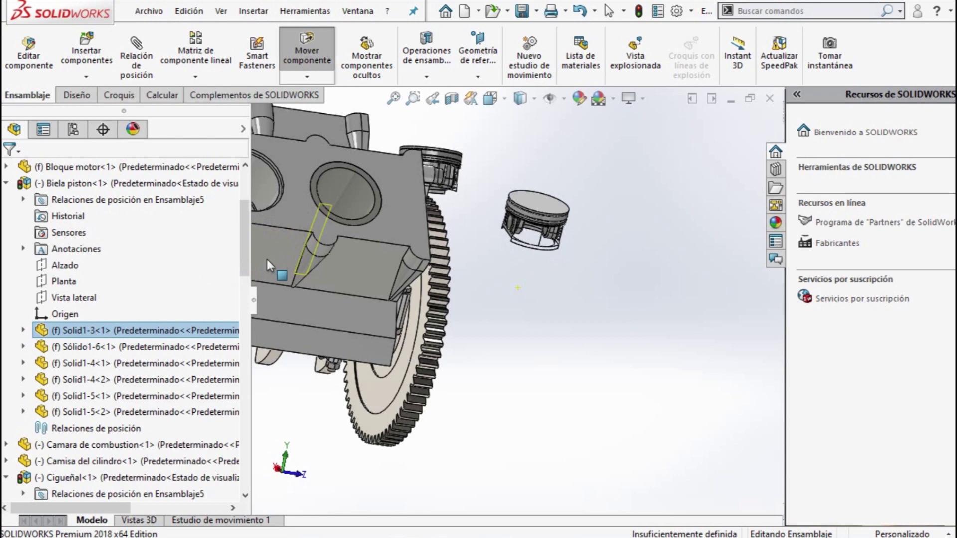
pyautogui.scroll(5, 399, 288)
pyautogui.scroll(-4, 348, 214)
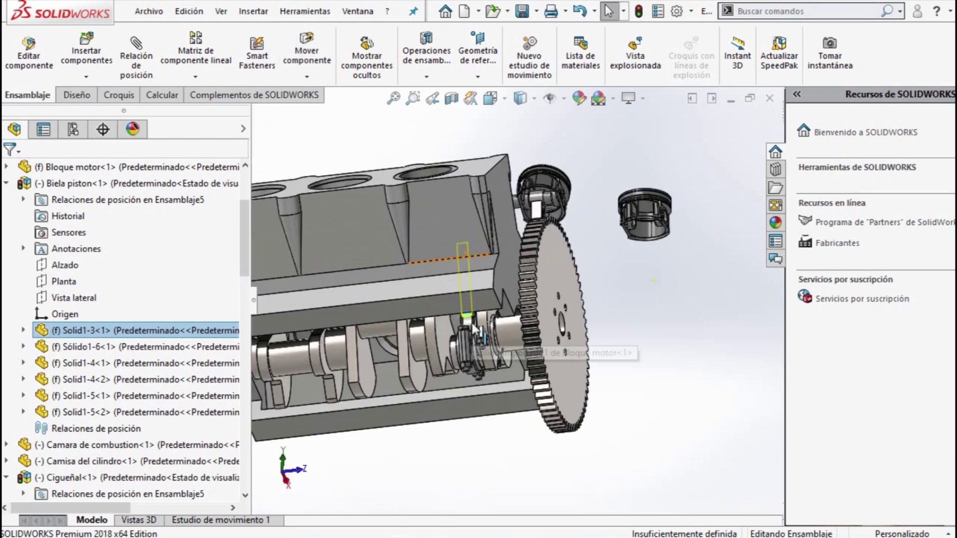
pyautogui.moveTo(348, 215); pyautogui.dragTo(487, 274, button='middle')
pyautogui.scroll(-3, 487, 274)
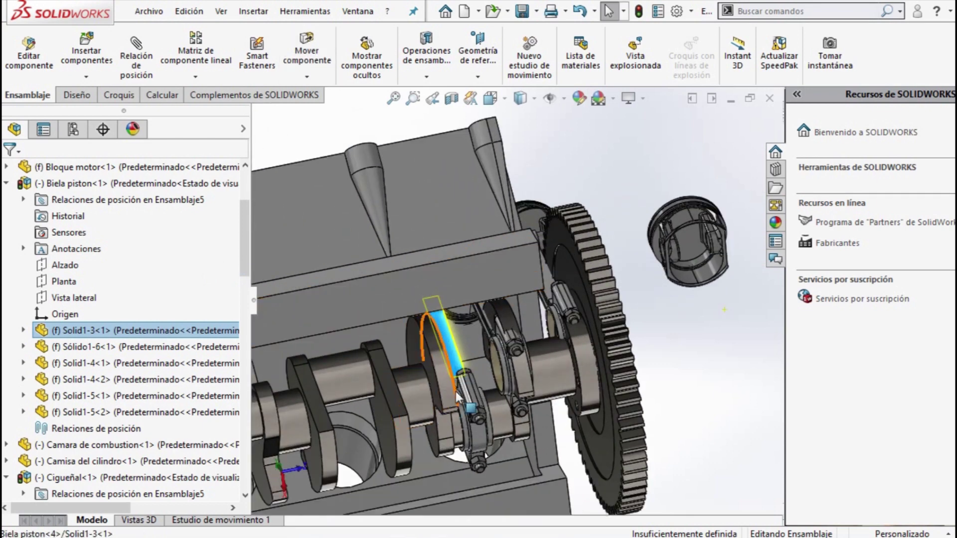
pyautogui.moveTo(452, 392); pyautogui.dragTo(411, 391)
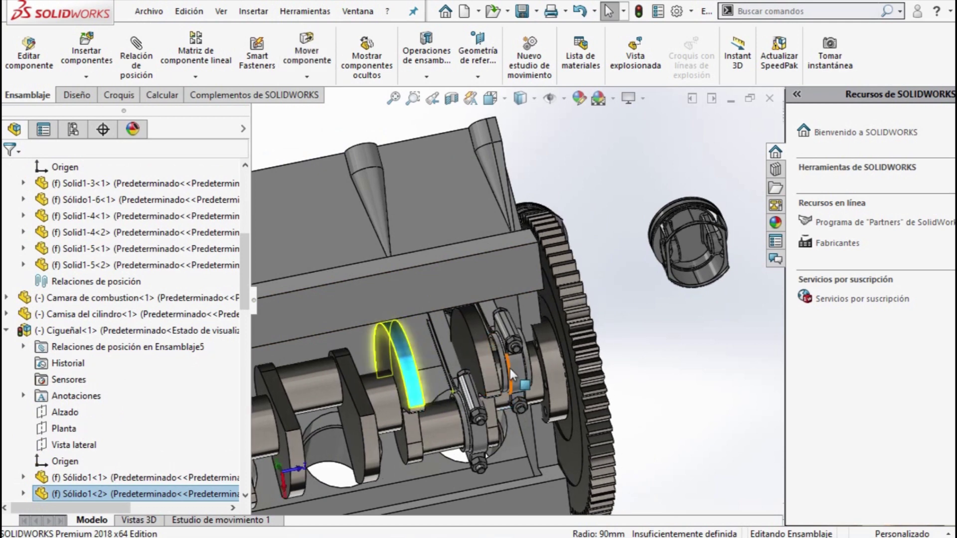
pyautogui.moveTo(510, 369); pyautogui.dragTo(247, 432)
pyautogui.moveTo(246, 432)
pyautogui.mouseDown(button='middle')
pyautogui.moveTo(523, 279)
pyautogui.moveTo(543, 323)
pyautogui.mouseUp(button='middle')
# Step: Turn the crankshaft, then select a block face and the crank flange face, 14.04436 mm apart
pyautogui.moveTo(561, 317); pyautogui.dragTo(584, 320)
pyautogui.moveTo(585, 320)
pyautogui.mouseDown(button='middle')
pyautogui.moveTo(453, 388)
pyautogui.moveTo(412, 393)
pyautogui.mouseUp(button='middle')
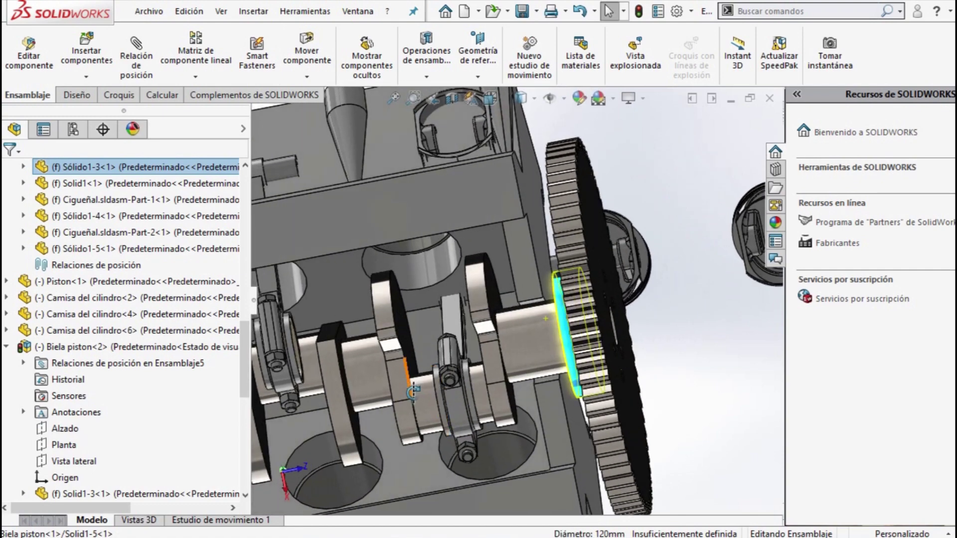
pyautogui.moveTo(479, 343)
pyautogui.mouseDown(button='middle')
pyautogui.moveTo(568, 300)
pyautogui.moveTo(557, 317)
pyautogui.moveTo(509, 230)
pyautogui.mouseUp(button='middle')
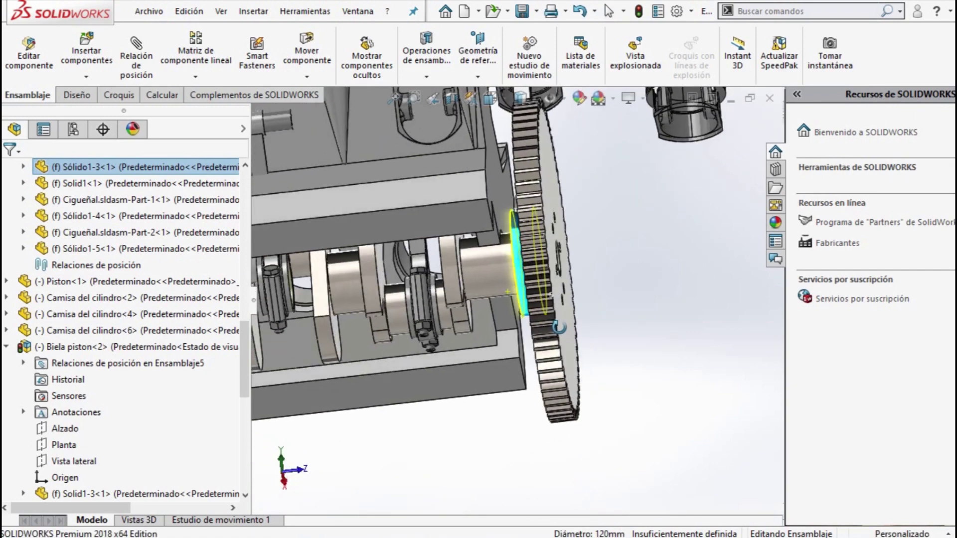
pyautogui.scroll(-3, 504, 273)
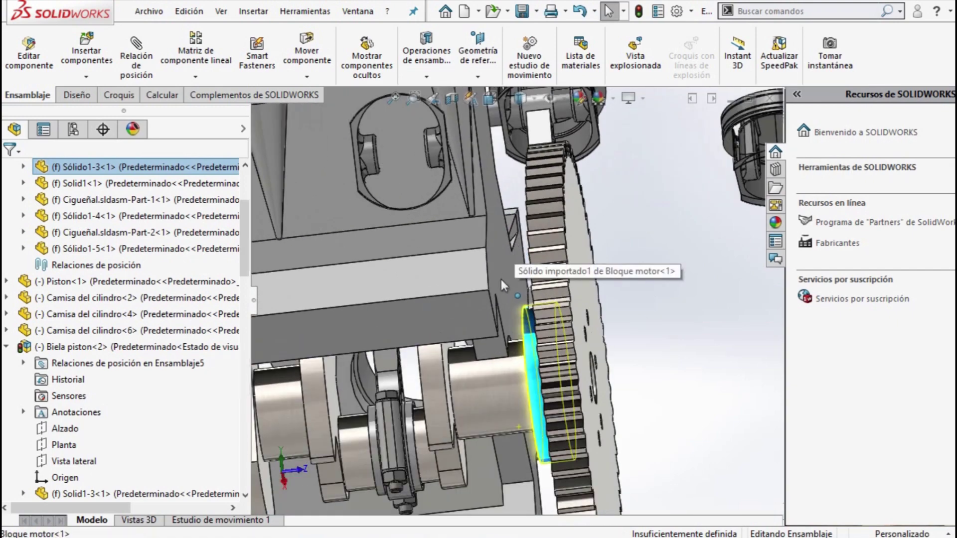
pyautogui.click(501, 279)
pyautogui.moveTo(577, 298); pyautogui.dragTo(546, 324, button='middle')
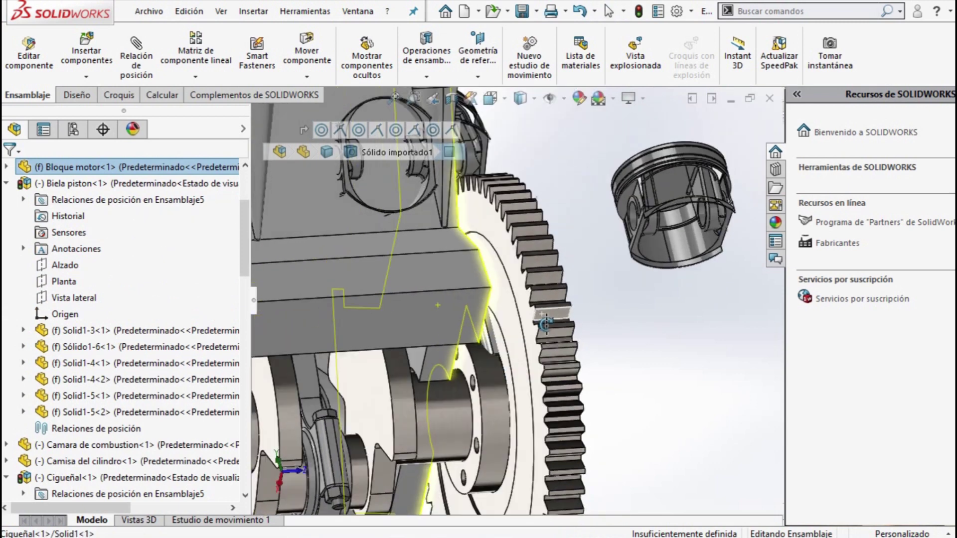
pyautogui.click(476, 421)
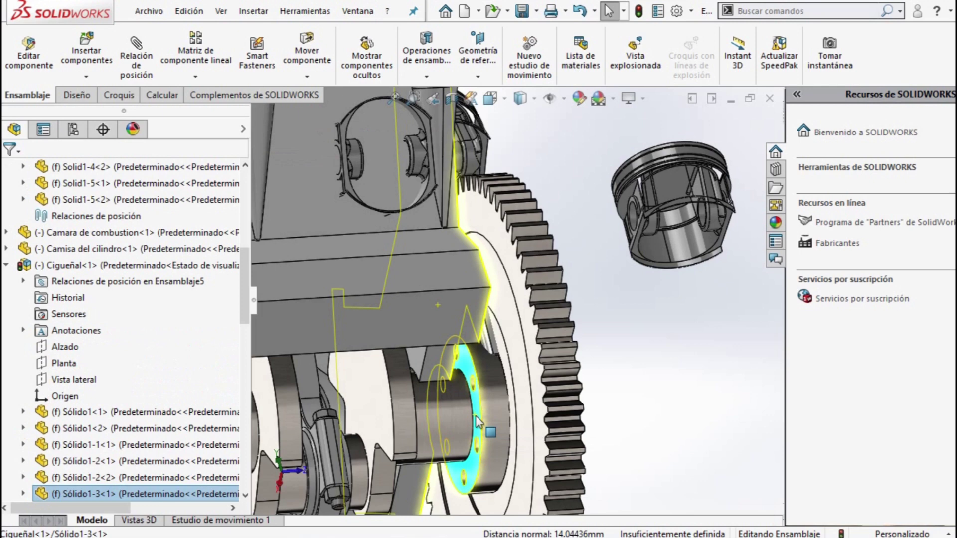
# Step: Add a Distancia mate of 4.04436364 mm between the block face and the crankshaft flange
pyautogui.click(152, 76)
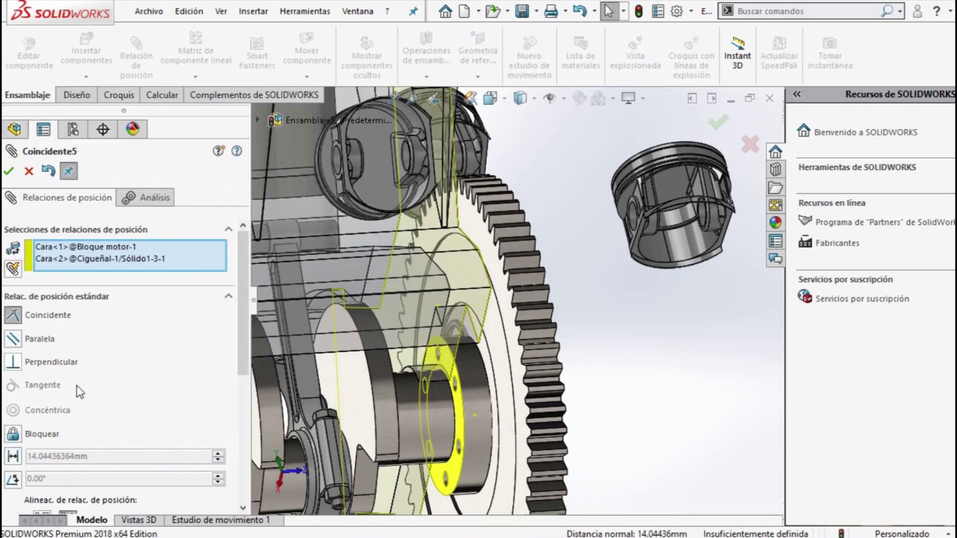
pyautogui.click(12, 456)
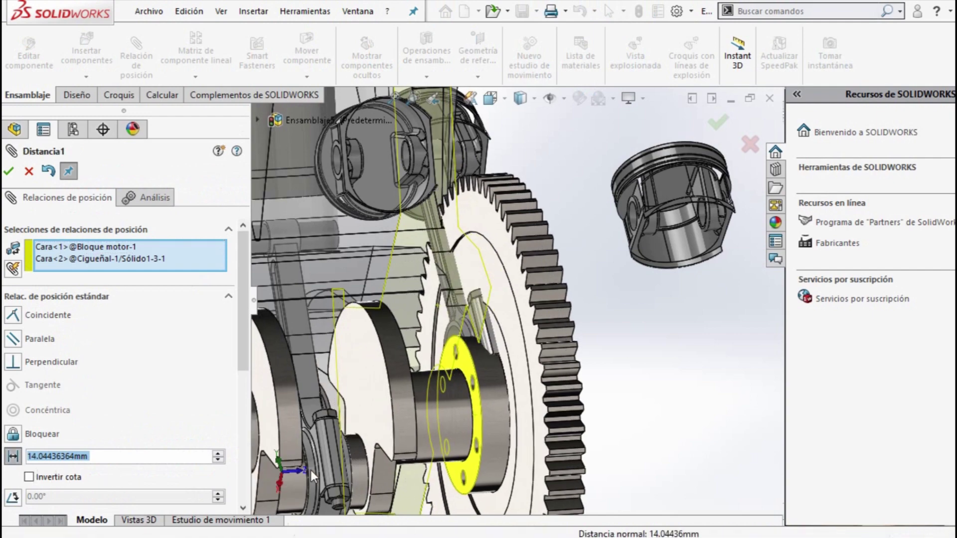
pyautogui.moveTo(384, 396); pyautogui.dragTo(372, 311, button='middle')
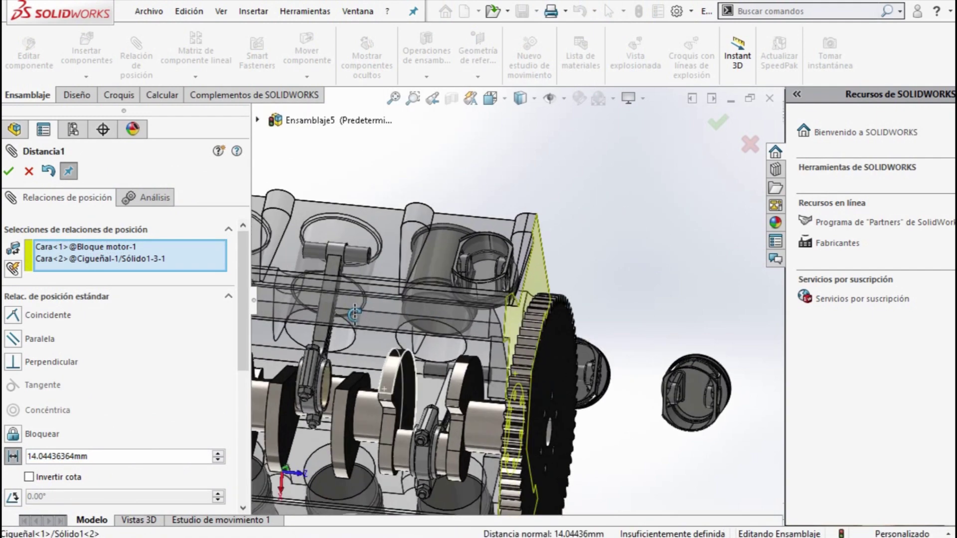
pyautogui.moveTo(372, 311); pyautogui.dragTo(371, 304, button='middle')
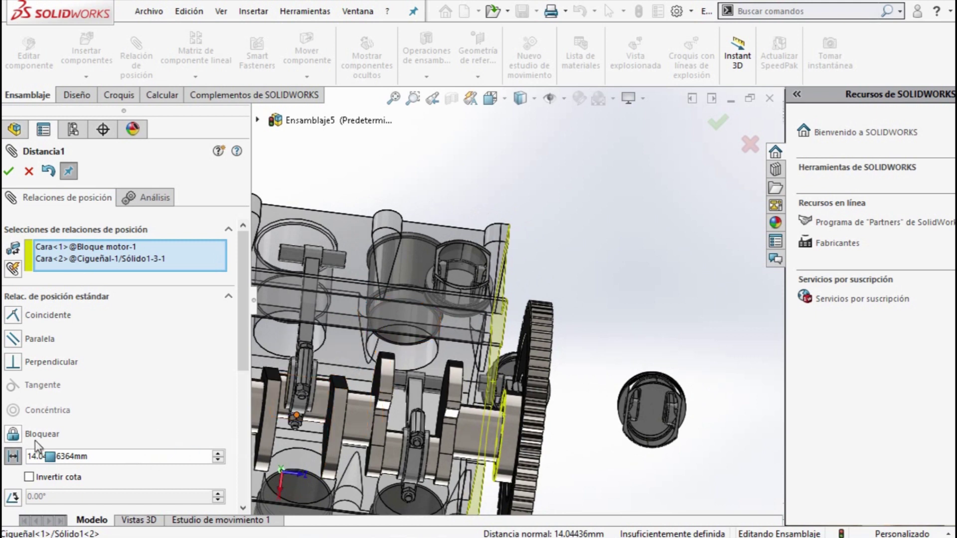
pyautogui.moveTo(120, 472)
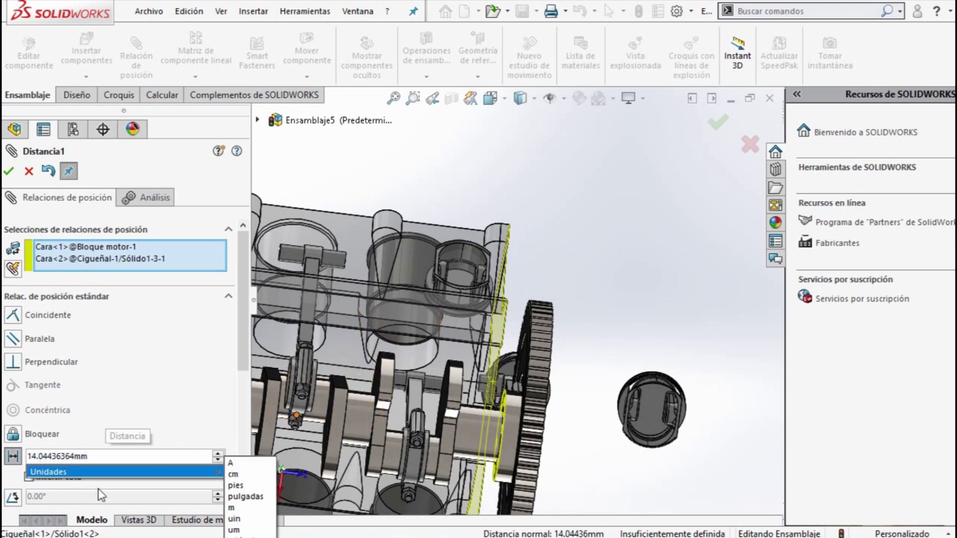
pyautogui.press('BackSpace')
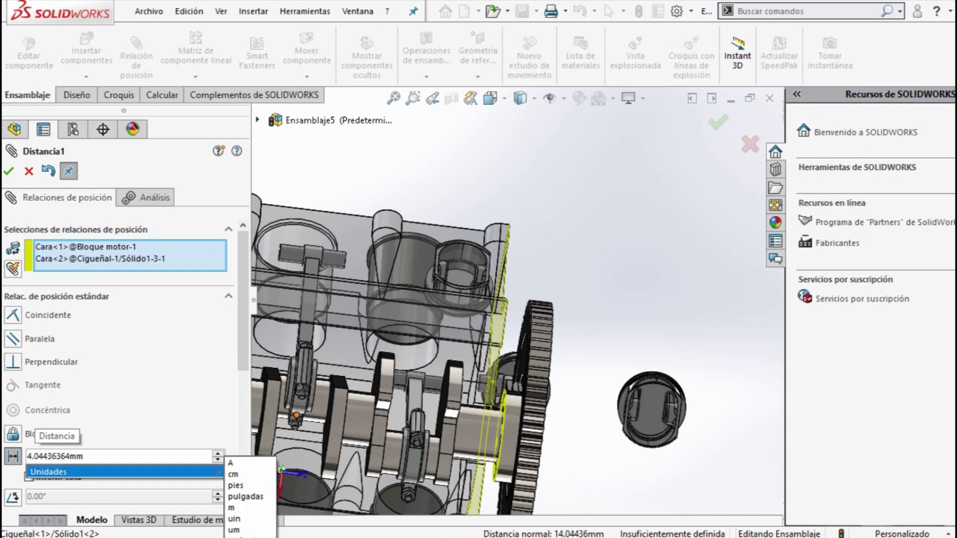
pyautogui.press('Escape')
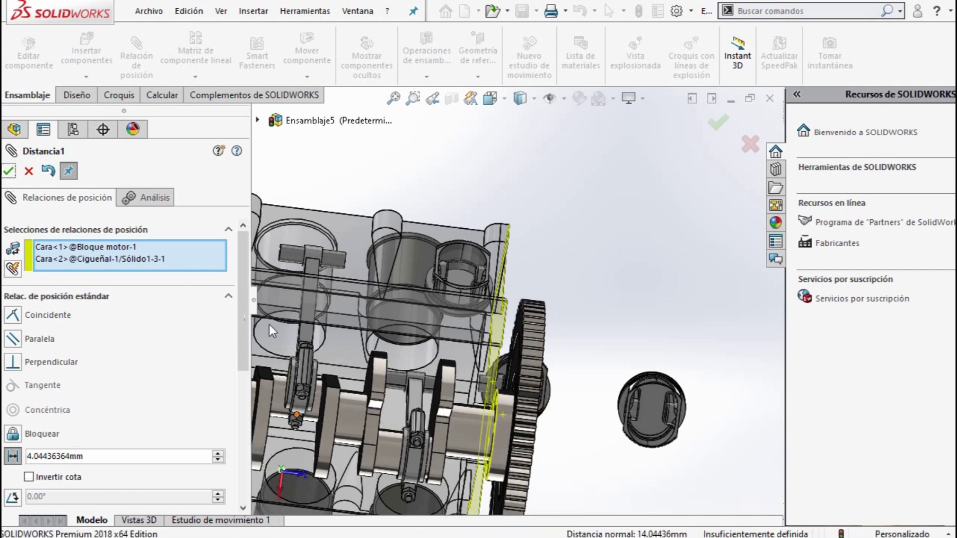
pyautogui.click(10, 172)
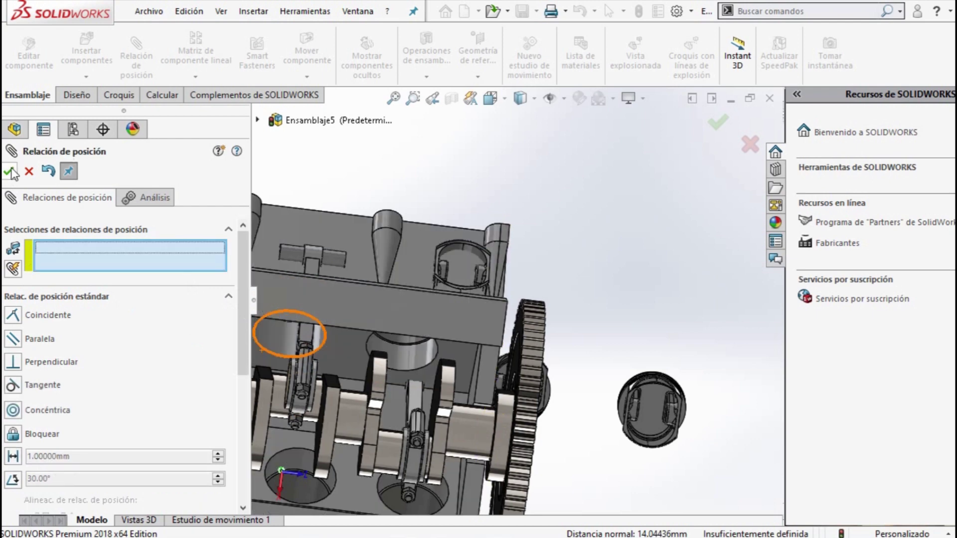
pyautogui.click(29, 171)
pyautogui.scroll(3, 426, 400)
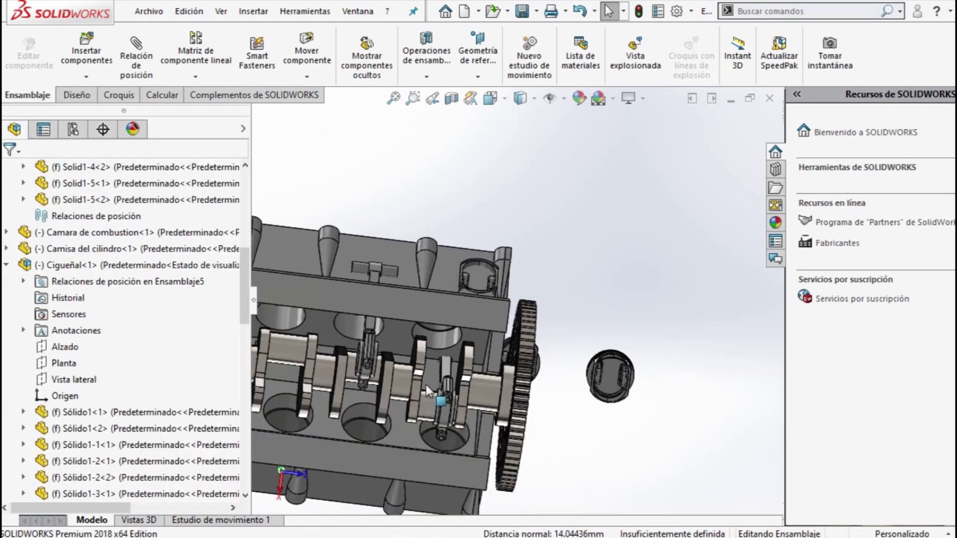
# Step: Make the Bloque motor transparent with Cambiar transparencia
pyautogui.moveTo(425, 385)
pyautogui.mouseDown(button='middle')
pyautogui.moveTo(426, 372)
pyautogui.moveTo(316, 422)
pyautogui.moveTo(306, 370)
pyautogui.moveTo(322, 449)
pyautogui.moveTo(265, 344)
pyautogui.mouseUp(button='middle')
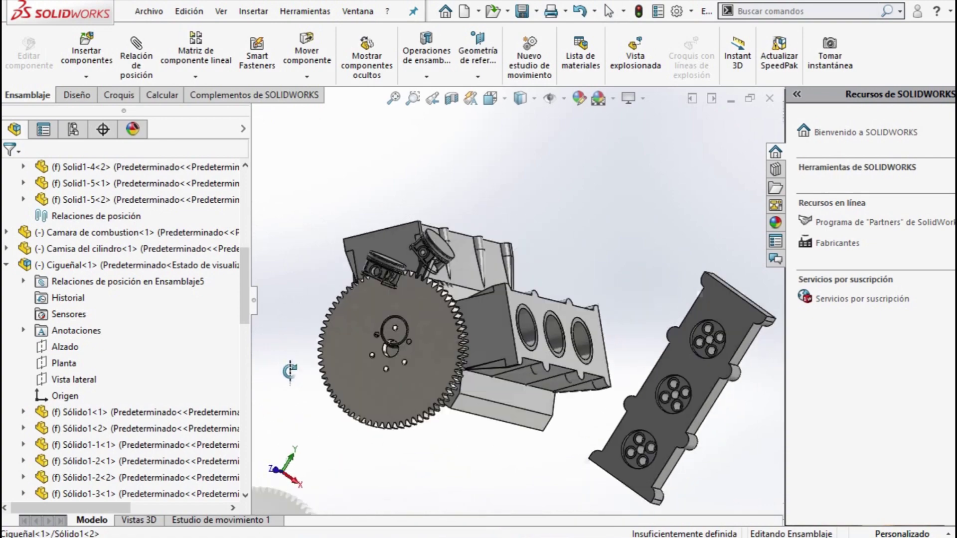
pyautogui.moveTo(265, 344)
pyautogui.mouseDown(button='middle')
pyautogui.moveTo(379, 376)
pyautogui.moveTo(493, 349)
pyautogui.mouseUp(button='middle')
pyautogui.scroll(-3, 493, 349)
pyautogui.click(505, 238)
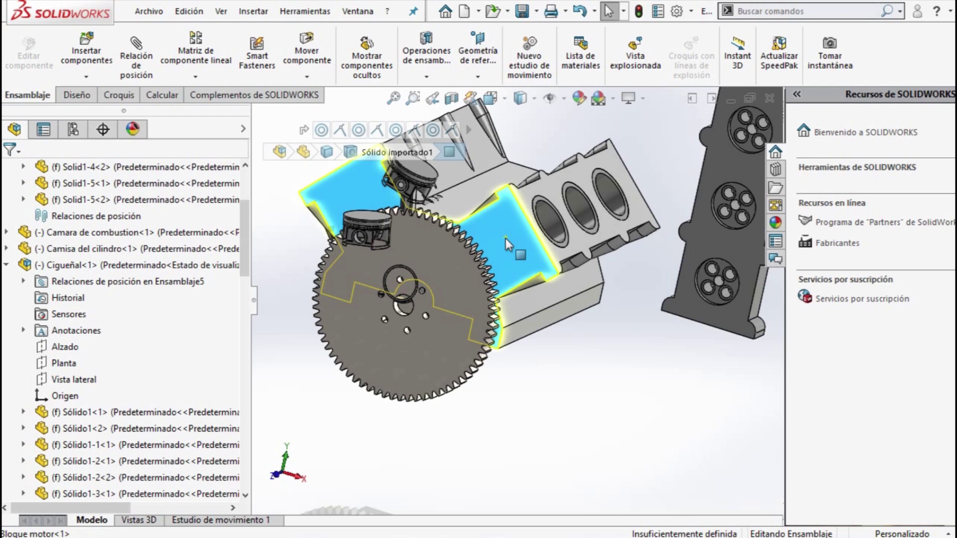
pyautogui.rightClick(505, 239)
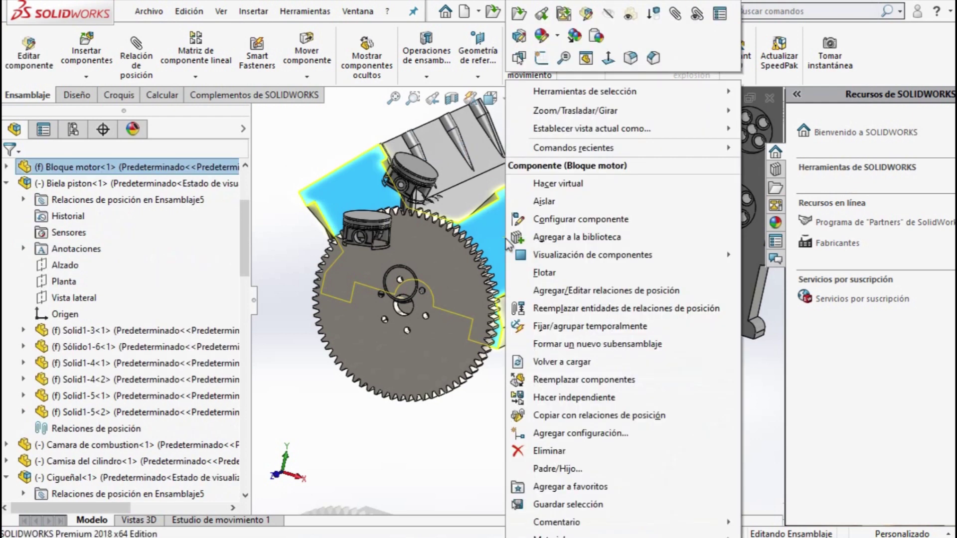
pyautogui.click(627, 15)
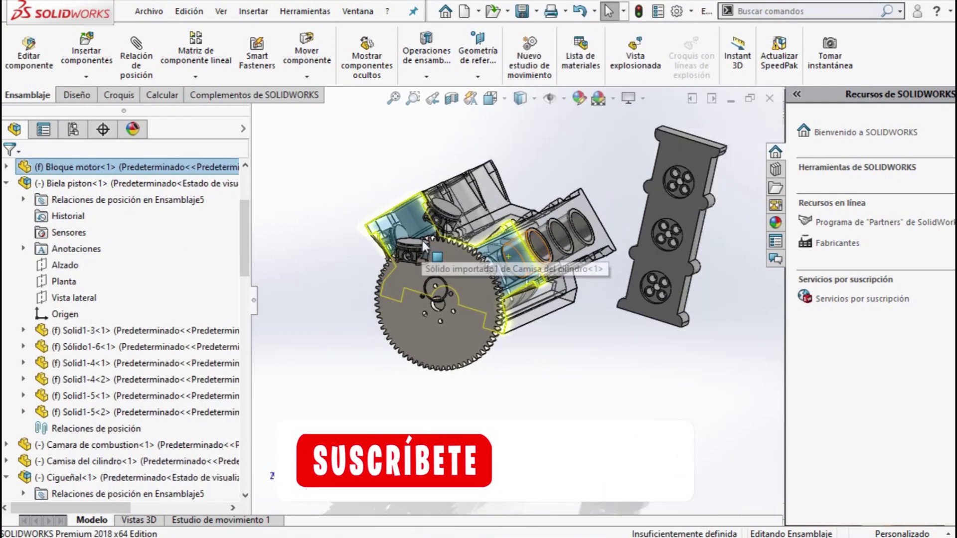
# Step: Reorient the view and zoom to a crankshaft face inside the block
pyautogui.moveTo(422, 249); pyautogui.dragTo(629, 263)
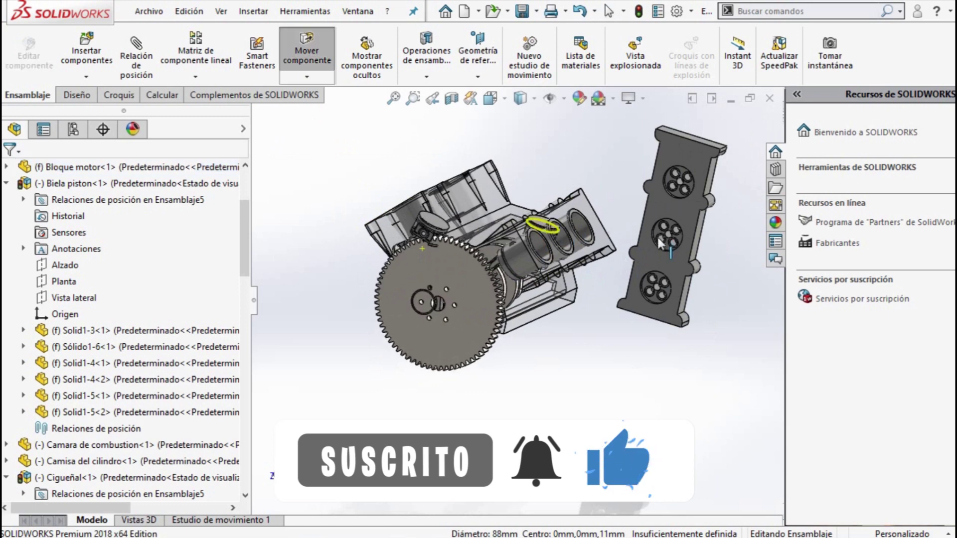
pyautogui.moveTo(463, 272); pyautogui.dragTo(595, 181, button='middle')
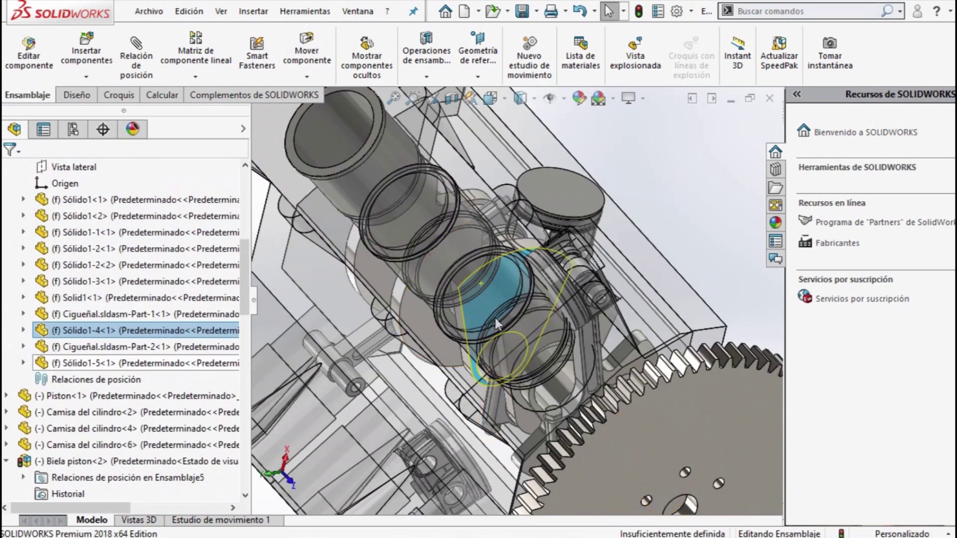
pyautogui.click(493, 297)
pyautogui.press('f')
pyautogui.moveTo(522, 292); pyautogui.dragTo(508, 185, button='middle')
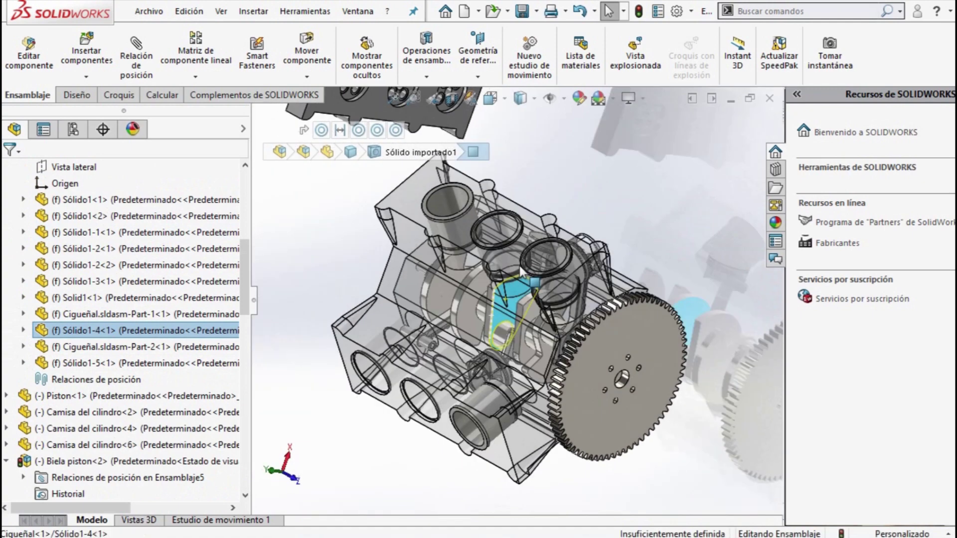
# Step: Turn off a Camisa del cilindro liner's transparency and zoom in on the piston inside
pyautogui.click(521, 210)
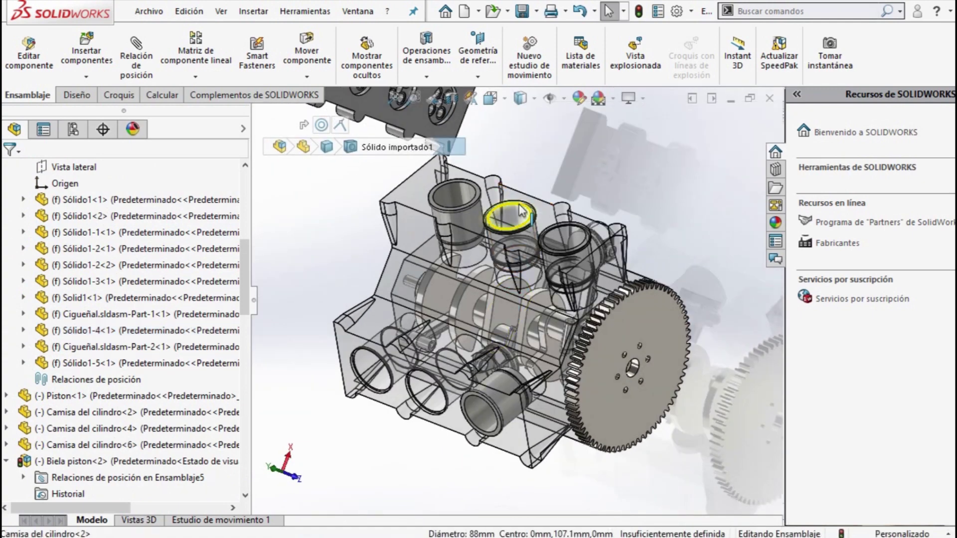
pyautogui.rightClick(520, 211)
pyautogui.click(642, 13)
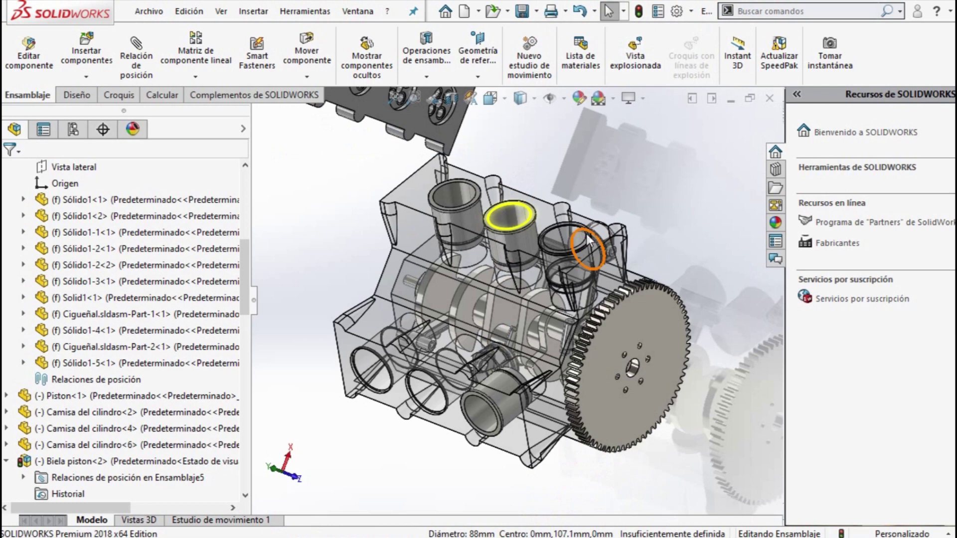
pyautogui.rightClick(575, 235)
pyautogui.click(554, 238)
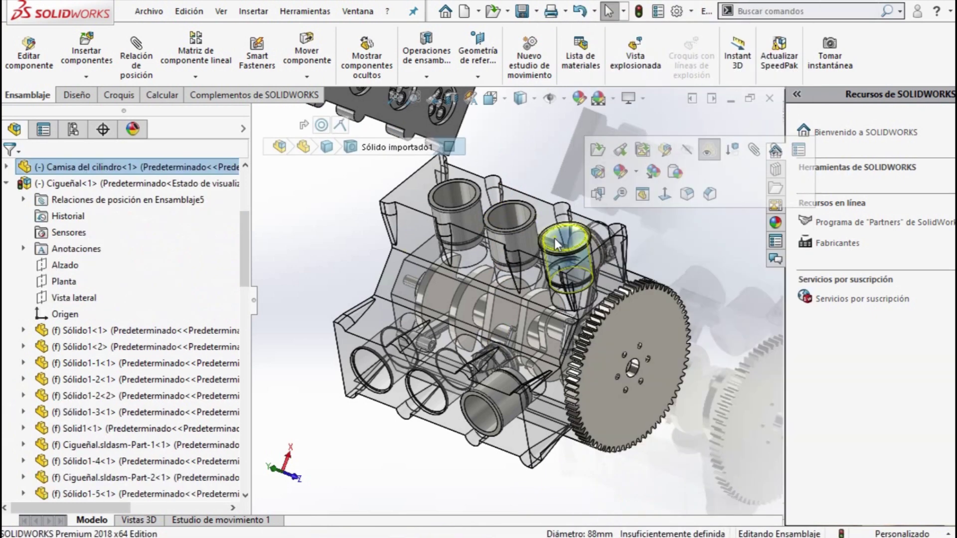
pyautogui.click(708, 150)
pyautogui.scroll(-2, 596, 249)
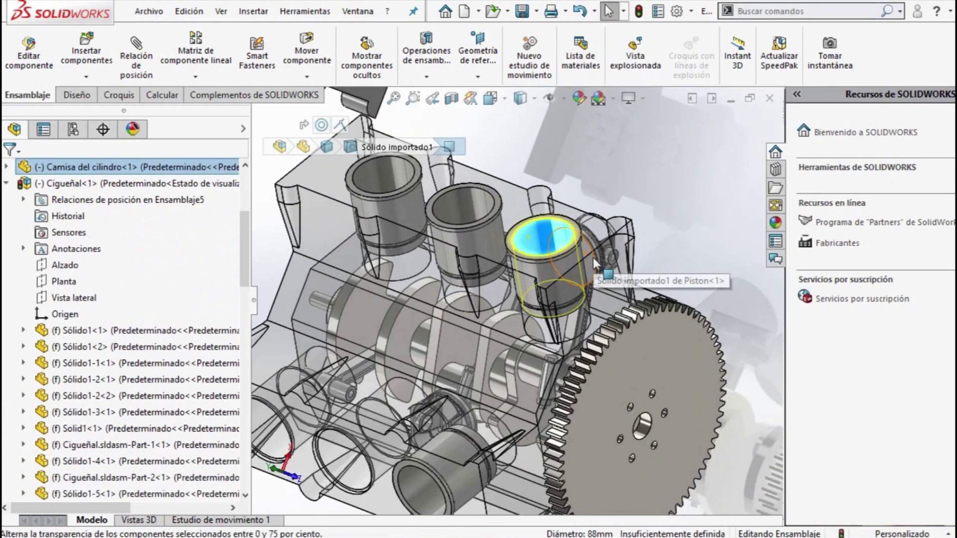
pyautogui.scroll(-2, 595, 259)
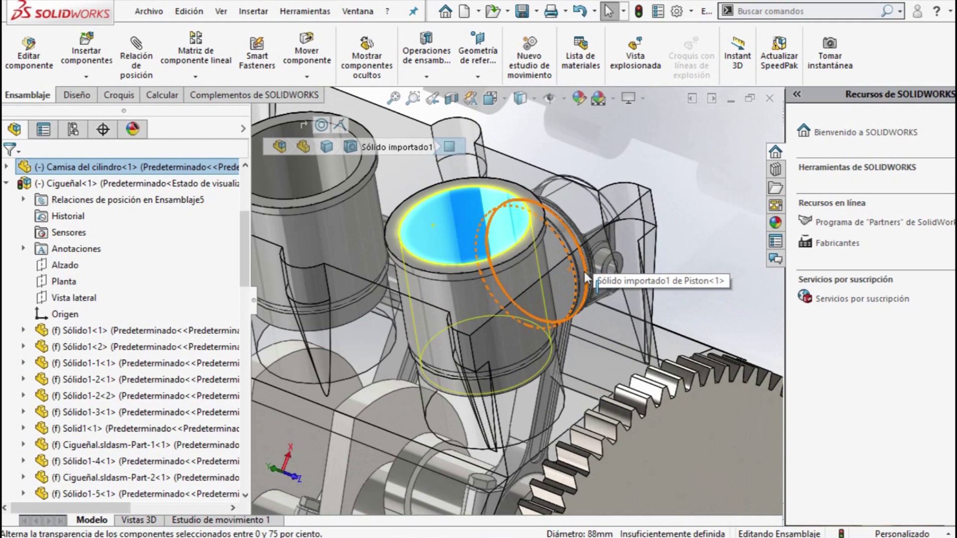
pyautogui.keyDown('ctrl'); pyautogui.click(581, 274); pyautogui.keyUp('ctrl')
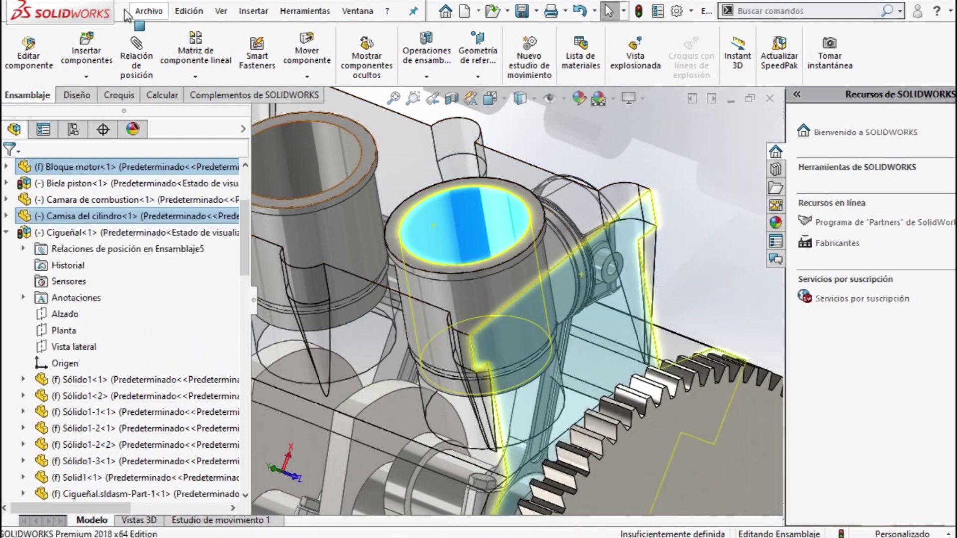
pyautogui.press('Escape')
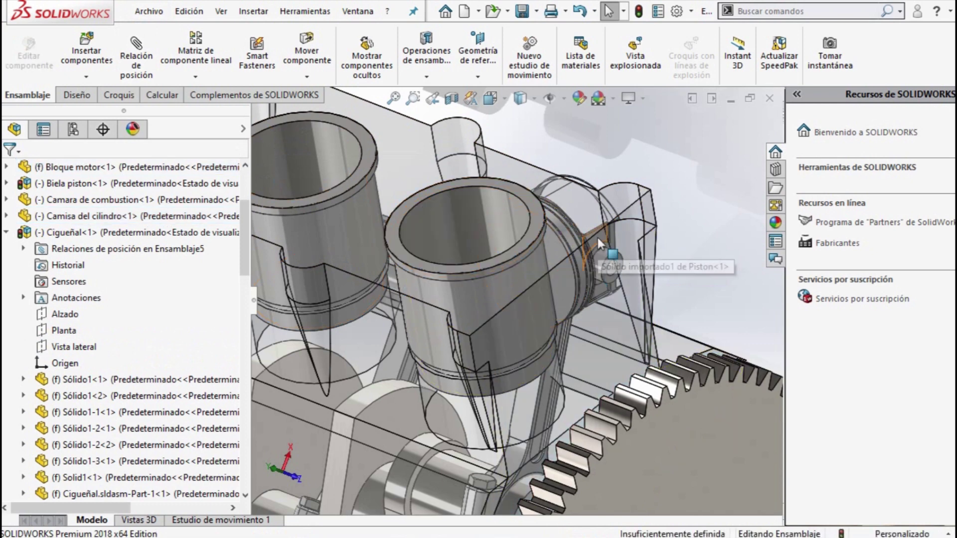
pyautogui.scroll(-2, 582, 244)
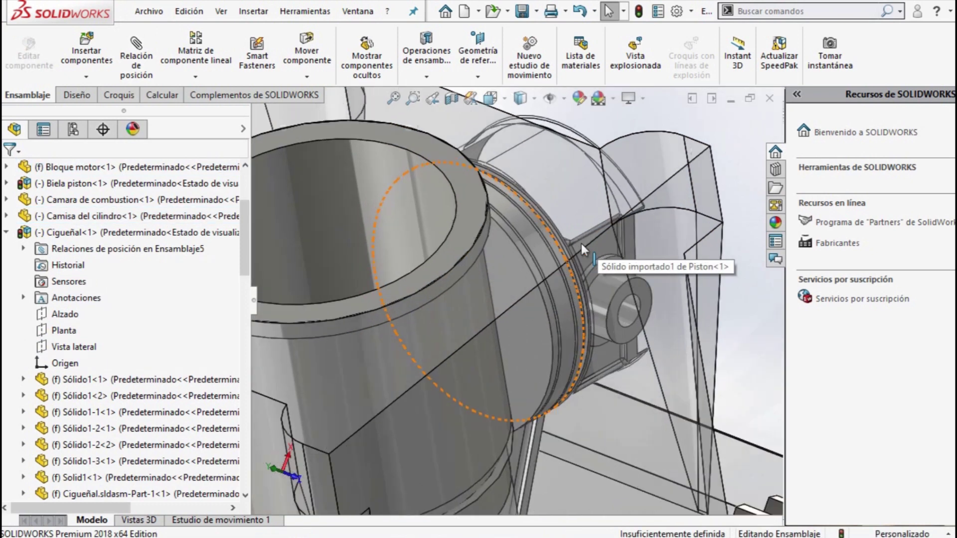
# Step: Centre the first piston in its cylinder liner with a concentric mate
pyautogui.click(540, 256)
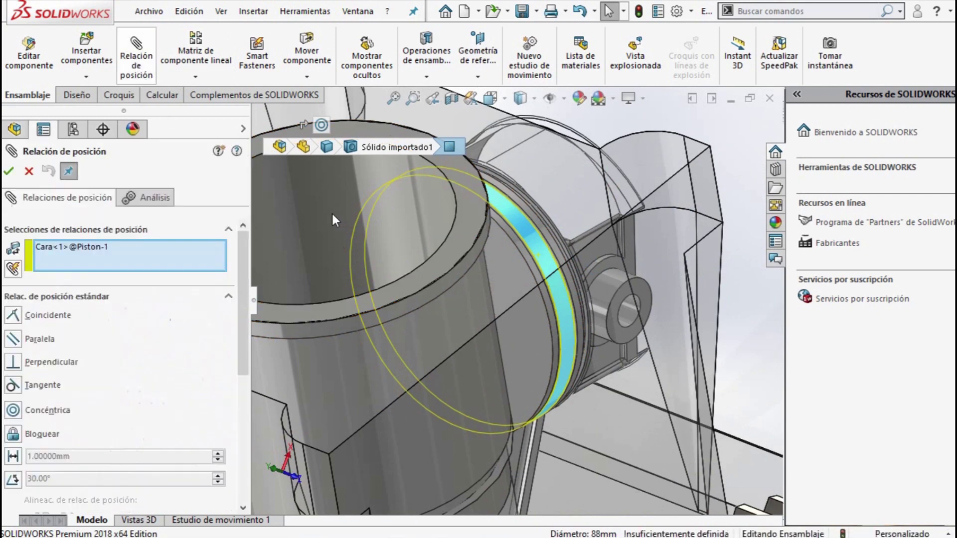
pyautogui.click(335, 221)
pyautogui.click(361, 262)
pyautogui.scroll(5, 349, 284)
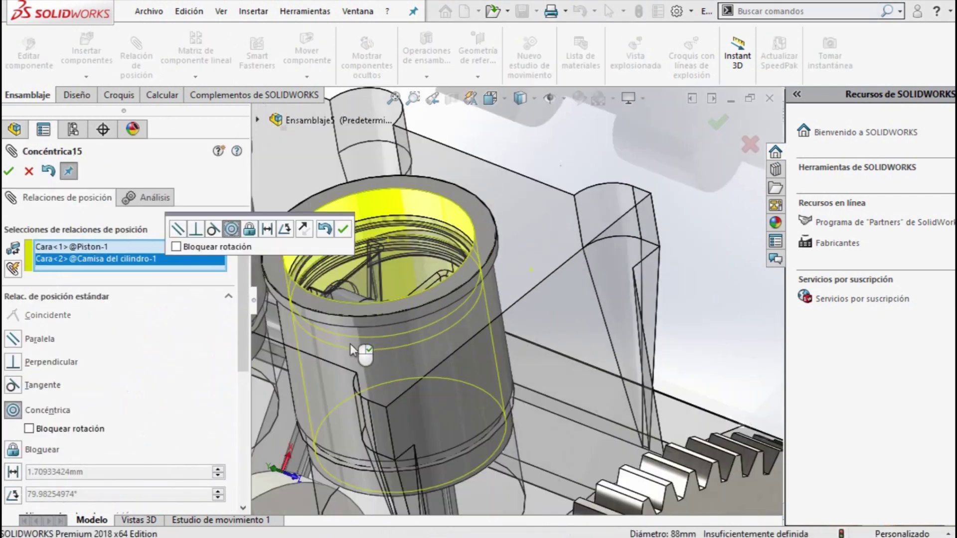
pyautogui.click(9, 172)
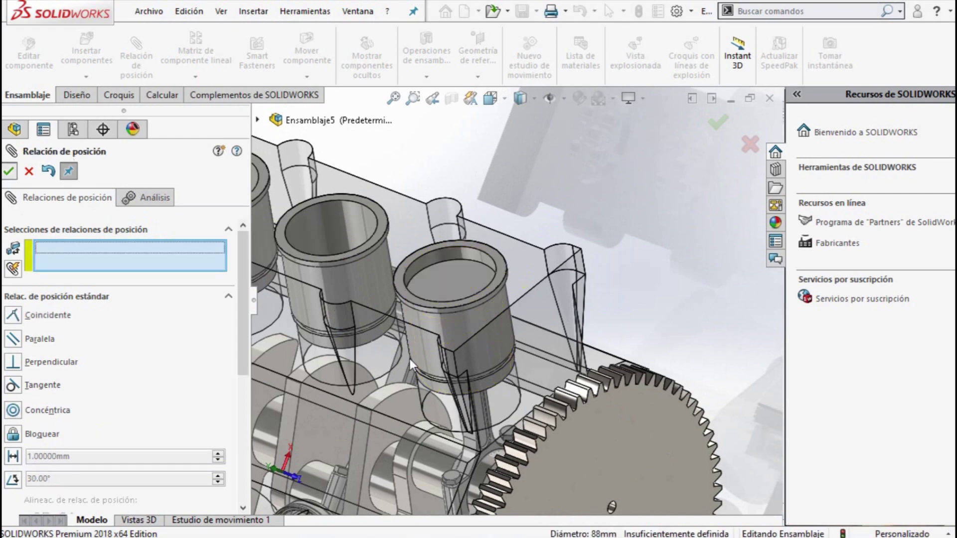
# Step: Add a concentric mate centring the second piston in its liner bore
pyautogui.moveTo(439, 358); pyautogui.dragTo(412, 343, button='middle')
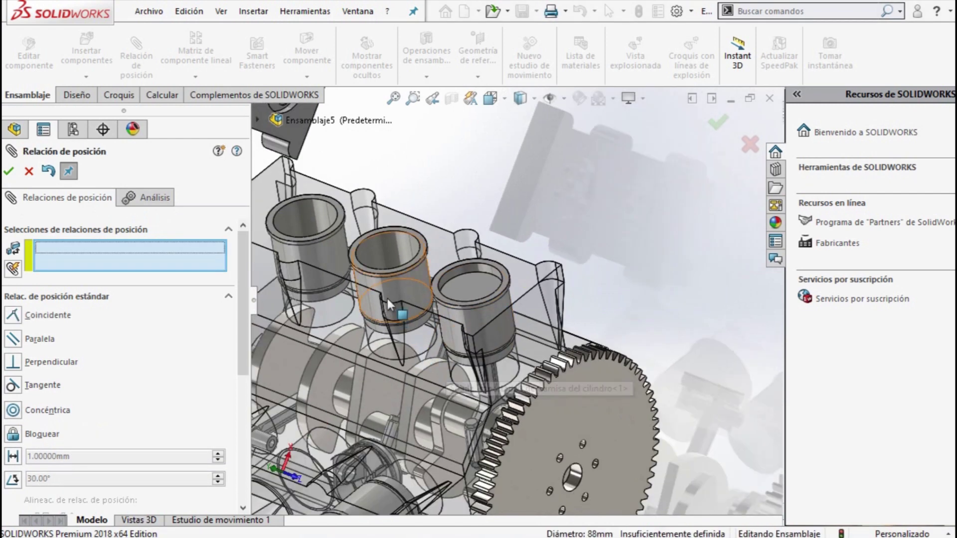
pyautogui.scroll(-2, 388, 297)
pyautogui.scroll(5, 408, 403)
pyautogui.moveTo(408, 403)
pyautogui.mouseDown(button='middle')
pyautogui.moveTo(425, 201)
pyautogui.moveTo(459, 252)
pyautogui.mouseUp(button='middle')
pyautogui.scroll(-3, 459, 252)
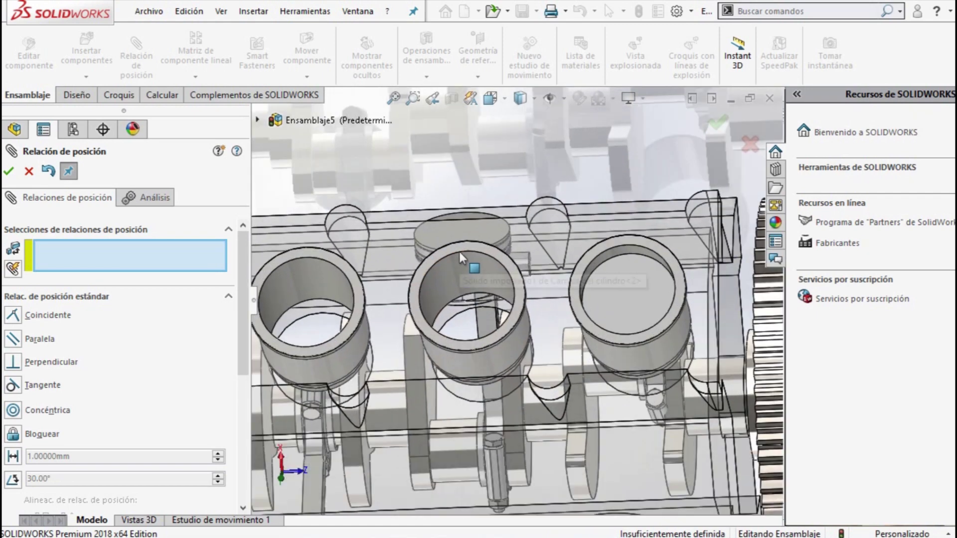
pyautogui.scroll(-2, 459, 253)
pyautogui.click(387, 271)
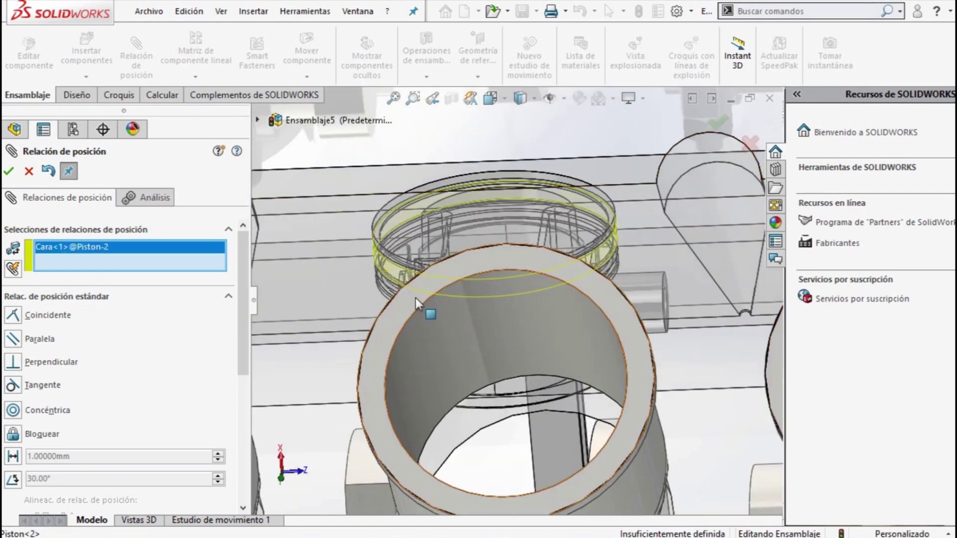
pyautogui.click(472, 351)
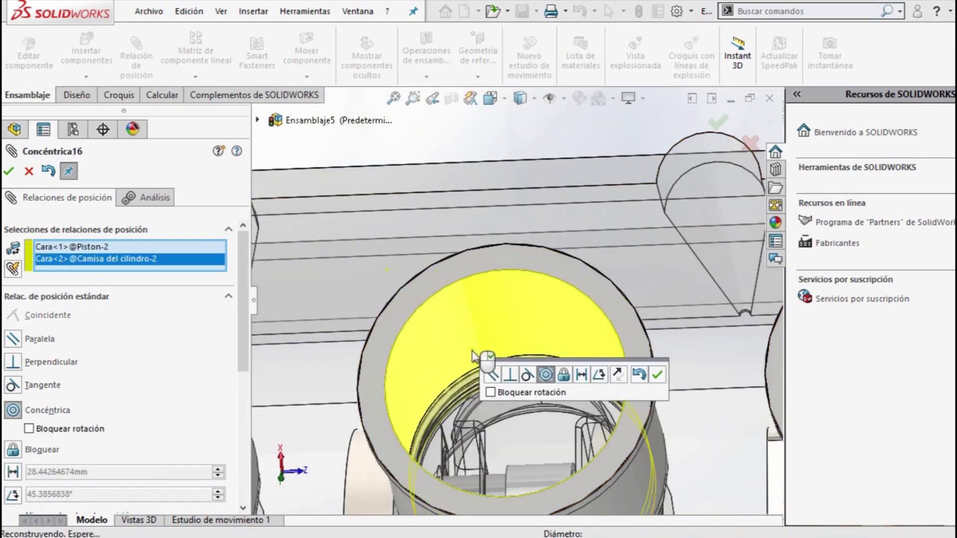
pyautogui.click(658, 378)
# Step: Add a concentric mate centring the fourth piston in its liner bore
pyautogui.scroll(3, 582, 399)
pyautogui.scroll(3, 522, 400)
pyautogui.scroll(-2, 440, 405)
pyautogui.scroll(-3, 469, 363)
pyautogui.scroll(-2, 473, 345)
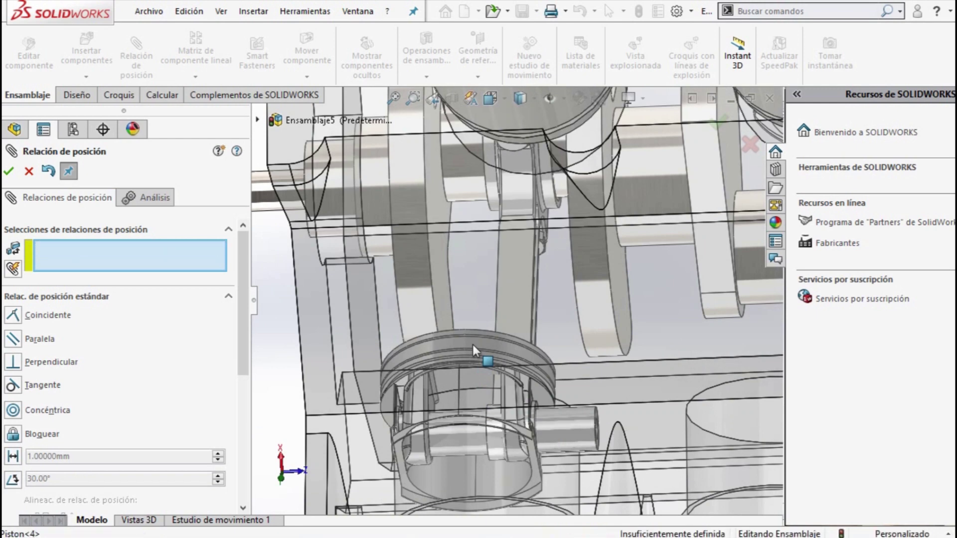
pyautogui.click(473, 345)
pyautogui.scroll(2, 544, 340)
pyautogui.scroll(2, 544, 340)
pyautogui.click(516, 177)
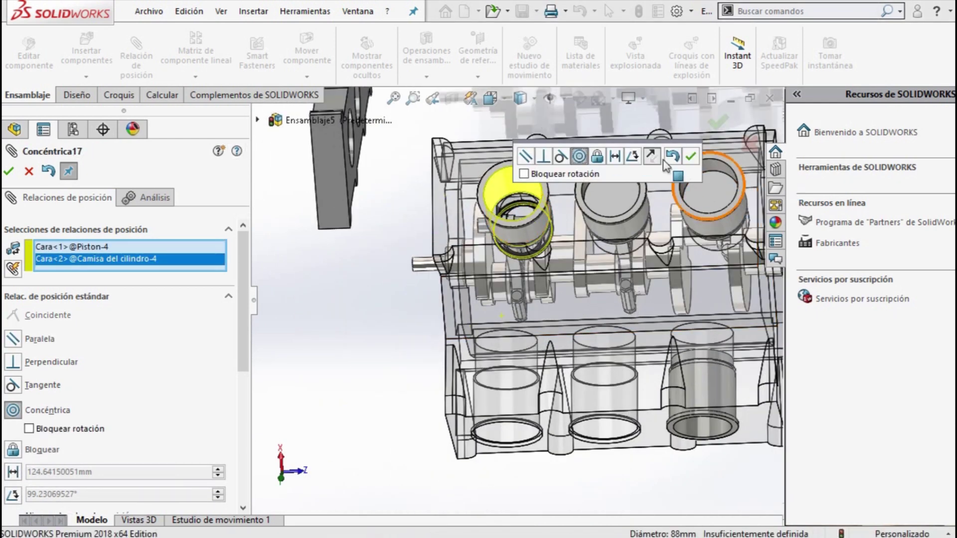
pyautogui.click(697, 156)
# Step: Edit Concéntrica17 and flip its mate alignment so piston 4 faces the other way
pyautogui.scroll(-3, 508, 203)
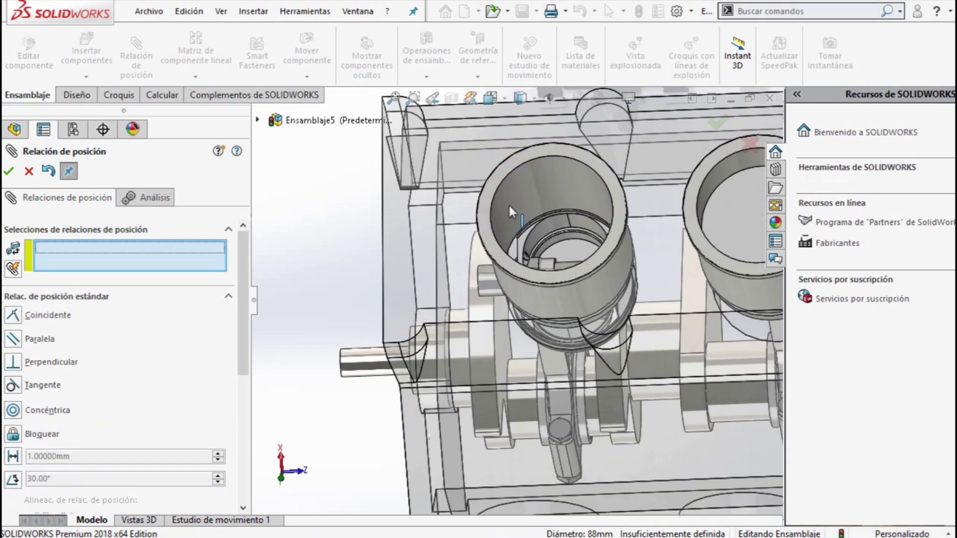
pyautogui.moveTo(539, 276); pyautogui.dragTo(141, 170, button='middle')
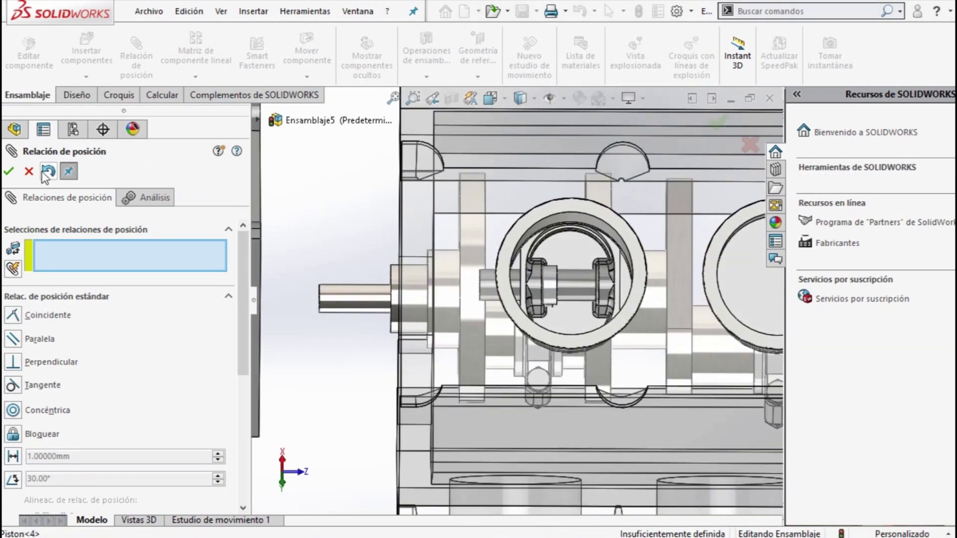
pyautogui.press('Escape')
pyautogui.moveTo(245, 261); pyautogui.dragTo(238, 524)
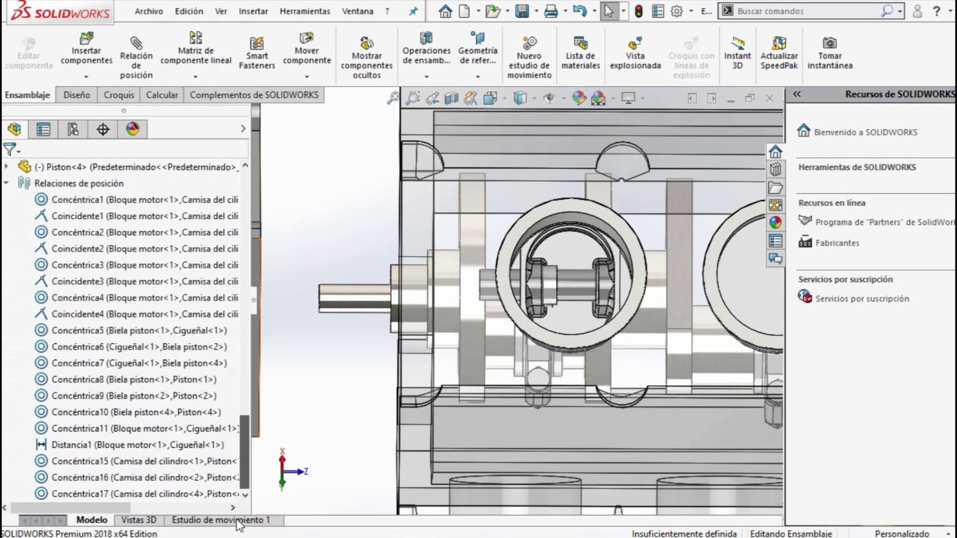
pyautogui.click(164, 493)
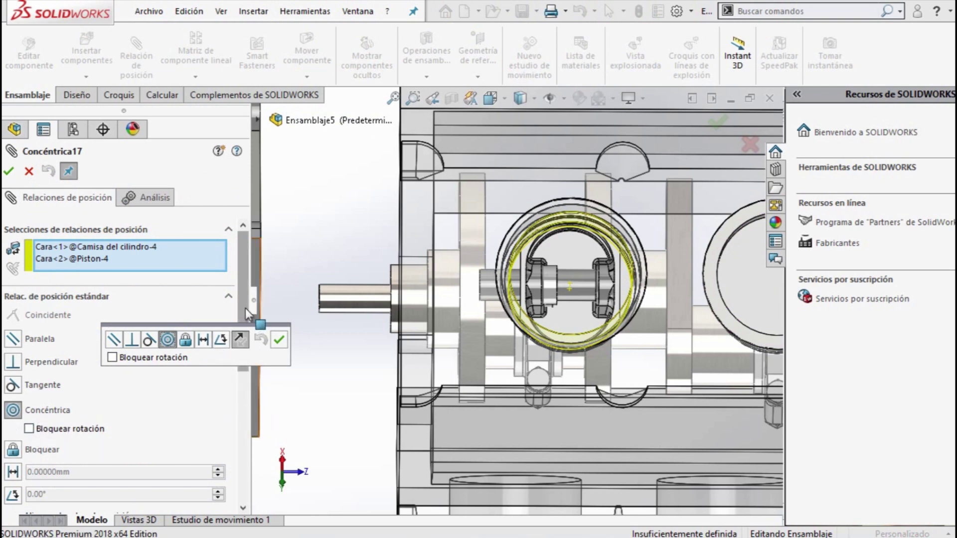
pyautogui.scroll(-4, 243, 343)
pyautogui.scroll(-2, 241, 373)
pyautogui.click(44, 382)
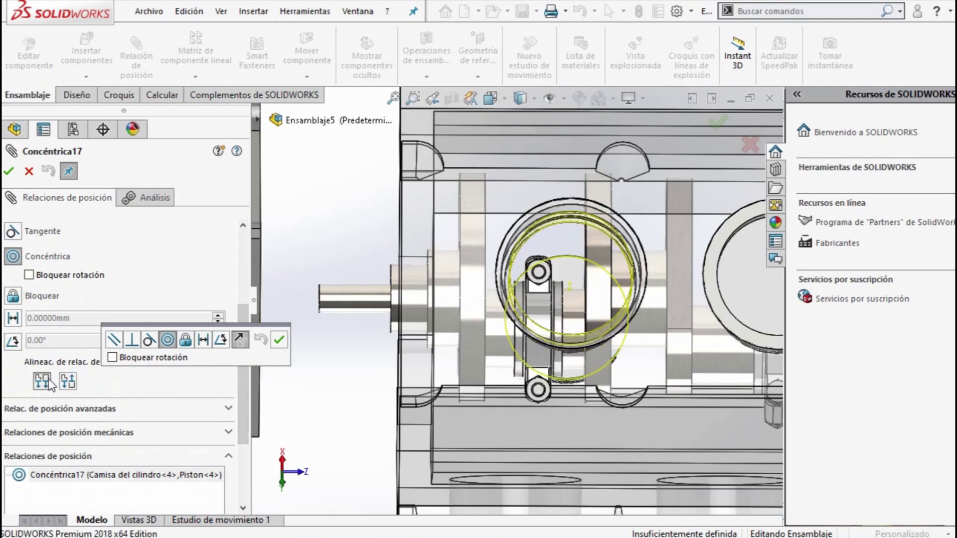
pyautogui.click(9, 171)
# Step: Drag a piston up into the top-left cylinder to test its motion
pyautogui.moveTo(632, 352)
pyautogui.mouseDown(button='middle')
pyautogui.moveTo(611, 212)
pyautogui.moveTo(547, 285)
pyautogui.moveTo(547, 326)
pyautogui.mouseUp(button='middle')
pyautogui.scroll(5, 611, 211)
pyautogui.scroll(-4, 547, 284)
pyautogui.moveTo(621, 462); pyautogui.dragTo(548, 289)
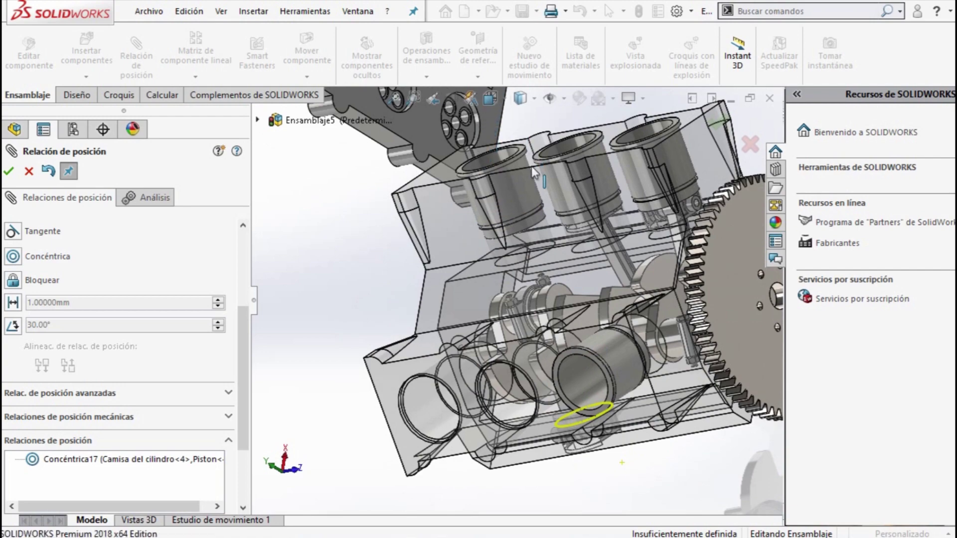
pyautogui.moveTo(531, 158); pyautogui.dragTo(519, 170)
pyautogui.moveTo(522, 175); pyautogui.dragTo(555, 298, button='middle')
pyautogui.scroll(5, 533, 185)
pyautogui.moveTo(530, 183); pyautogui.dragTo(473, 281, button='middle')
pyautogui.scroll(-5, 473, 282)
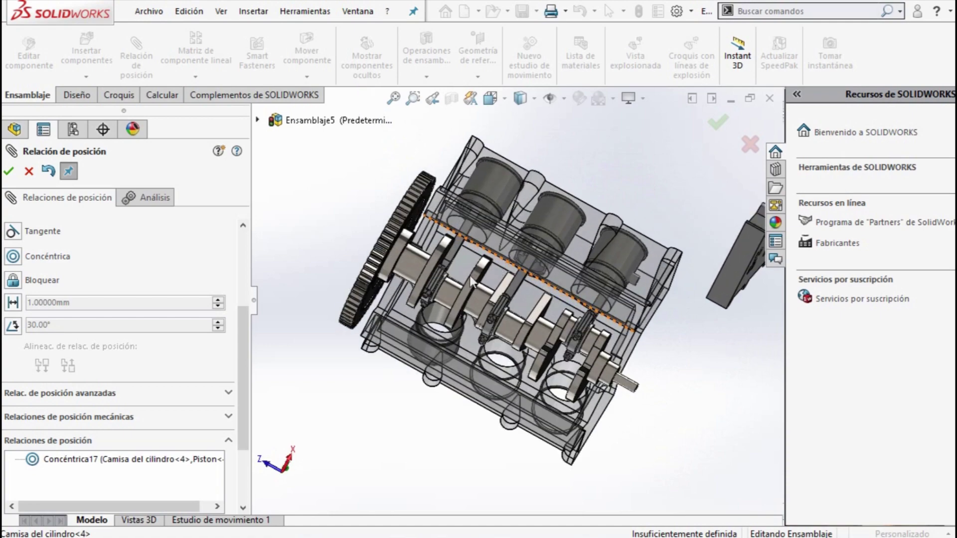
pyautogui.scroll(-3, 472, 282)
pyautogui.moveTo(435, 300); pyautogui.dragTo(455, 208, button='middle')
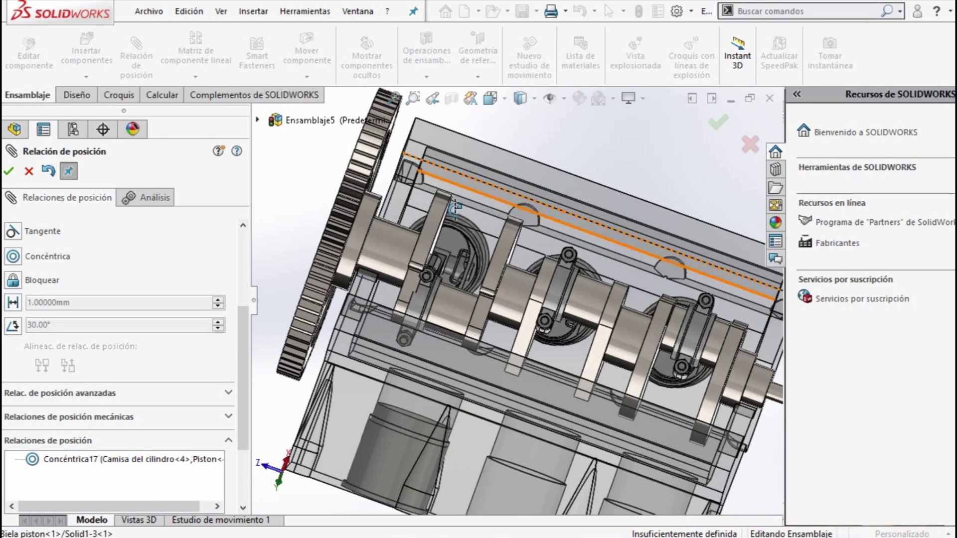
pyautogui.scroll(2, 421, 256)
# Step: Delete the Distancia1 block-to-crankshaft mate, then drag the crankshaft to test rotation
pyautogui.click(29, 172)
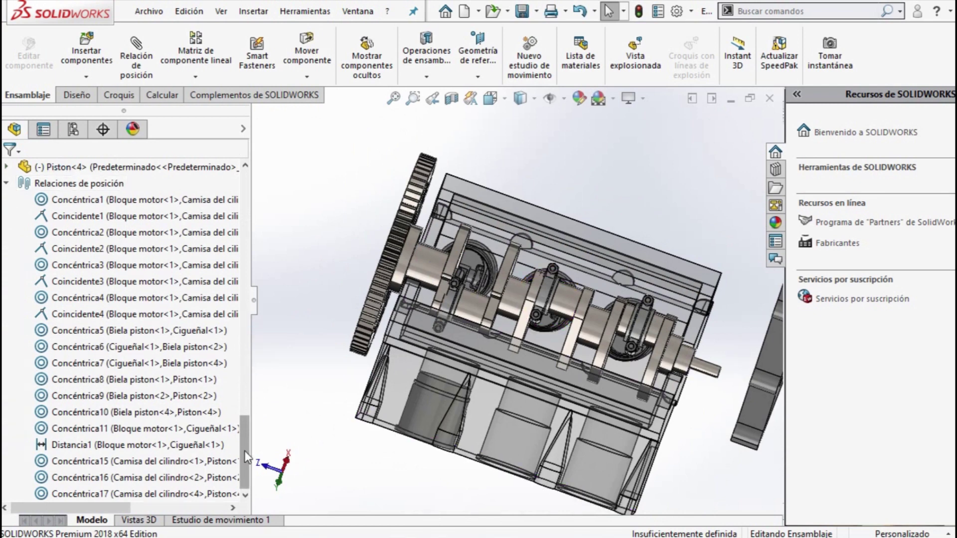
pyautogui.click(166, 441)
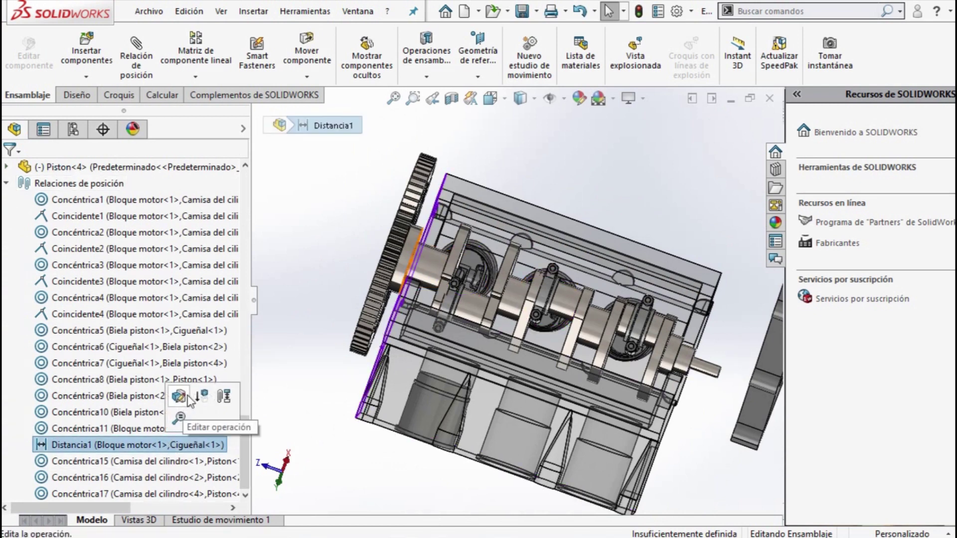
pyautogui.rightClick(172, 438)
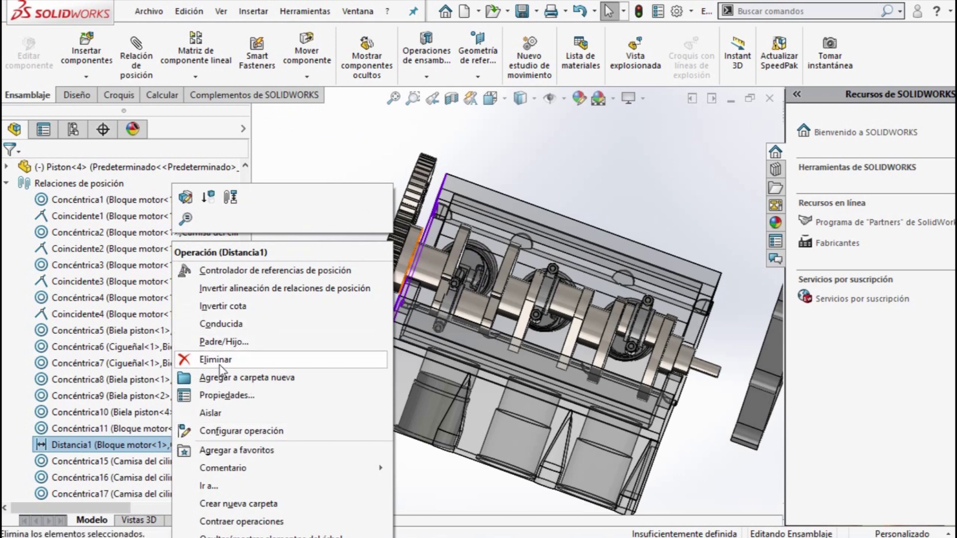
pyautogui.press('Escape')
pyautogui.press('Delete')
pyautogui.click(593, 203)
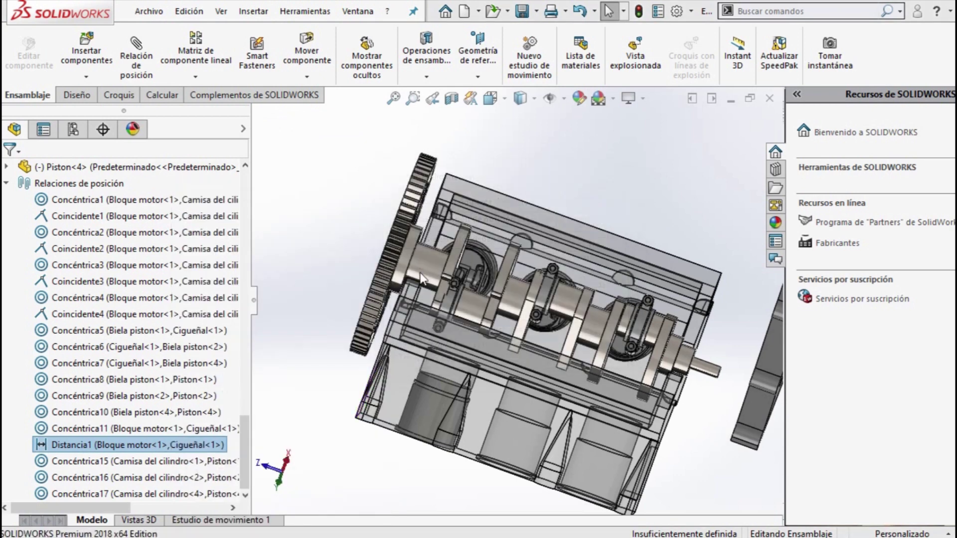
pyautogui.click(399, 269)
pyautogui.moveTo(398, 269)
pyautogui.mouseDown()
pyautogui.moveTo(410, 279)
pyautogui.moveTo(402, 280)
pyautogui.mouseUp()
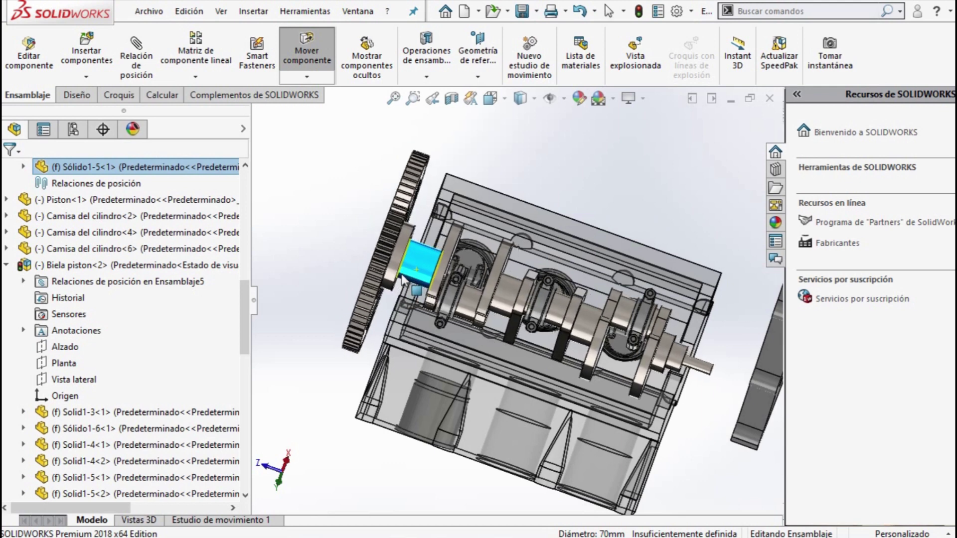
# Step: Turn the crankshaft by dragging piston 4 and a connecting-rod cap
pyautogui.press('Escape')
pyautogui.moveTo(401, 280); pyautogui.dragTo(593, 394, button='middle')
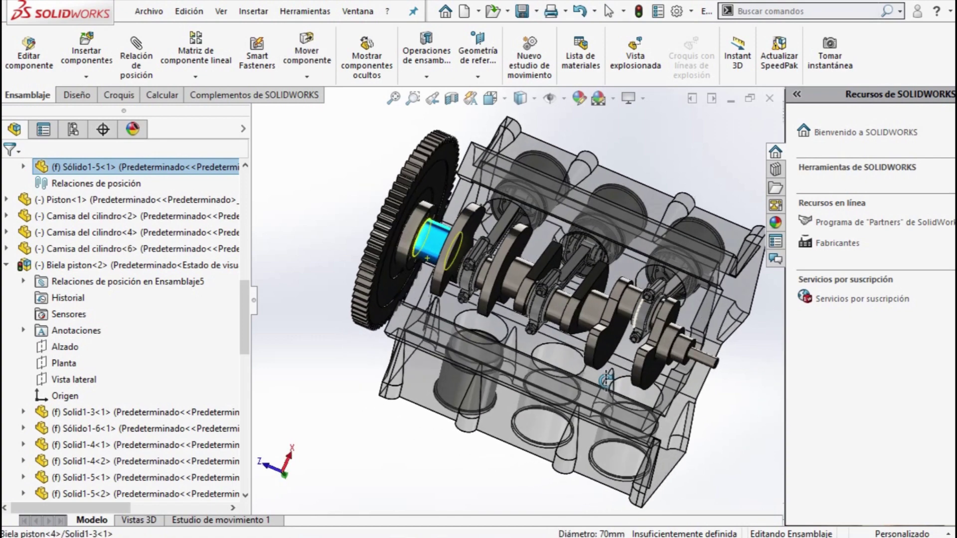
pyautogui.scroll(-3, 641, 274)
pyautogui.scroll(-2, 642, 274)
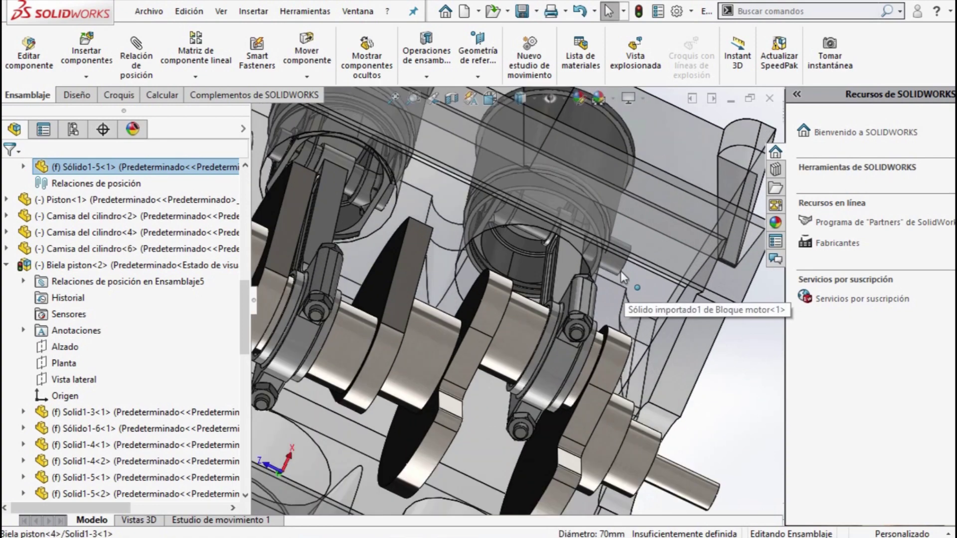
pyautogui.moveTo(506, 215)
pyautogui.mouseDown()
pyautogui.moveTo(514, 279)
pyautogui.moveTo(516, 271)
pyautogui.mouseUp()
pyautogui.click(557, 358)
pyautogui.moveTo(557, 357); pyautogui.dragTo(527, 345)
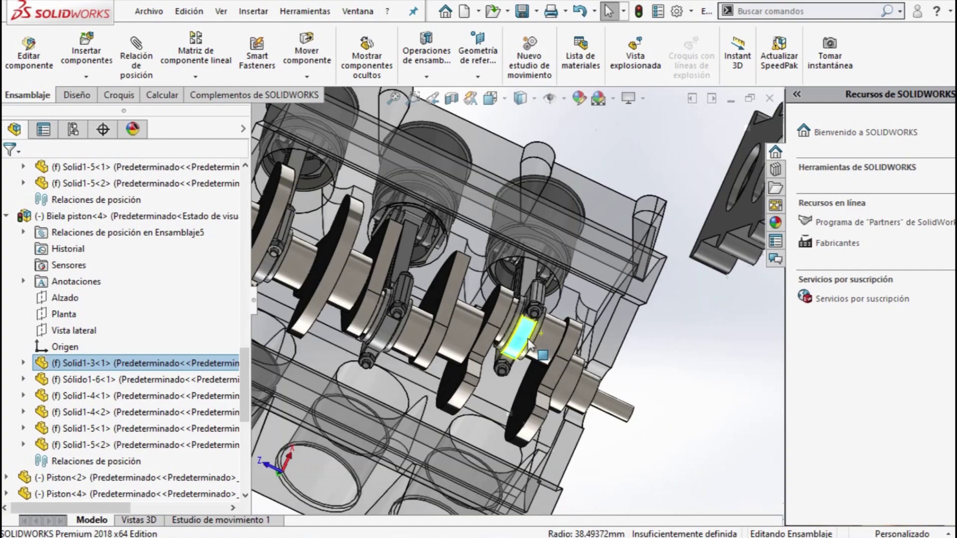
# Step: Fit and orbit the view so the combustion chamber cover and block fill the screen
pyautogui.moveTo(527, 345)
pyautogui.mouseDown(button='middle')
pyautogui.moveTo(438, 259)
pyautogui.moveTo(364, 289)
pyautogui.mouseUp(button='middle')
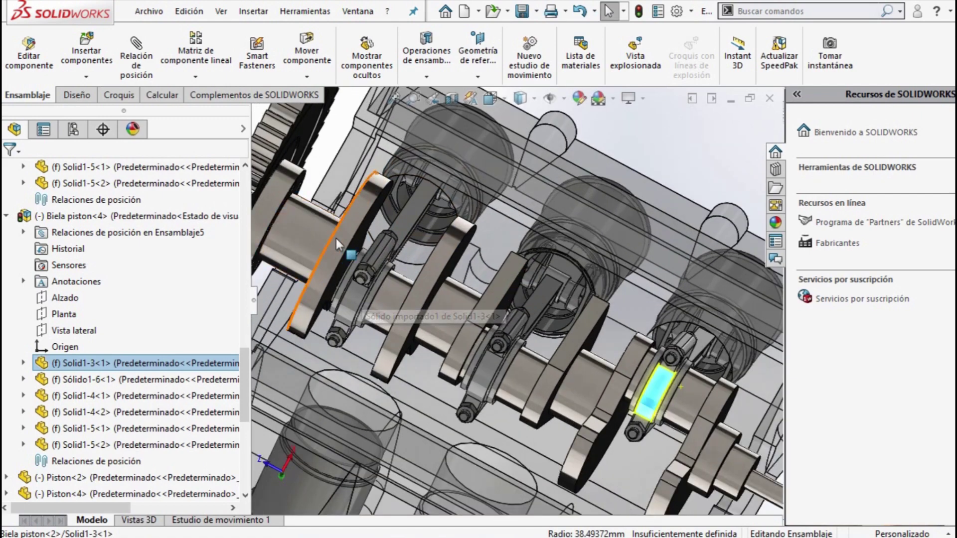
pyautogui.press('f')
pyautogui.moveTo(336, 238); pyautogui.dragTo(379, 298, button='middle')
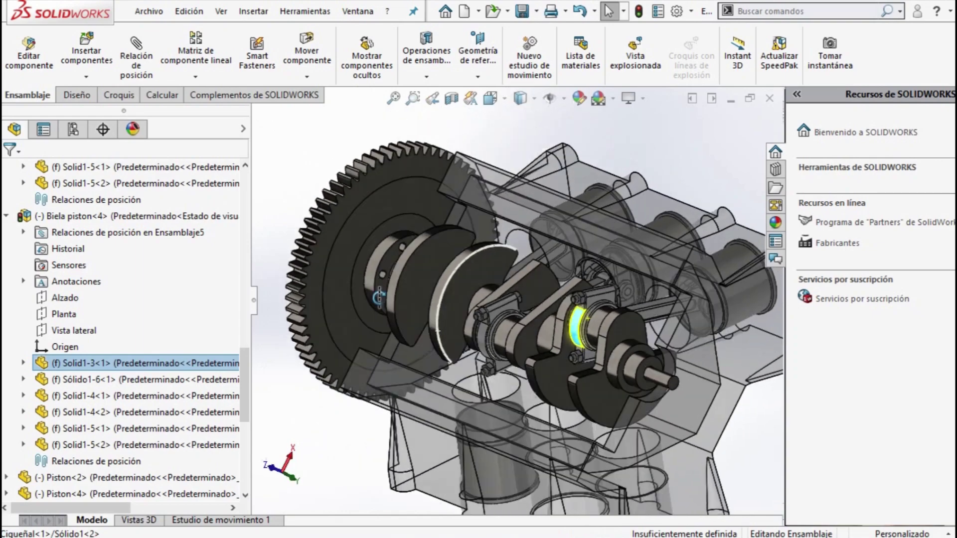
pyautogui.scroll(5, 379, 297)
pyautogui.moveTo(489, 301); pyautogui.dragTo(635, 436, button='middle')
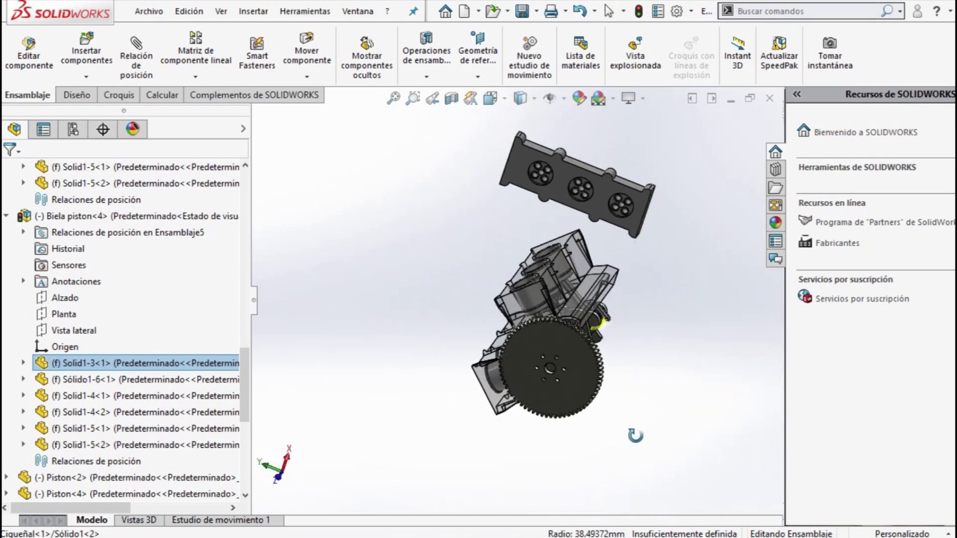
pyautogui.scroll(-3, 605, 231)
pyautogui.moveTo(628, 248)
pyautogui.mouseDown(button='middle')
pyautogui.moveTo(666, 449)
pyautogui.moveTo(592, 196)
pyautogui.mouseUp(button='middle')
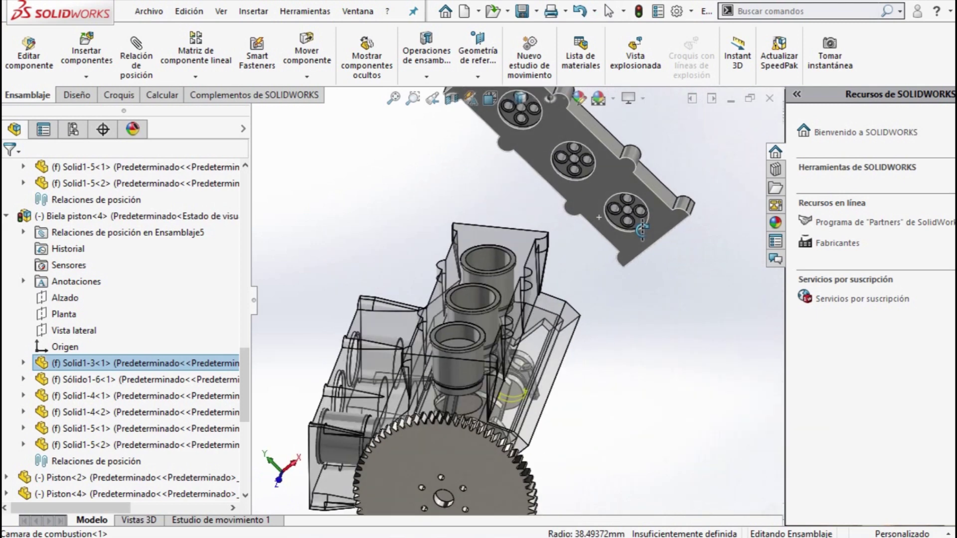
# Step: Mate the combustion chamber cover face coincident with the block's top face (Coincidente6)
pyautogui.click(603, 179)
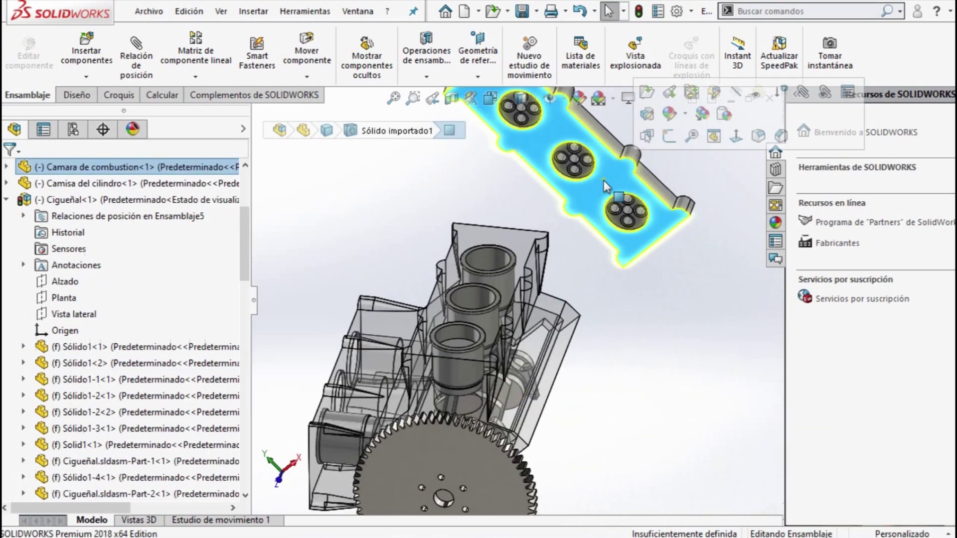
pyautogui.click(521, 241)
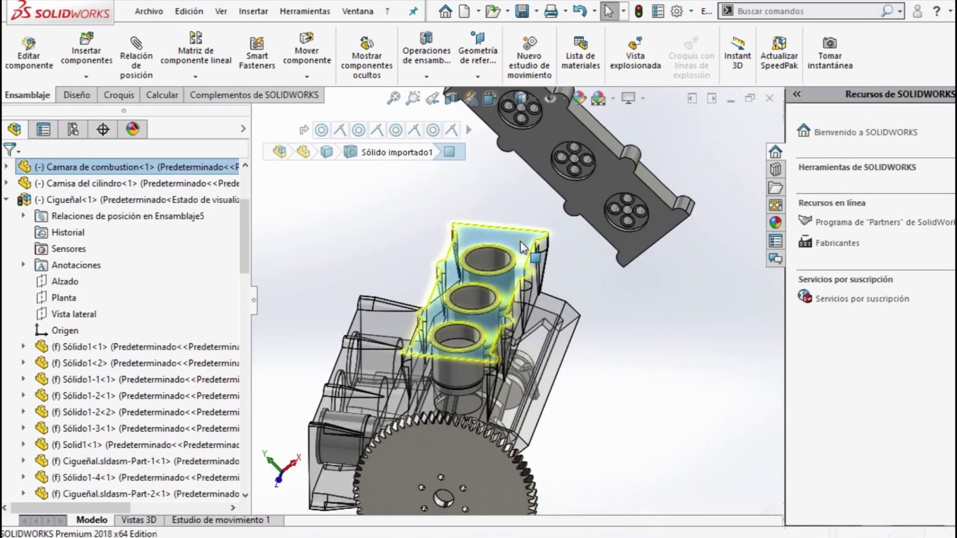
pyautogui.keyDown('ctrl'); pyautogui.click(531, 154); pyautogui.keyUp('ctrl')
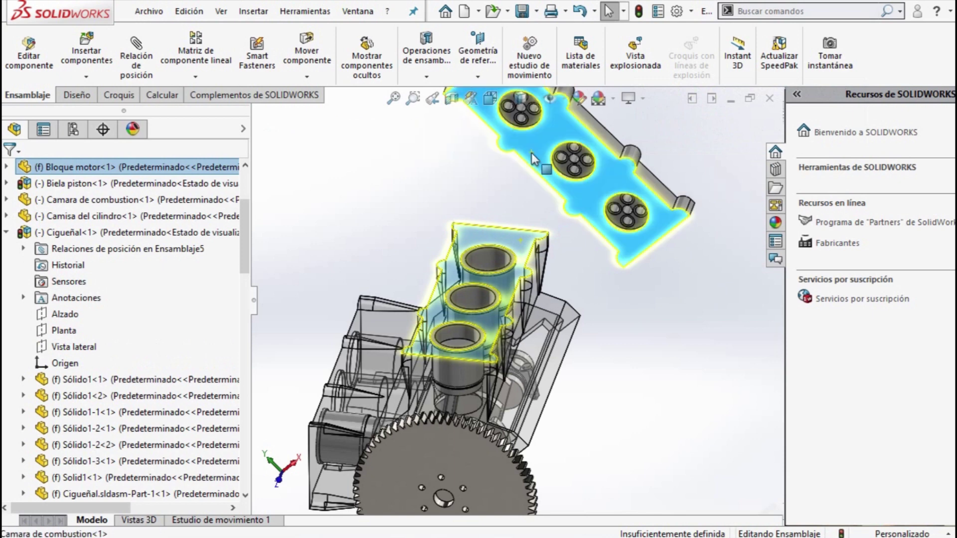
pyautogui.click(130, 56)
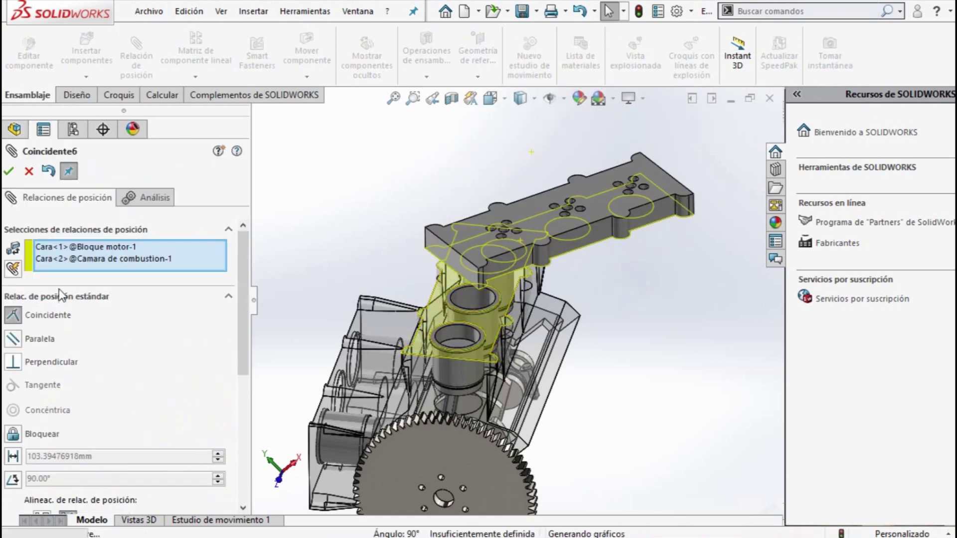
pyautogui.click(6, 170)
# Step: Add a coincident mate between a combustion chamber edge and a matching block edge
pyautogui.click(472, 283)
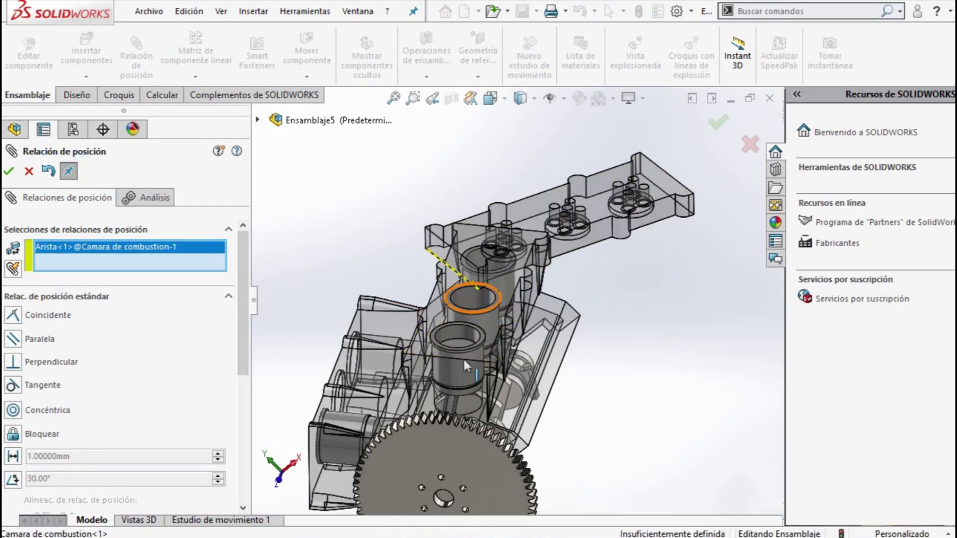
pyautogui.click(435, 357)
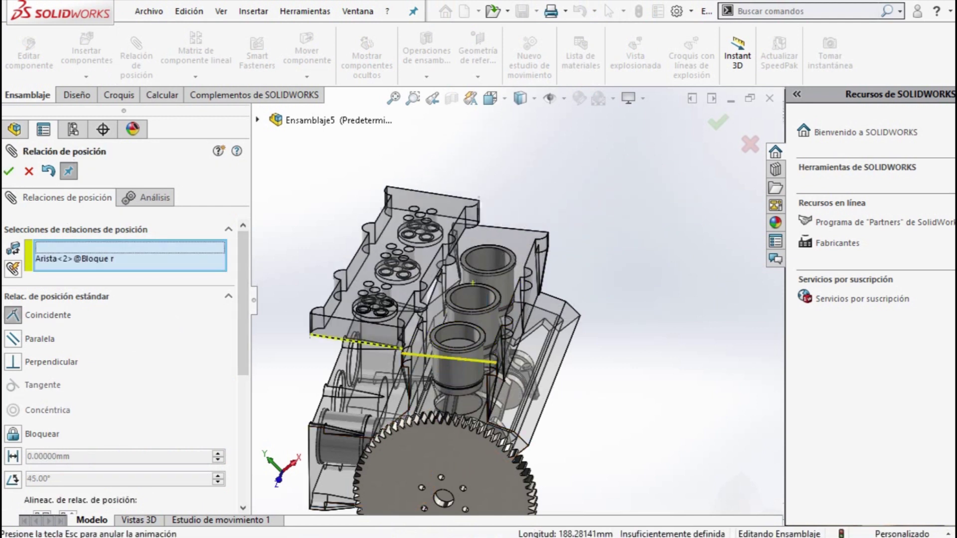
pyautogui.click(17, 341)
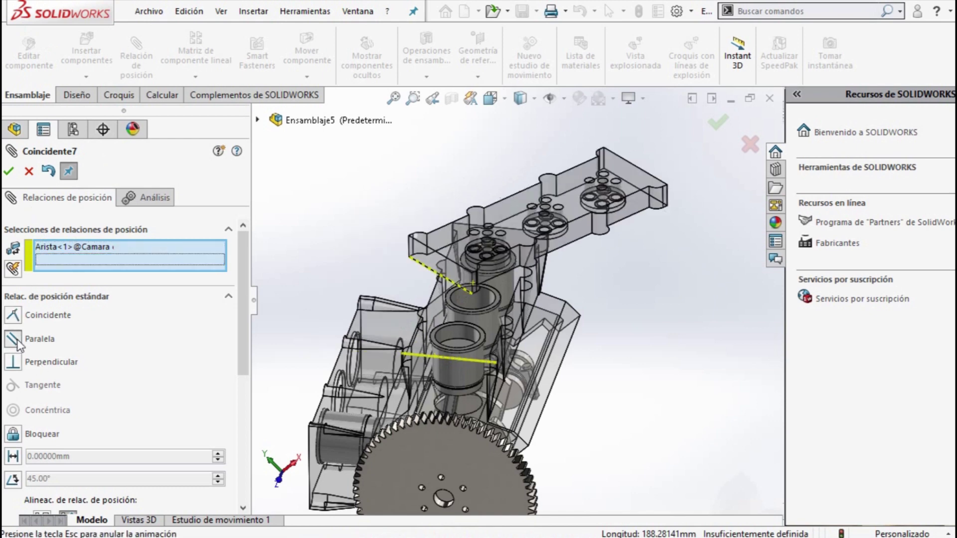
pyautogui.click(15, 314)
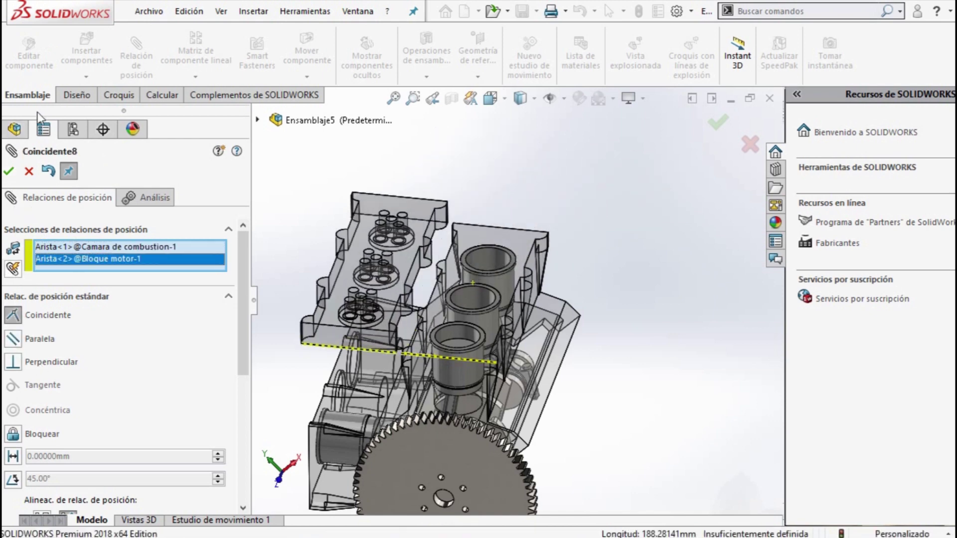
pyautogui.click(8, 171)
pyautogui.moveTo(345, 338)
pyautogui.mouseDown()
pyautogui.moveTo(396, 357)
pyautogui.moveTo(480, 363)
pyautogui.moveTo(414, 340)
pyautogui.mouseUp()
pyautogui.scroll(-2, 480, 362)
pyautogui.scroll(-2, 457, 366)
pyautogui.scroll(-2, 457, 365)
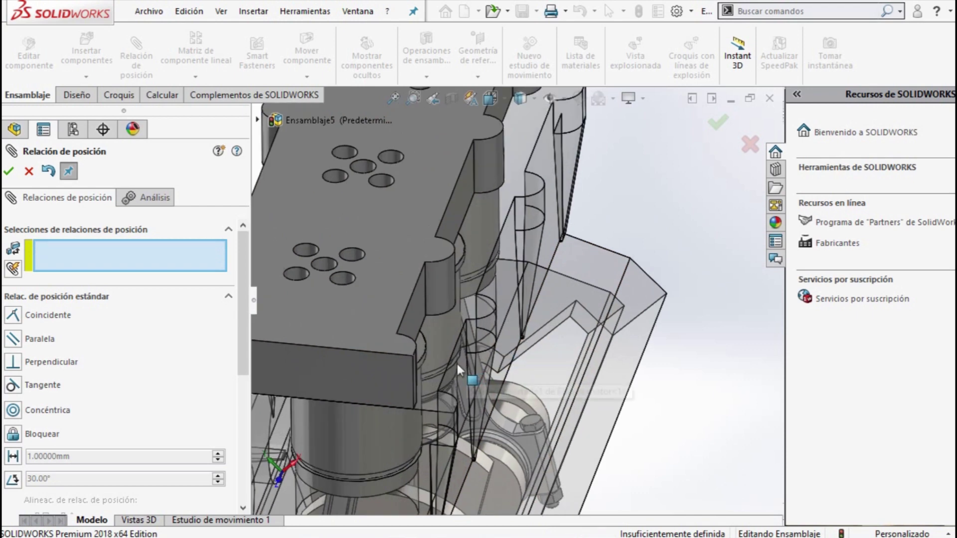
pyautogui.press('Escape')
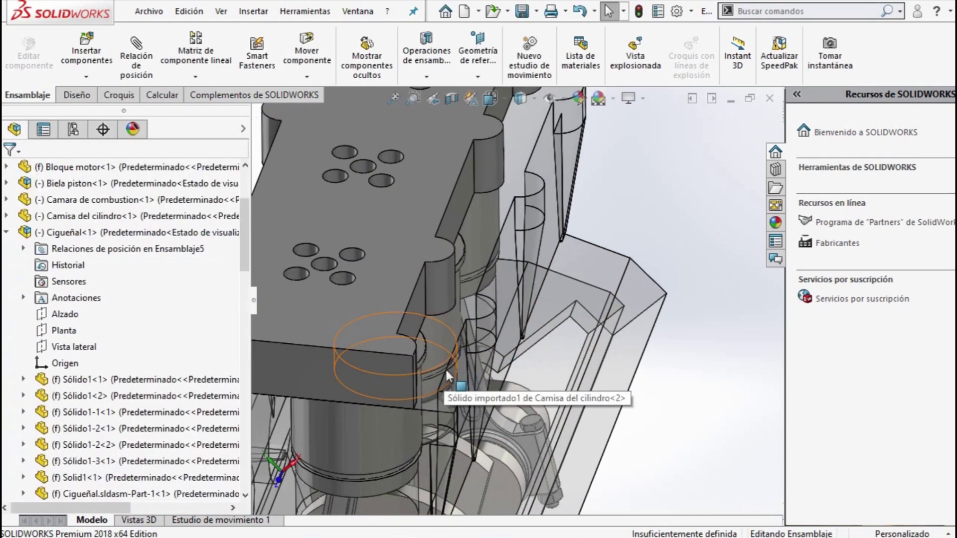
# Step: Make the Bloque motor component transparent
pyautogui.click(443, 368)
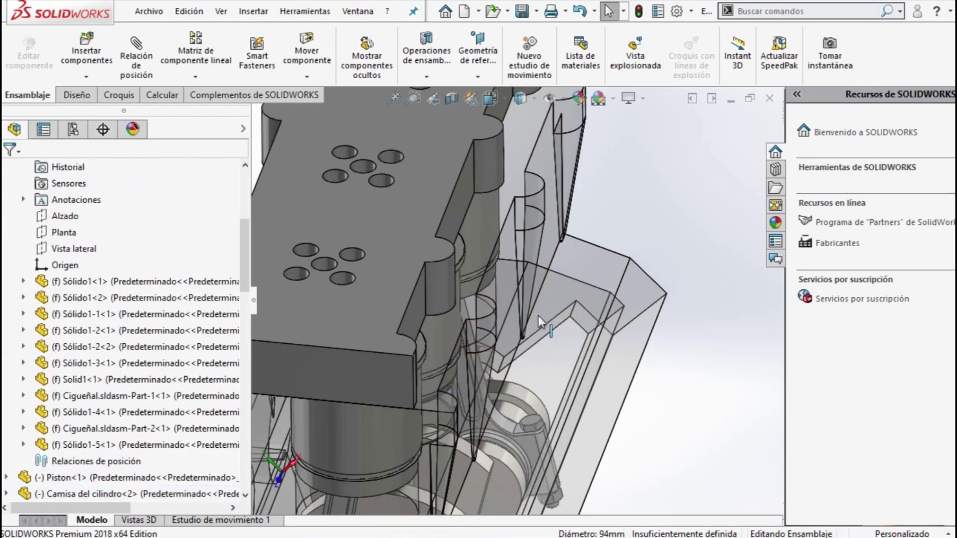
pyautogui.click(537, 361)
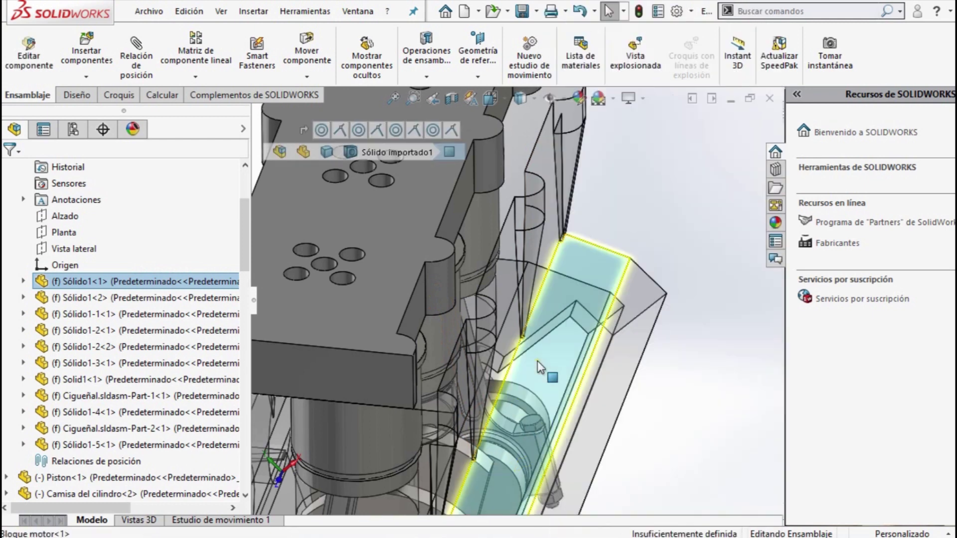
pyautogui.rightClick(538, 361)
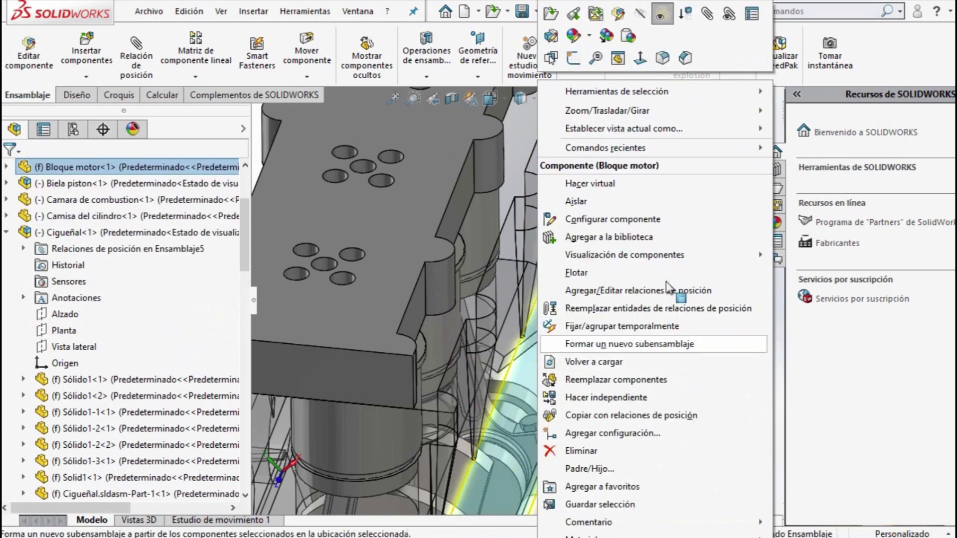
pyautogui.click(666, 20)
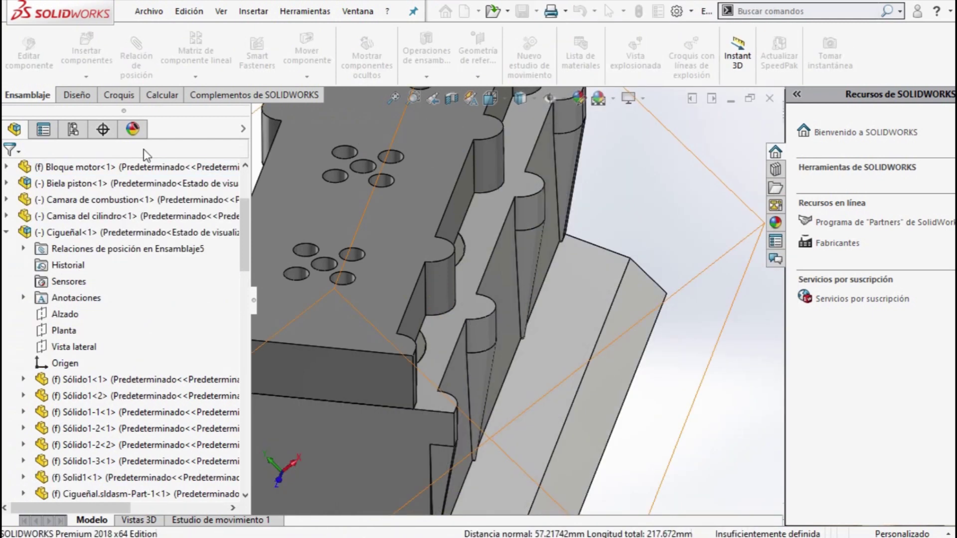
# Step: Mate a block face coincident with a combustion chamber face to fully define it
pyautogui.click(455, 357)
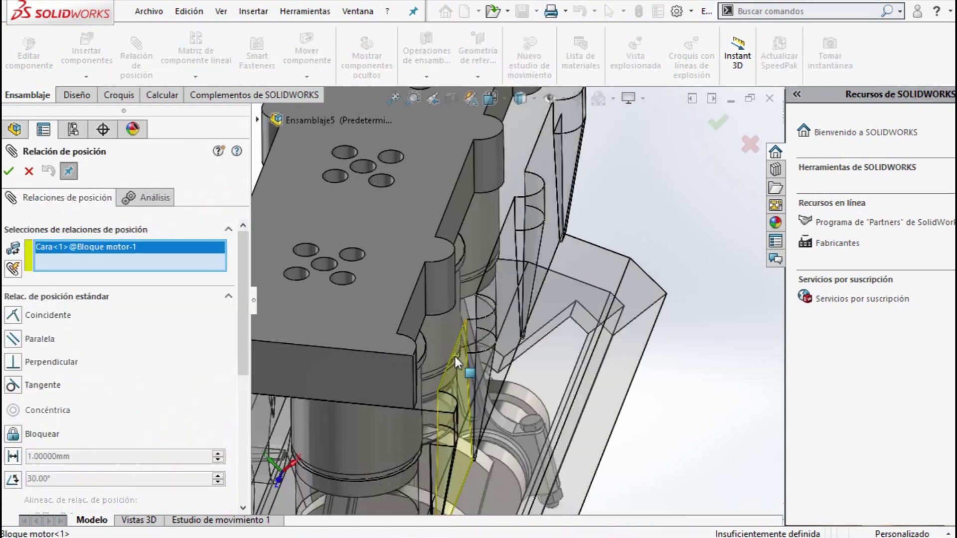
pyautogui.click(415, 321)
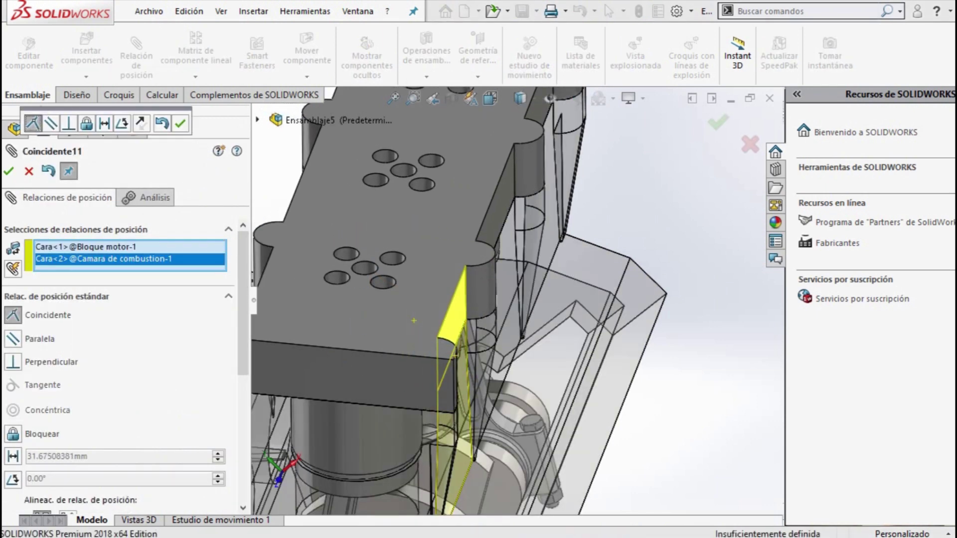
pyautogui.click(8, 172)
pyautogui.scroll(5, 630, 345)
pyautogui.moveTo(630, 345)
pyautogui.mouseDown(button='middle')
pyautogui.moveTo(472, 378)
pyautogui.moveTo(493, 414)
pyautogui.mouseUp(button='middle')
pyautogui.scroll(-2, 494, 413)
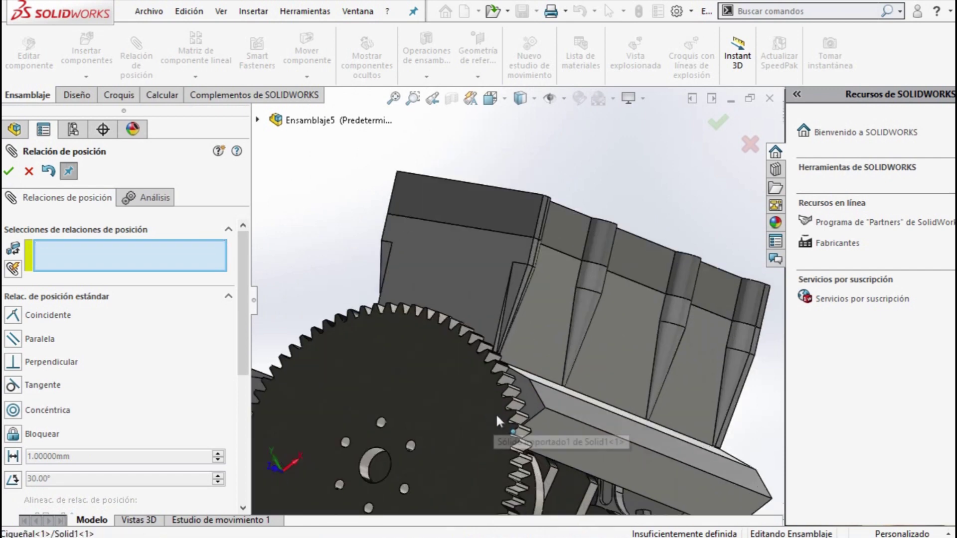
pyautogui.scroll(2, 495, 413)
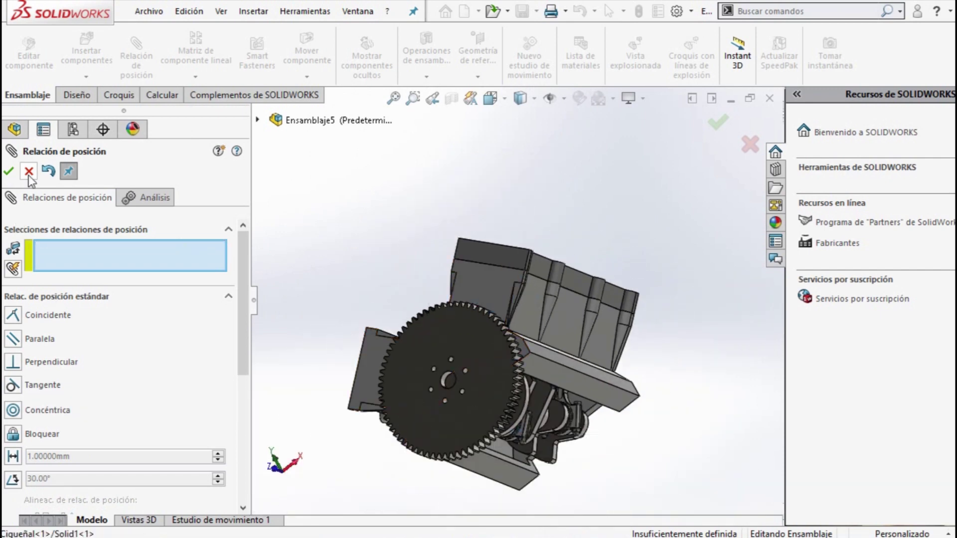
pyautogui.press('Escape')
pyautogui.click(494, 290)
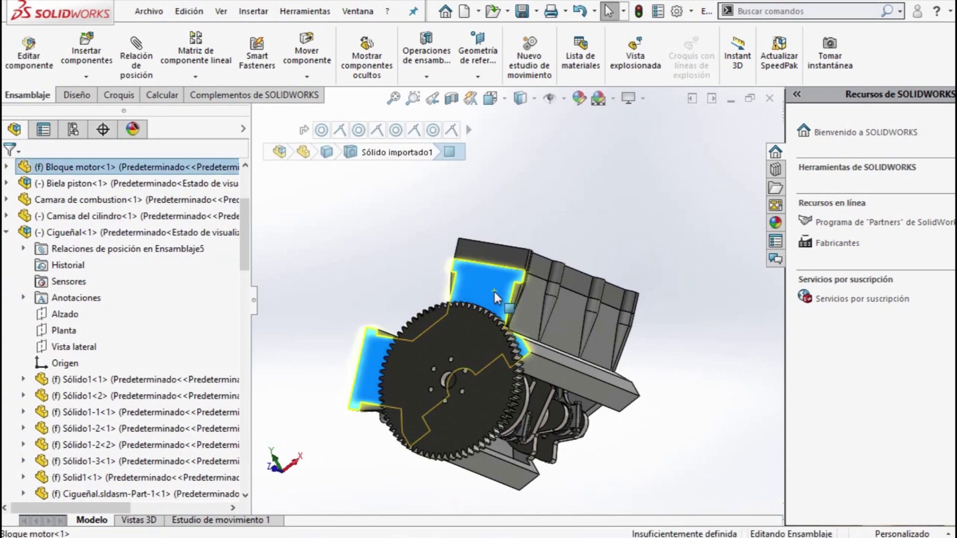
# Step: Hide the Bloque motor engine block component
pyautogui.rightClick(494, 290)
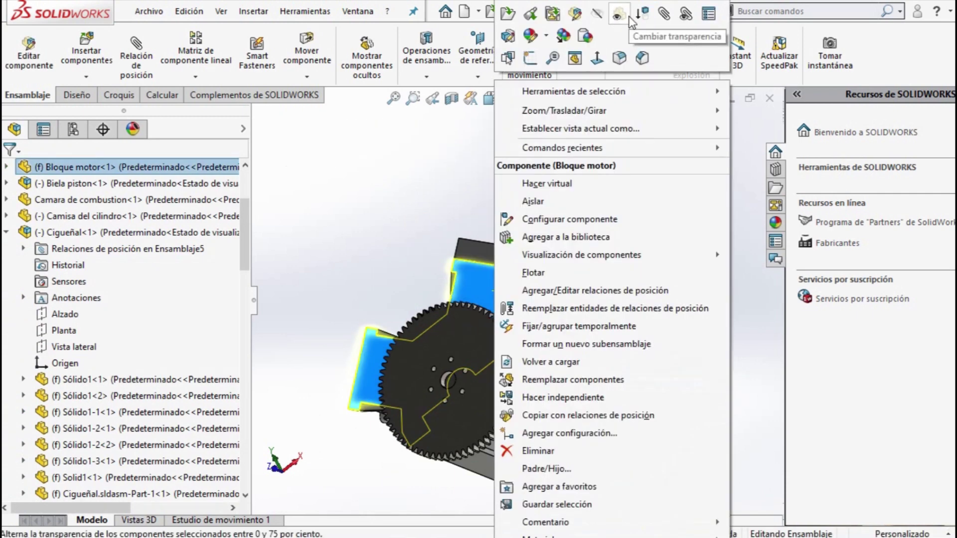
pyautogui.click(630, 17)
pyautogui.moveTo(559, 328)
pyautogui.mouseDown(button='middle')
pyautogui.moveTo(603, 237)
pyautogui.moveTo(524, 243)
pyautogui.mouseUp(button='middle')
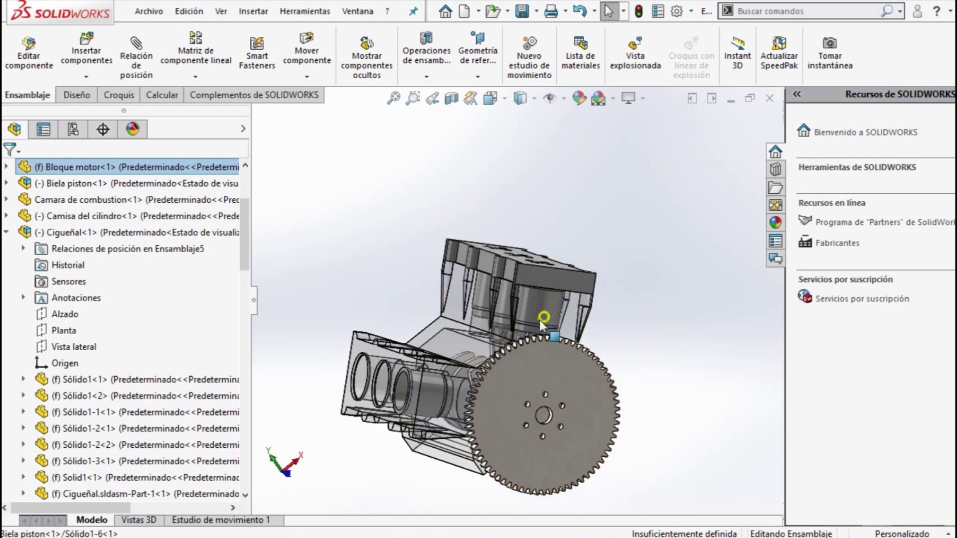
pyautogui.rightClick(536, 327)
pyautogui.click(444, 356)
pyautogui.click(437, 348)
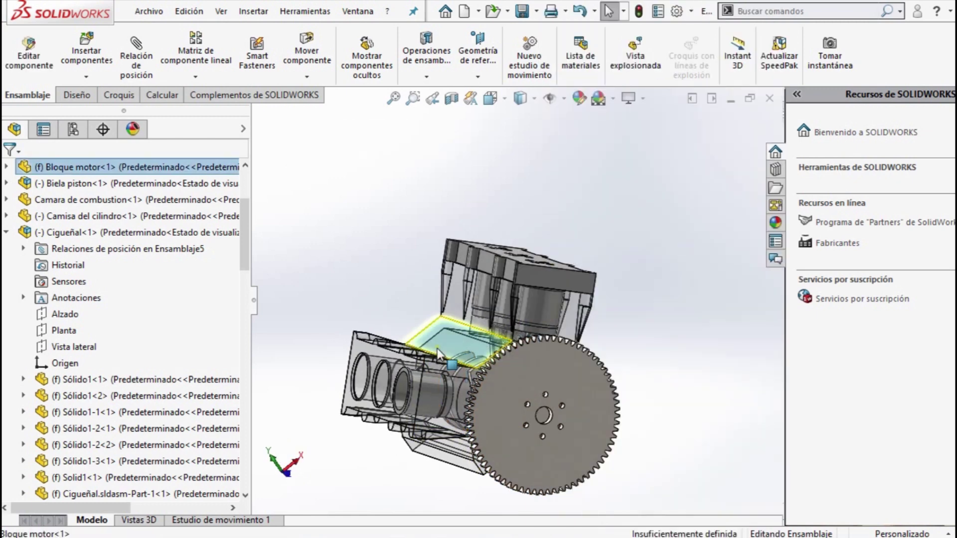
pyautogui.rightClick(437, 348)
pyautogui.click(537, 16)
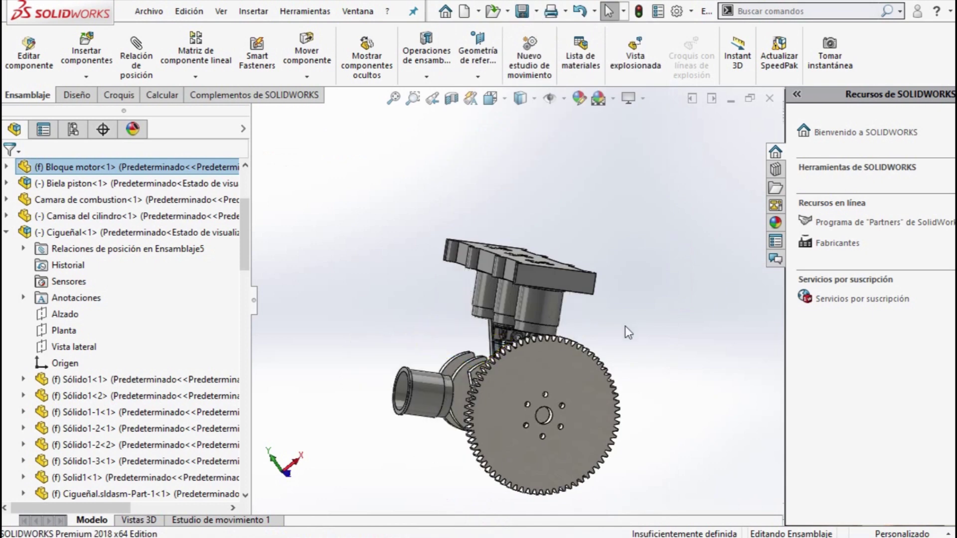
# Step: In isometric view, turn the crankshaft to check the pistons and rods follow
pyautogui.scroll(-3, 566, 363)
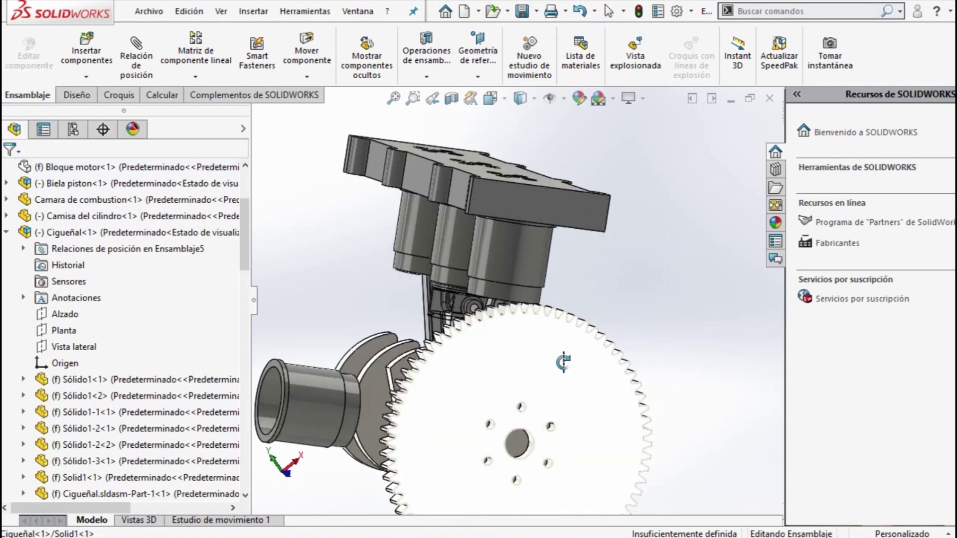
pyautogui.hotkey('ctrl', '7')
pyautogui.moveTo(560, 364)
pyautogui.mouseDown(button='middle')
pyautogui.moveTo(515, 351)
pyautogui.moveTo(471, 400)
pyautogui.moveTo(513, 393)
pyautogui.moveTo(573, 309)
pyautogui.moveTo(564, 299)
pyautogui.moveTo(590, 248)
pyautogui.mouseUp(button='middle')
pyautogui.scroll(-3, 515, 352)
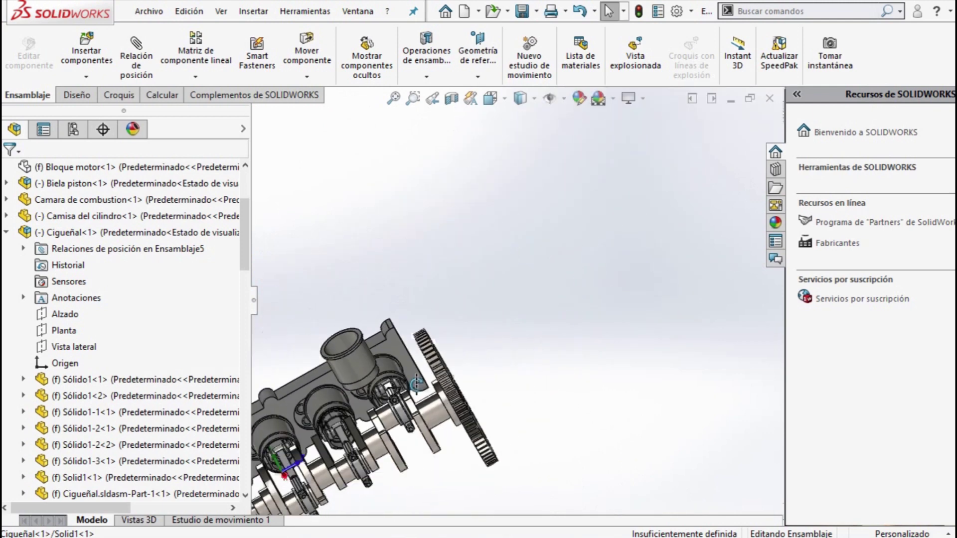
pyautogui.press('f')
pyautogui.scroll(-3, 630, 418)
pyautogui.scroll(3, 631, 417)
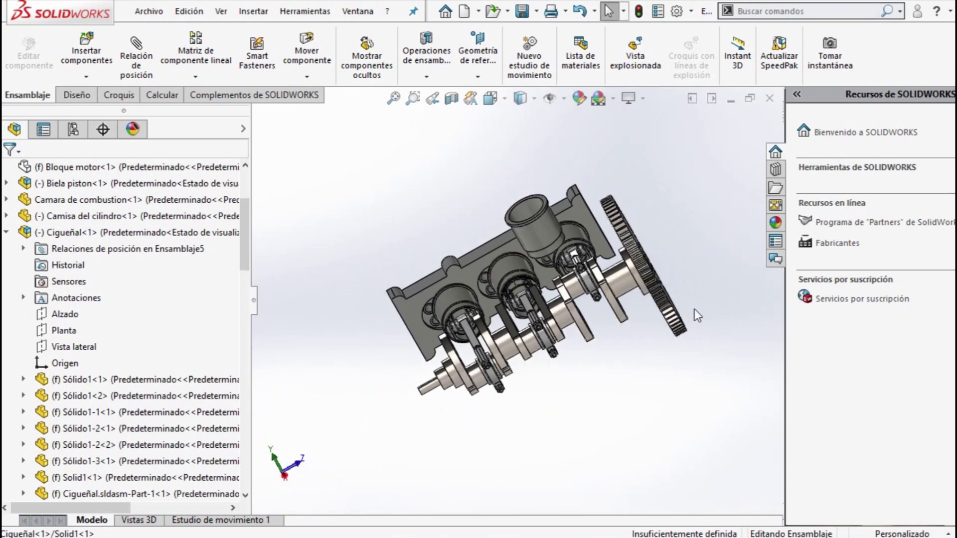
pyautogui.moveTo(679, 316); pyautogui.dragTo(631, 248)
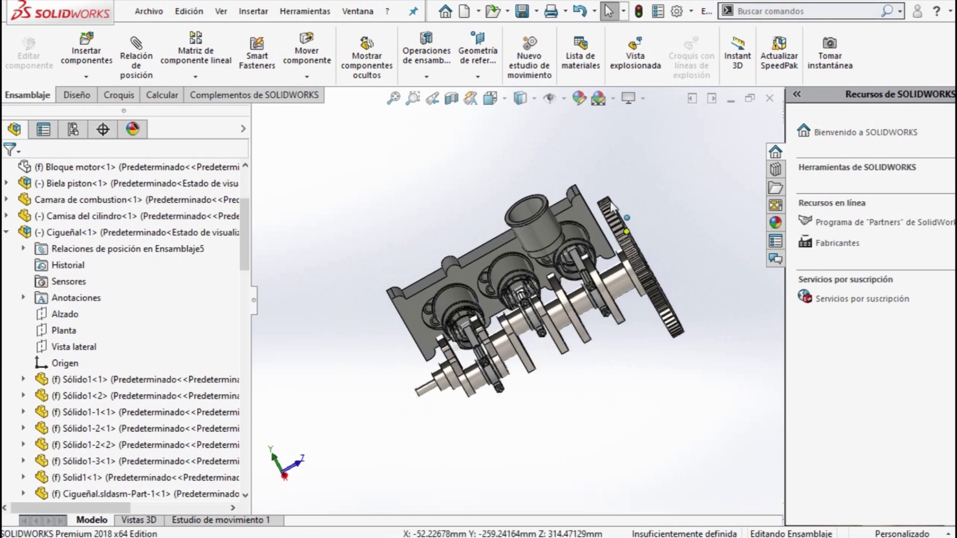
pyautogui.press('Escape')
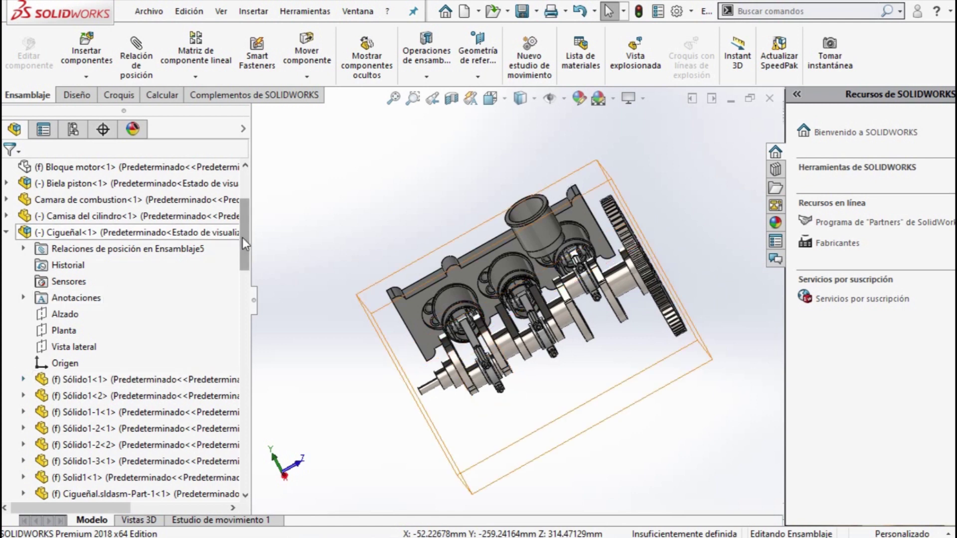
pyautogui.scroll(3, 242, 237)
pyautogui.rightClick(79, 298)
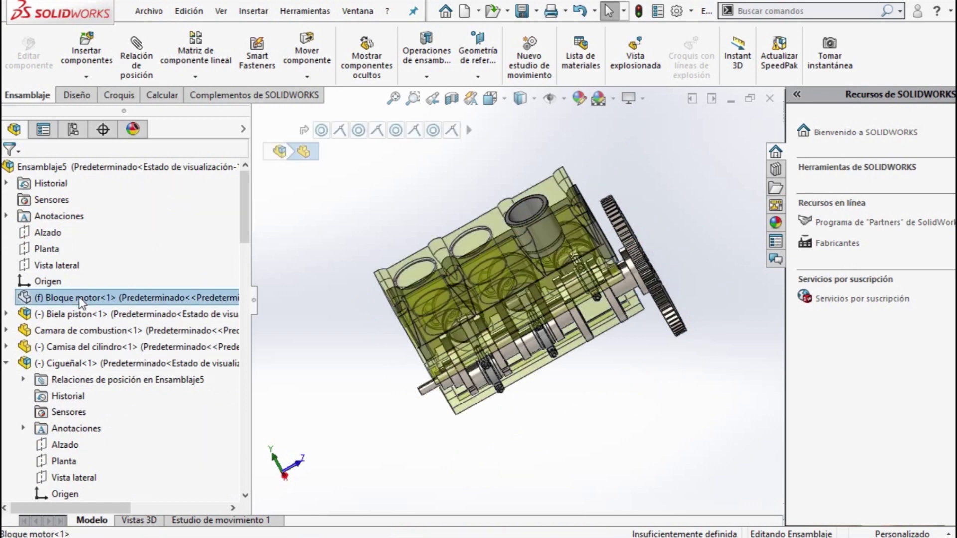
# Step: Show the hidden Bloque motor again and orbit to the crankshaft underside
pyautogui.click(180, 18)
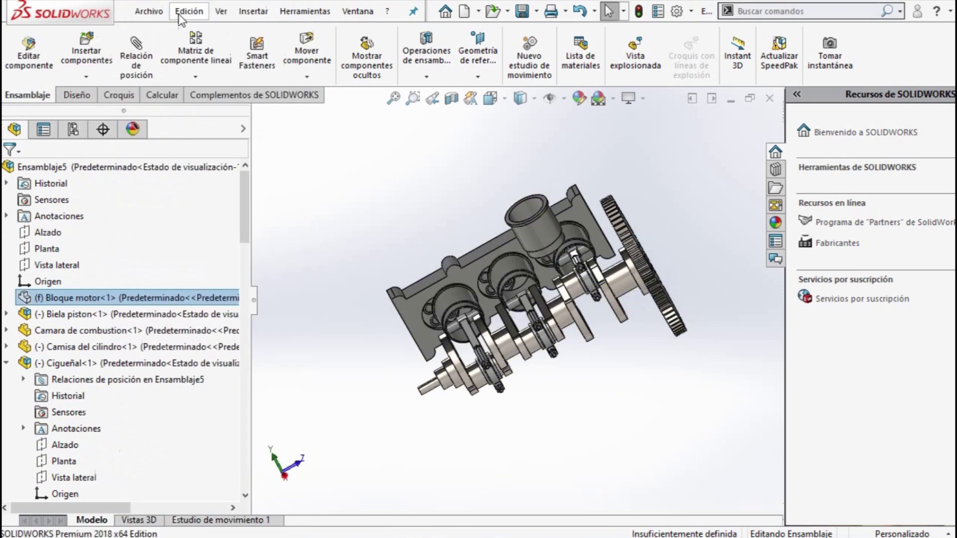
pyautogui.rightClick(92, 301)
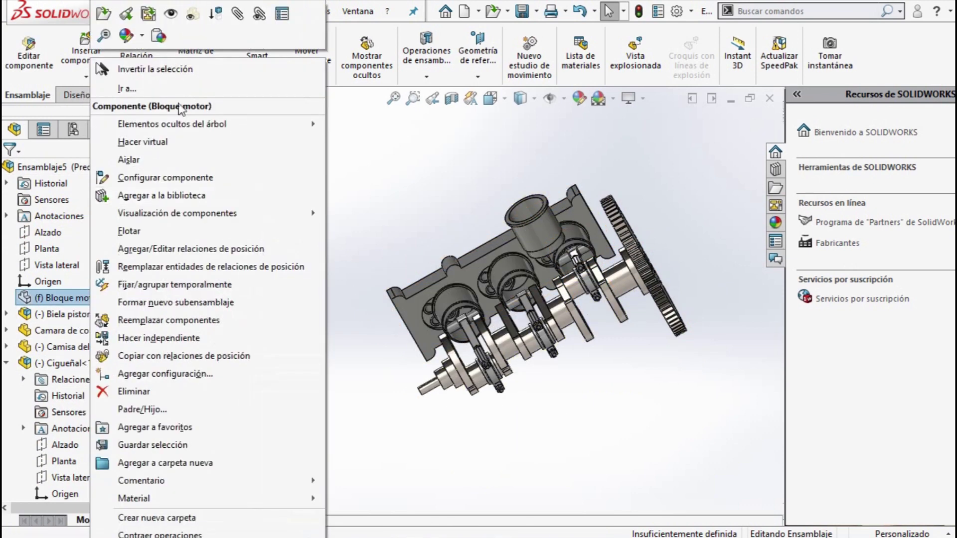
pyautogui.click(172, 17)
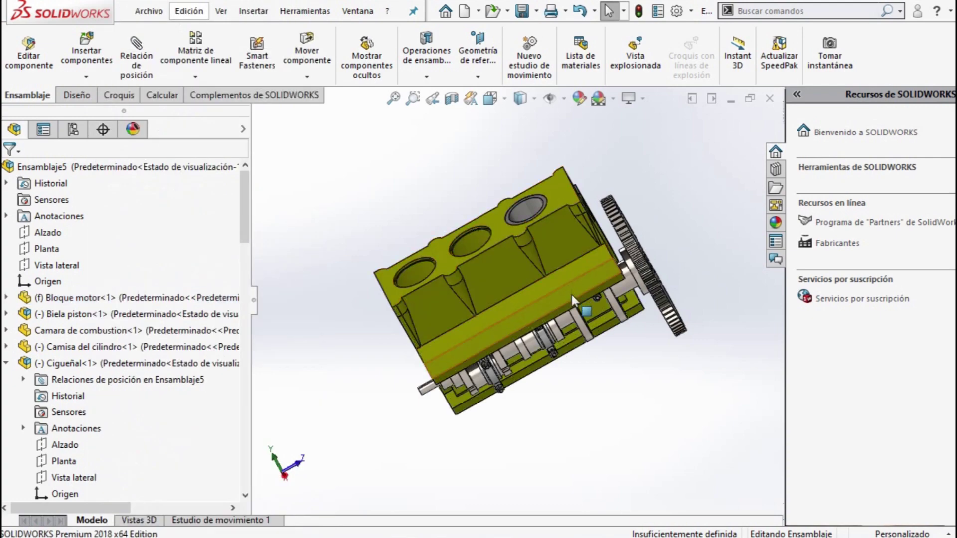
pyautogui.moveTo(572, 299); pyautogui.dragTo(568, 347, button='middle')
pyautogui.scroll(-3, 634, 232)
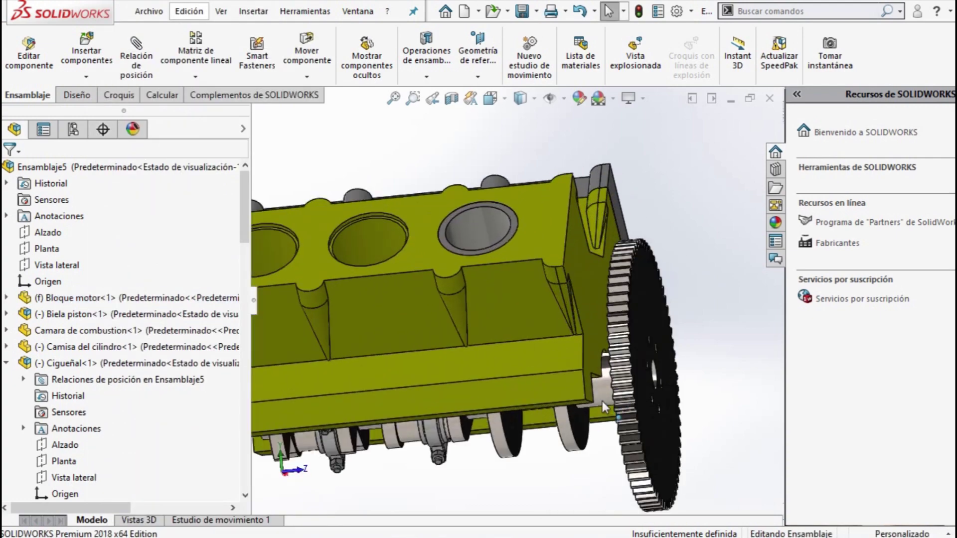
pyautogui.moveTo(602, 402); pyautogui.dragTo(617, 267, button='middle')
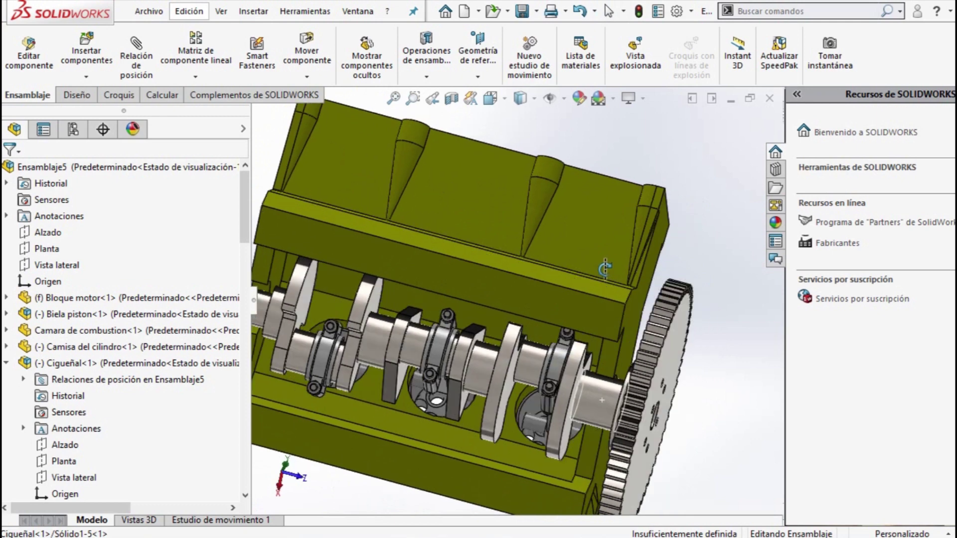
pyautogui.scroll(2, 598, 382)
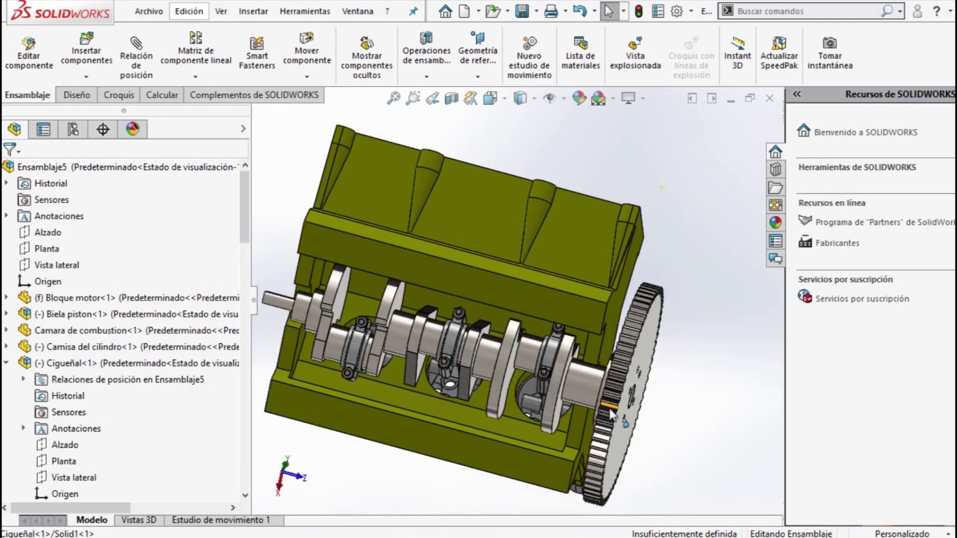
# Step: Start a Coincidente12 mate between a crankshaft face and a flat block face
pyautogui.press('Escape')
pyautogui.scroll(-3, 574, 344)
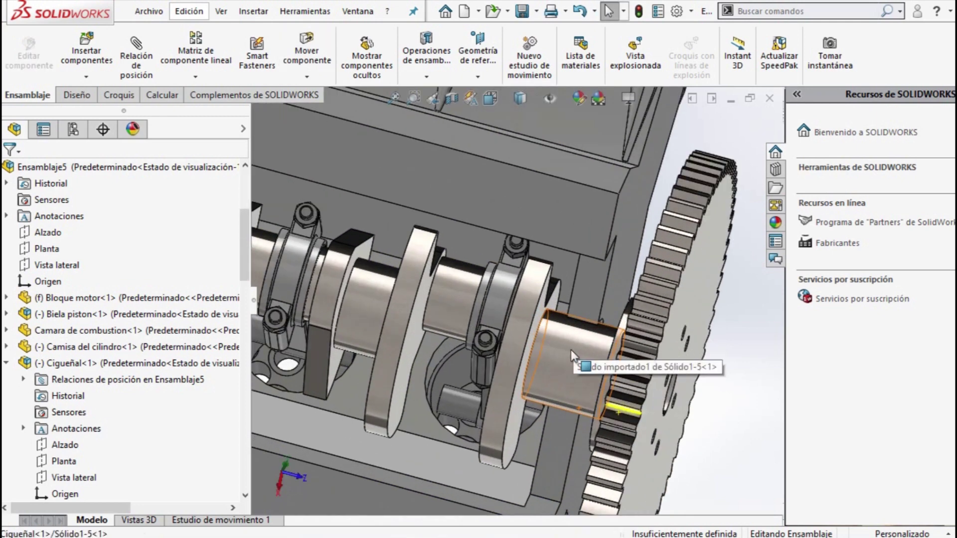
pyautogui.click(570, 349)
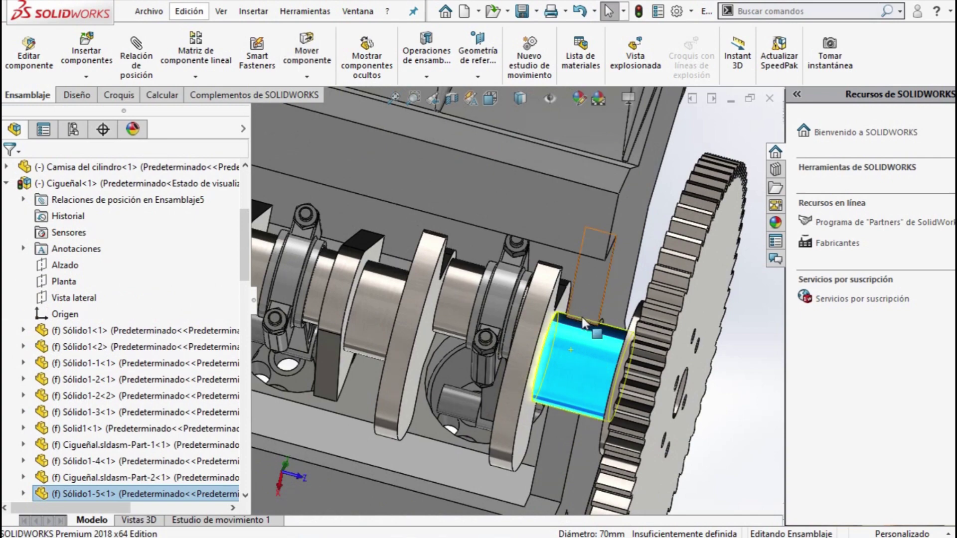
pyautogui.scroll(-2, 581, 317)
pyautogui.scroll(-3, 593, 305)
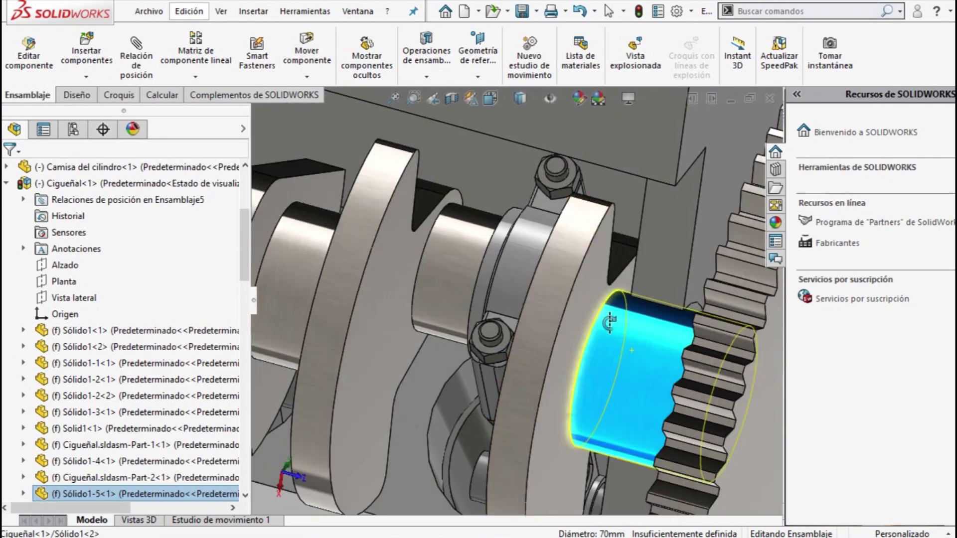
pyautogui.click(600, 285)
pyautogui.moveTo(636, 286)
pyautogui.mouseDown(button='middle')
pyautogui.moveTo(648, 290)
pyautogui.moveTo(640, 240)
pyautogui.mouseUp(button='middle')
pyautogui.moveTo(628, 297); pyautogui.dragTo(632, 220, button='middle')
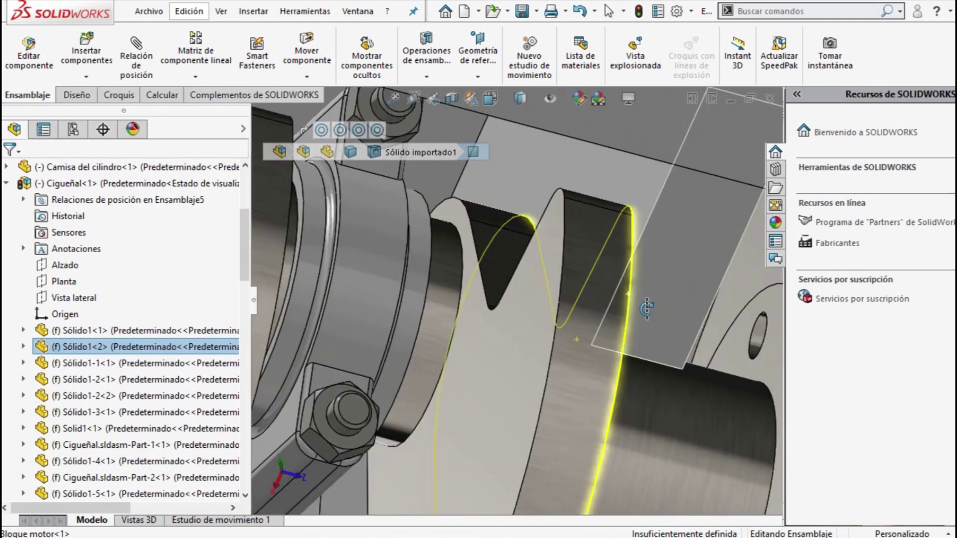
pyautogui.click(588, 174)
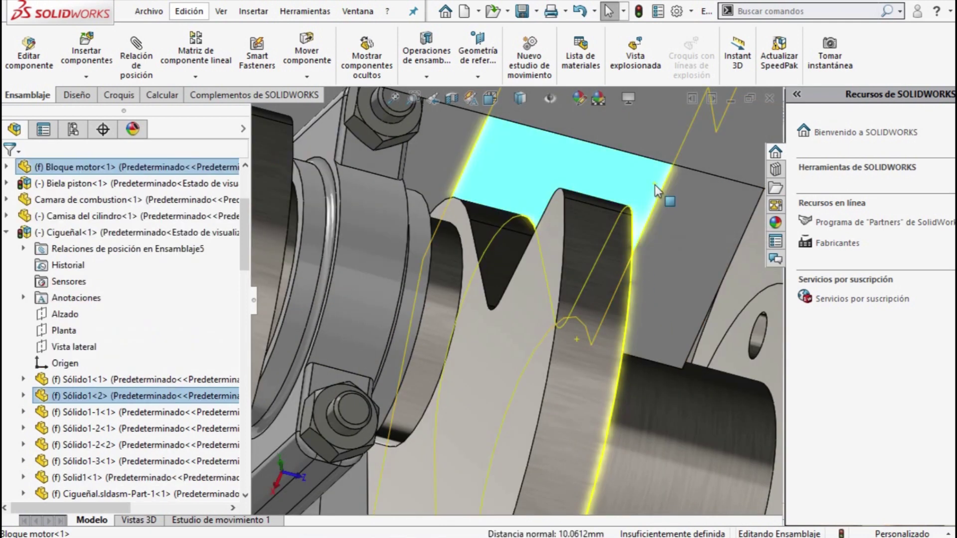
pyautogui.click(140, 46)
pyautogui.click(632, 296)
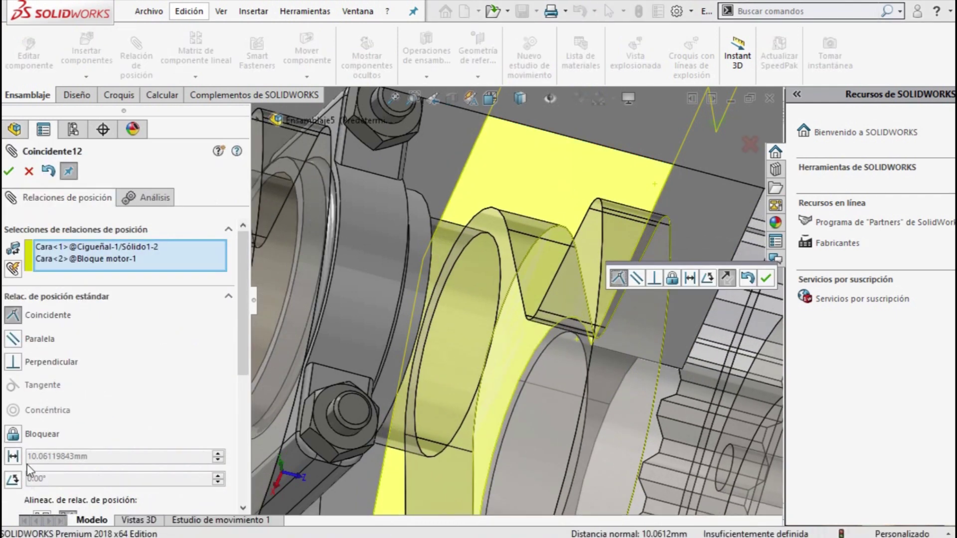
# Step: Change the crankshaft mate to a 10 mm distance mate and apply it
pyautogui.click(18, 460)
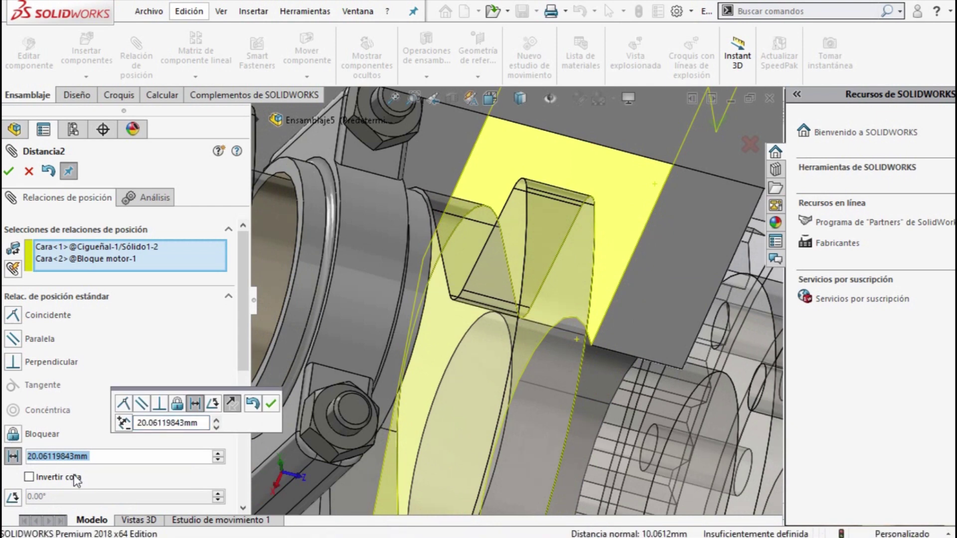
pyautogui.write('10')
pyautogui.press('Return')
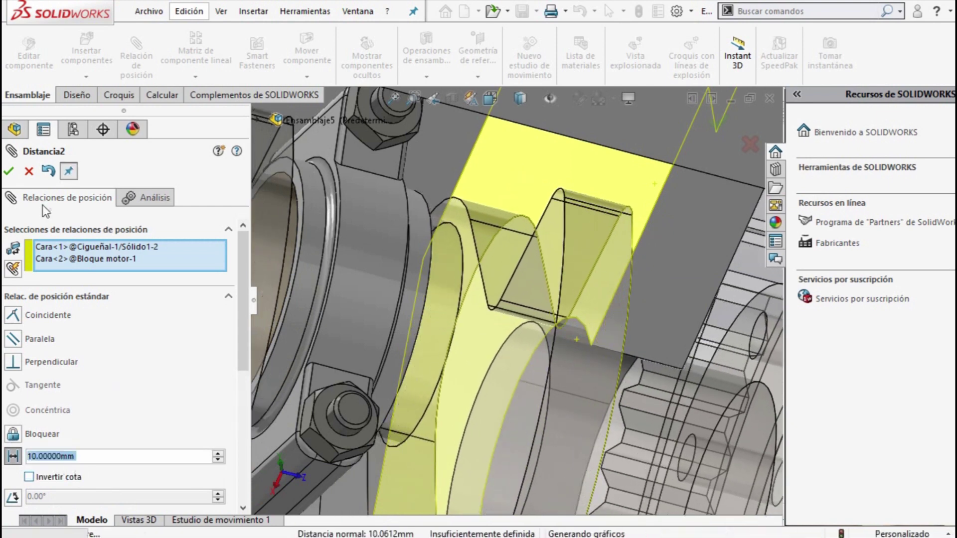
# Step: Orbit down to the crankshaft, pick a point on it, and close the Mate PropertyManager
pyautogui.scroll(5, 402, 274)
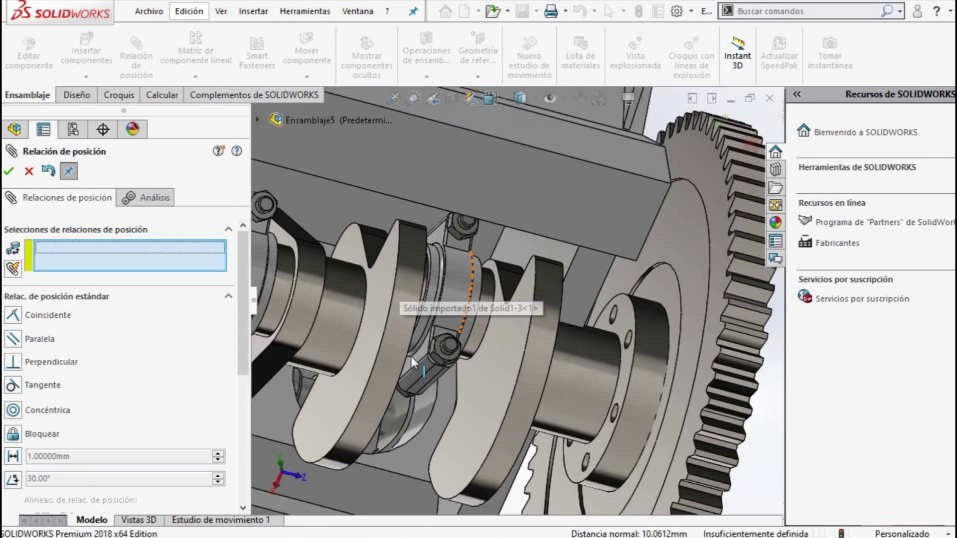
pyautogui.scroll(3, 411, 357)
pyautogui.moveTo(397, 337); pyautogui.dragTo(330, 312, button='middle')
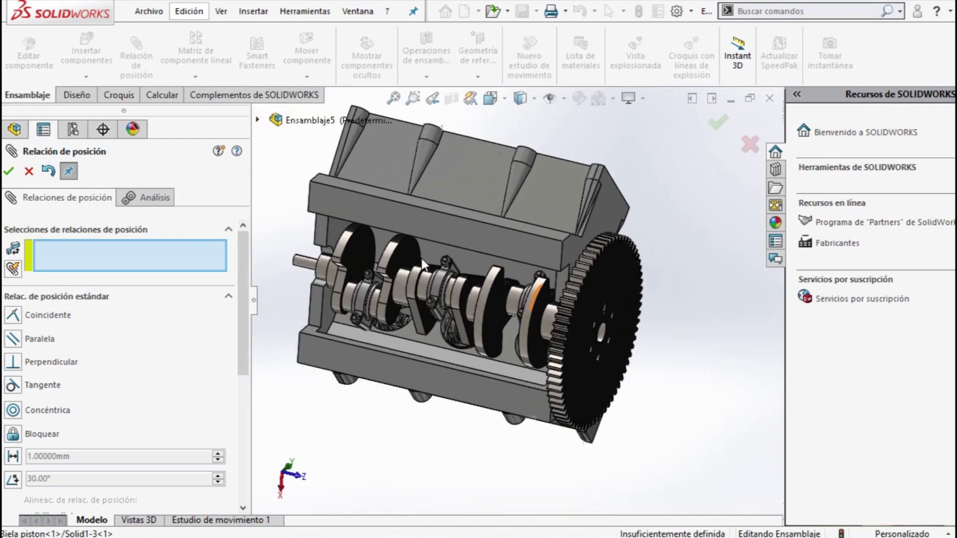
pyautogui.scroll(-3, 360, 272)
pyautogui.moveTo(360, 272); pyautogui.dragTo(397, 340, button='middle')
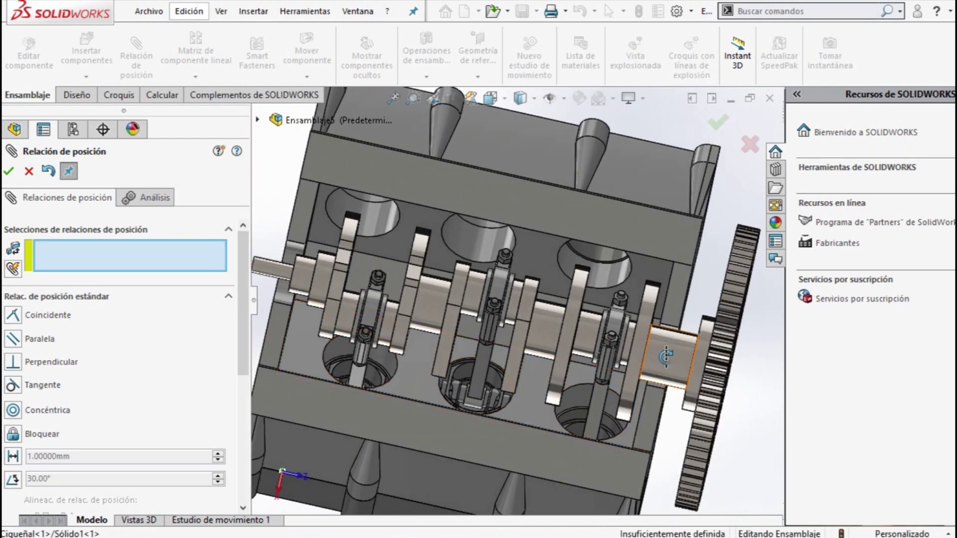
pyautogui.click(725, 336)
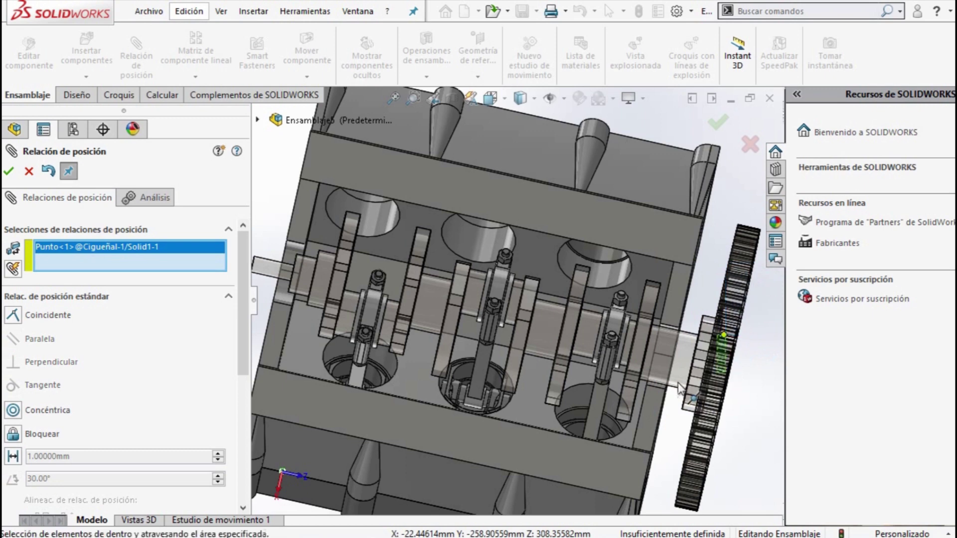
pyautogui.press('Escape')
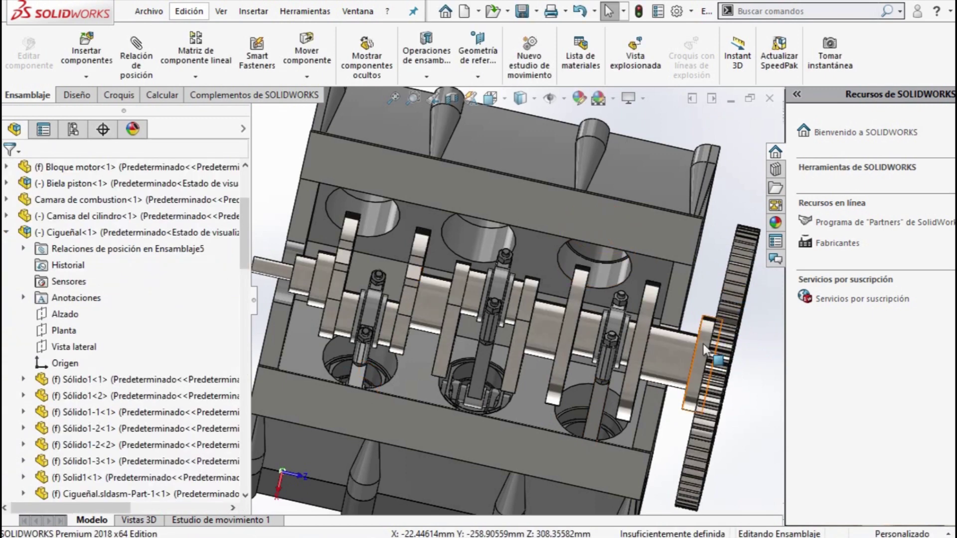
# Step: Turn the gear to rotate the crankshaft, then fit the assembly in isometric view
pyautogui.moveTo(704, 344); pyautogui.dragTo(720, 448)
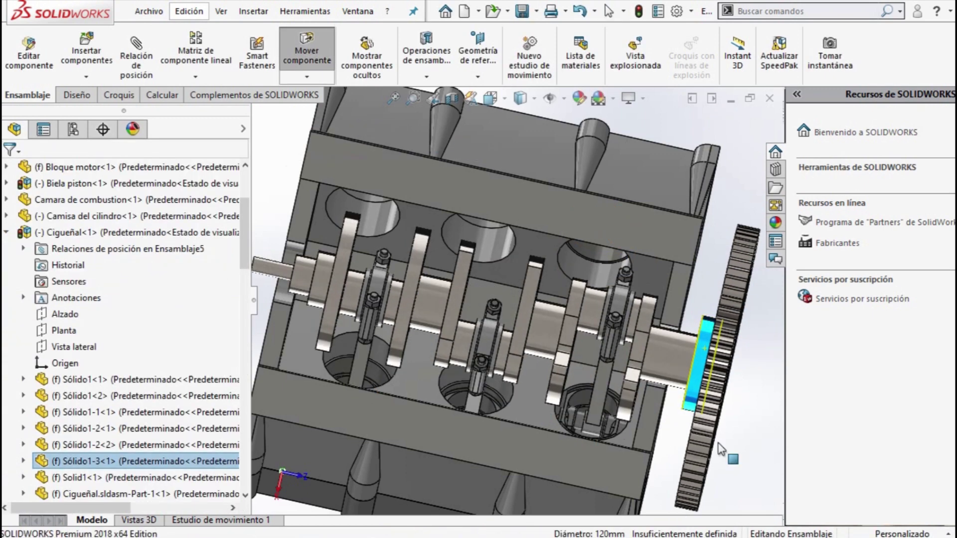
pyautogui.moveTo(720, 448); pyautogui.dragTo(598, 396)
pyautogui.press('Escape')
pyautogui.press('f')
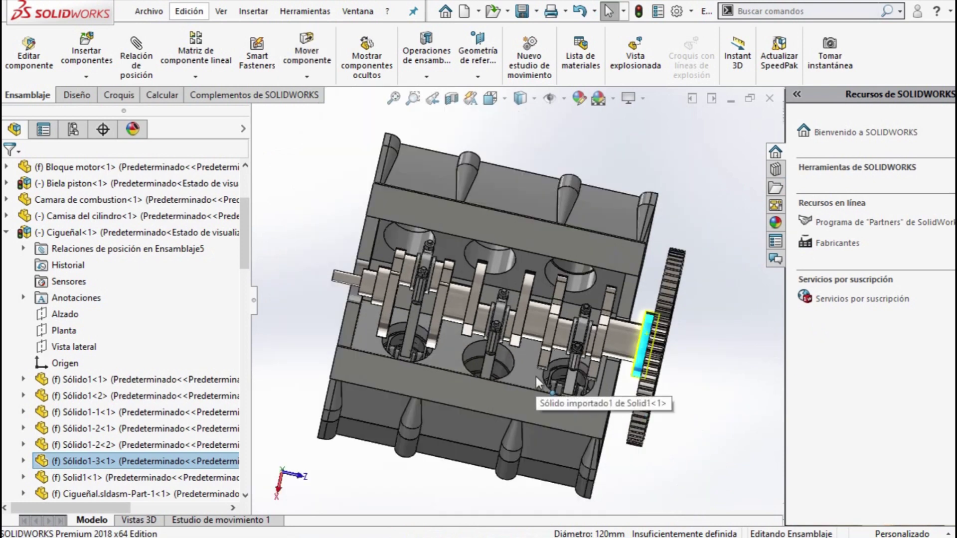
pyautogui.hotkey('ctrl', '7')
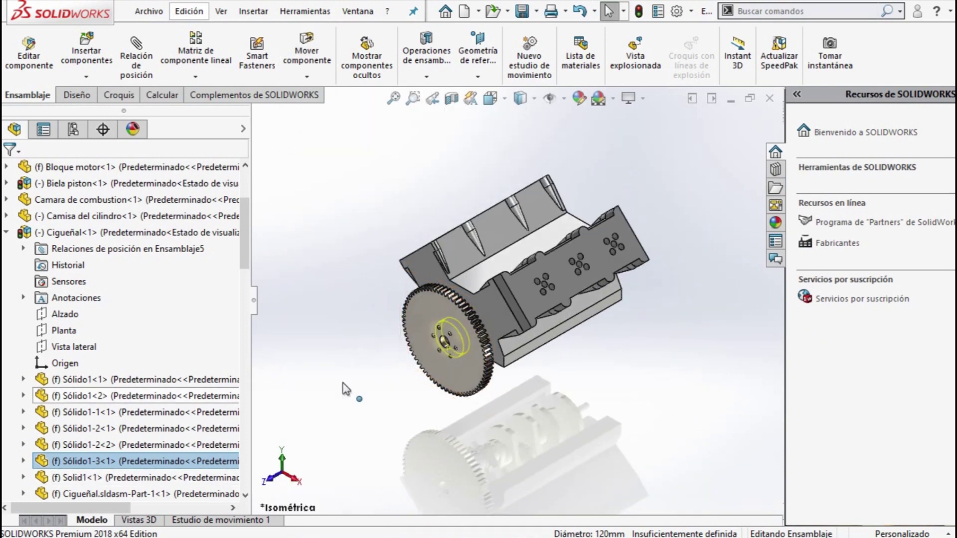
# Step: Hide the Bloque motor and turn the gear to watch the crankshaft and pistons
pyautogui.click(488, 314)
pyautogui.rightClick(487, 314)
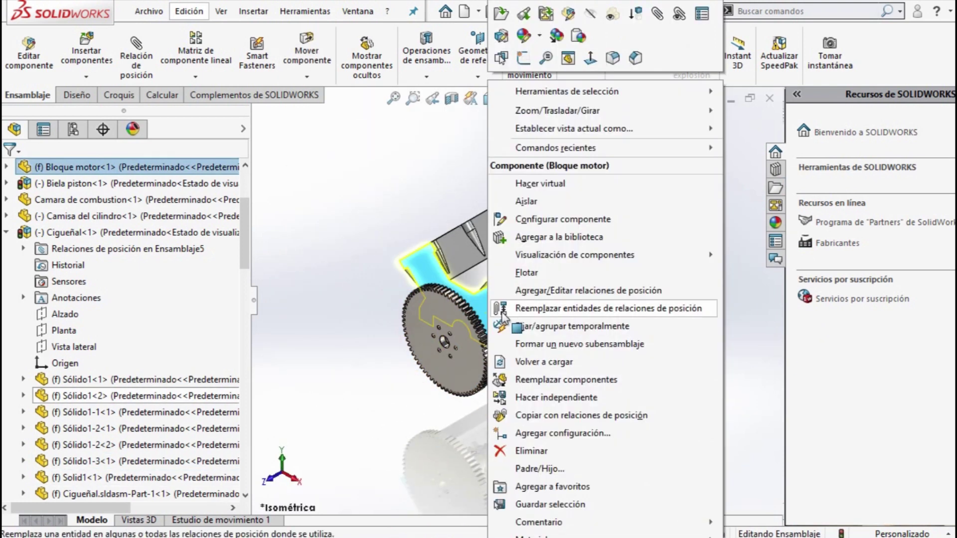
pyautogui.click(591, 14)
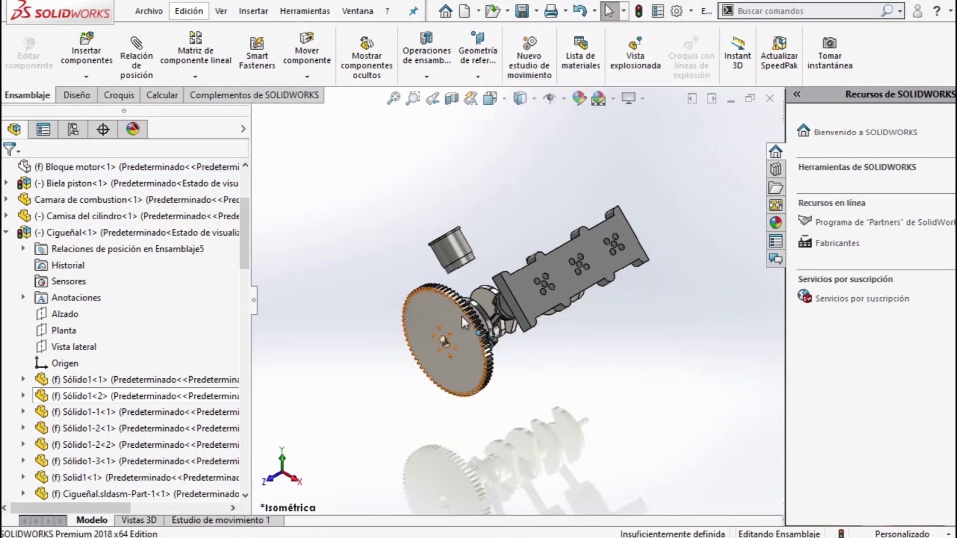
pyautogui.moveTo(457, 326); pyautogui.dragTo(528, 394, button='middle')
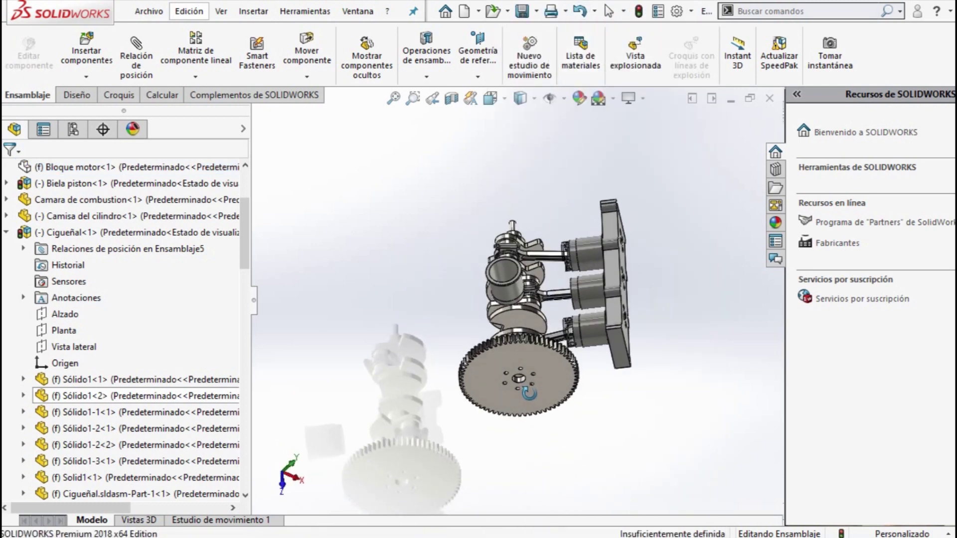
pyautogui.moveTo(497, 351); pyautogui.dragTo(600, 316)
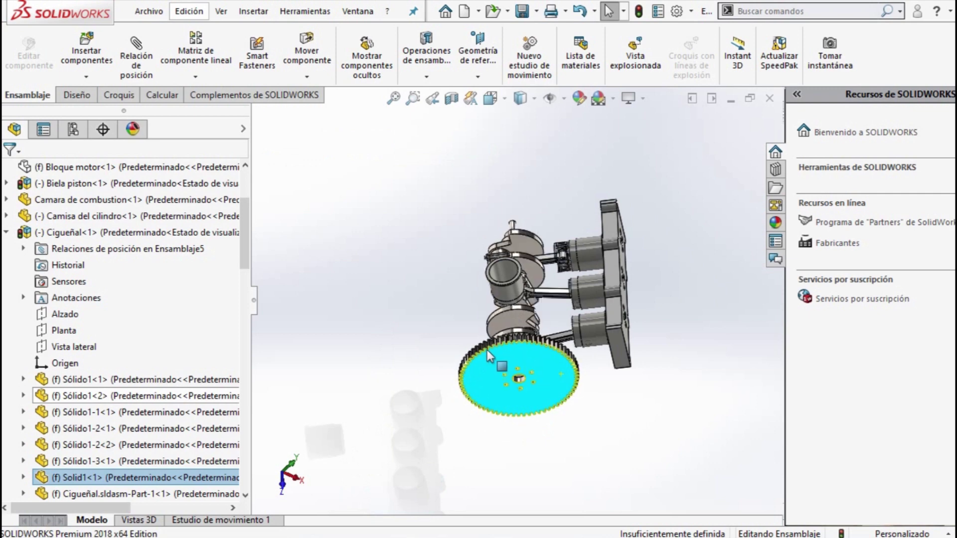
# Step: Hide a Camisa del cilindro liner, turn the gear again, and return to isometric view
pyautogui.rightClick(594, 341)
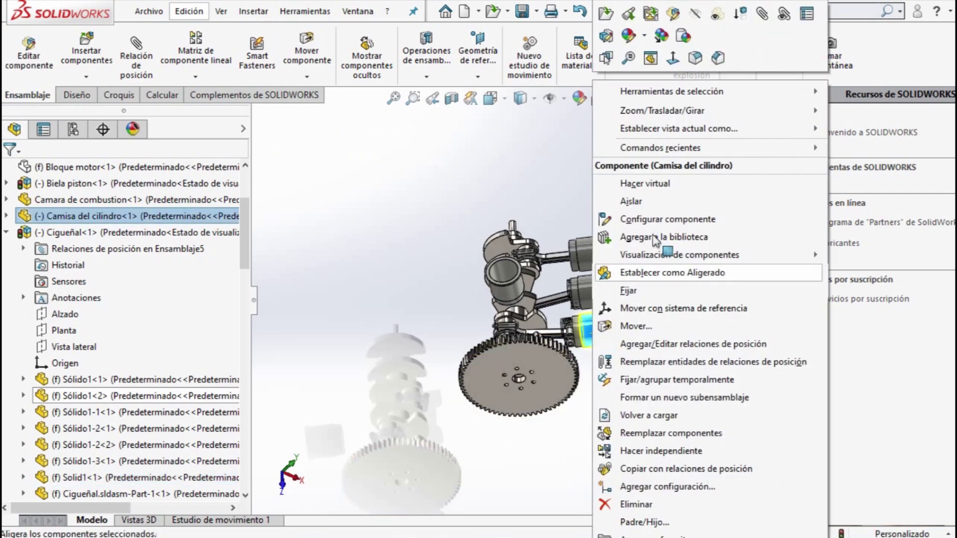
pyautogui.click(693, 18)
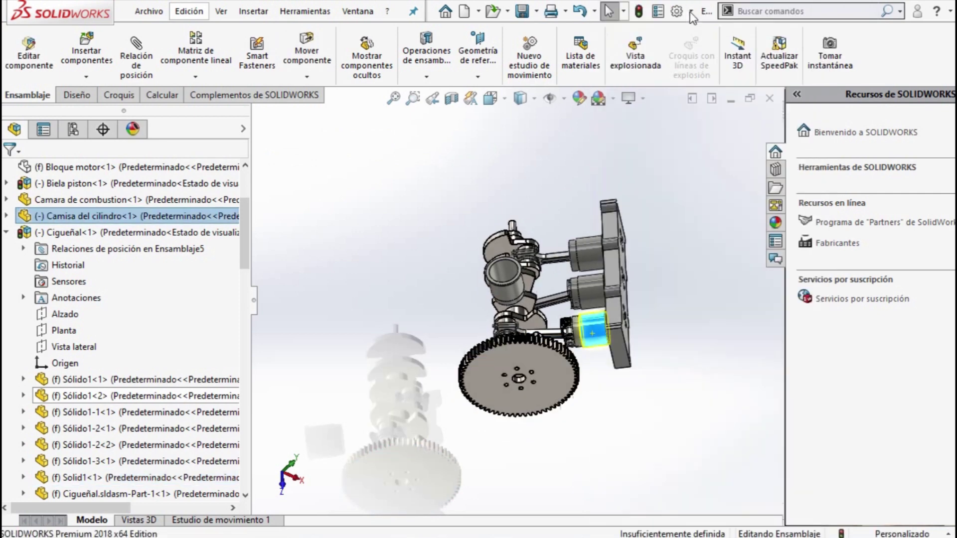
pyautogui.click(558, 364)
pyautogui.moveTo(512, 337); pyautogui.dragTo(571, 401)
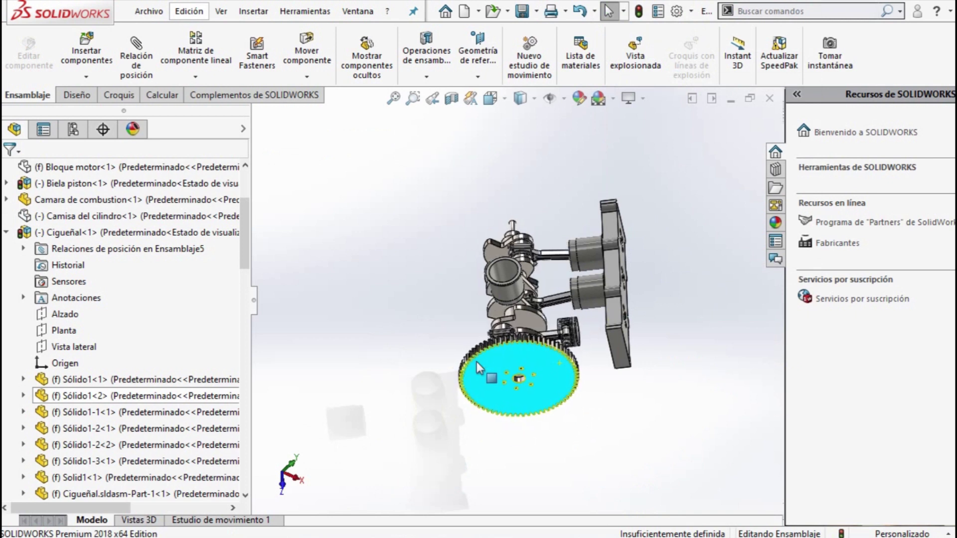
pyautogui.moveTo(570, 401); pyautogui.dragTo(571, 400)
pyautogui.click(591, 301)
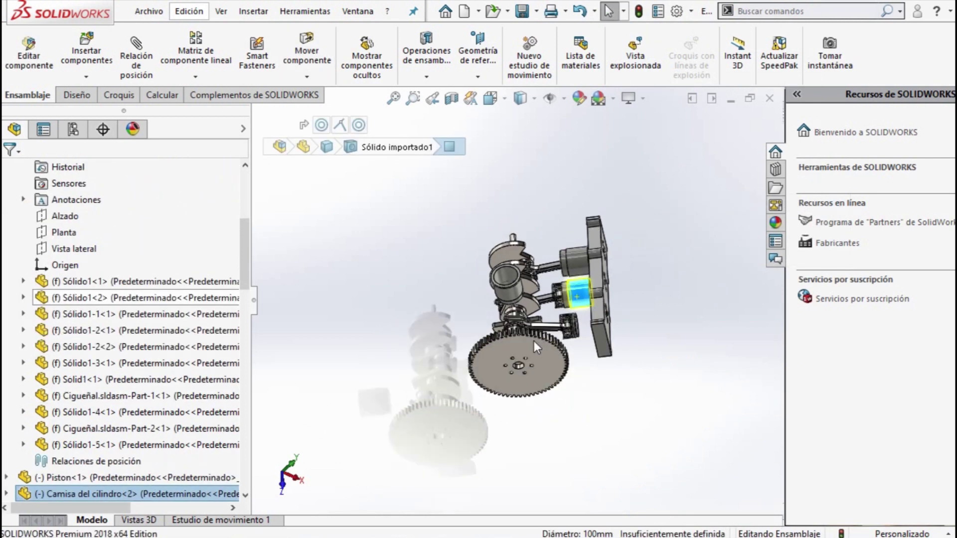
pyautogui.hotkey('ctrl', '7')
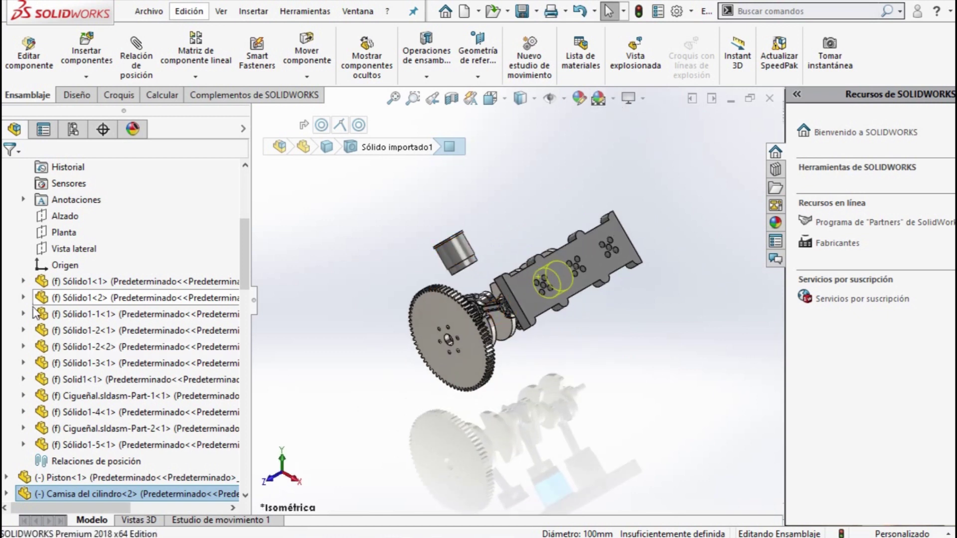
pyautogui.rightClick(175, 209)
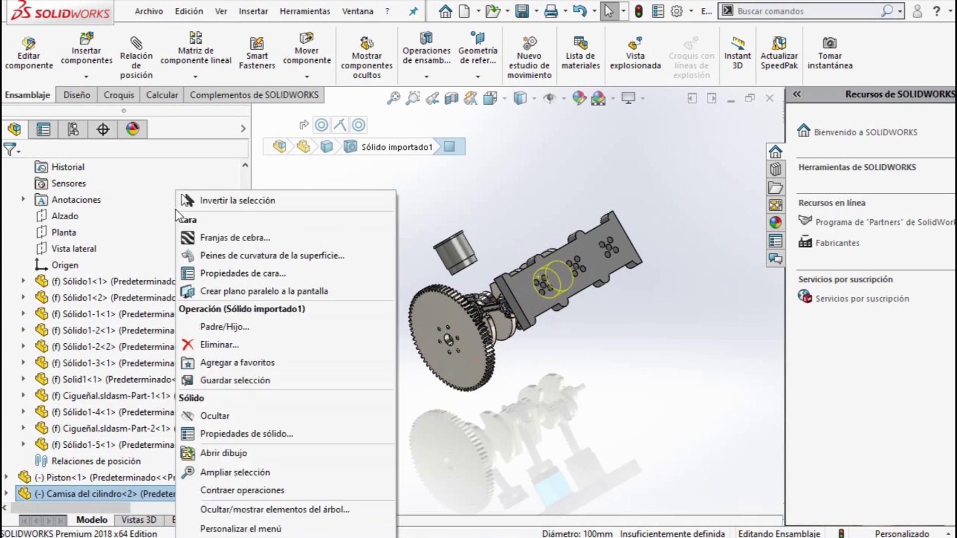
# Step: Make Camisa del cilindro<1> transparent after collapsing the Cigueñal component in the tree
pyautogui.click(143, 233)
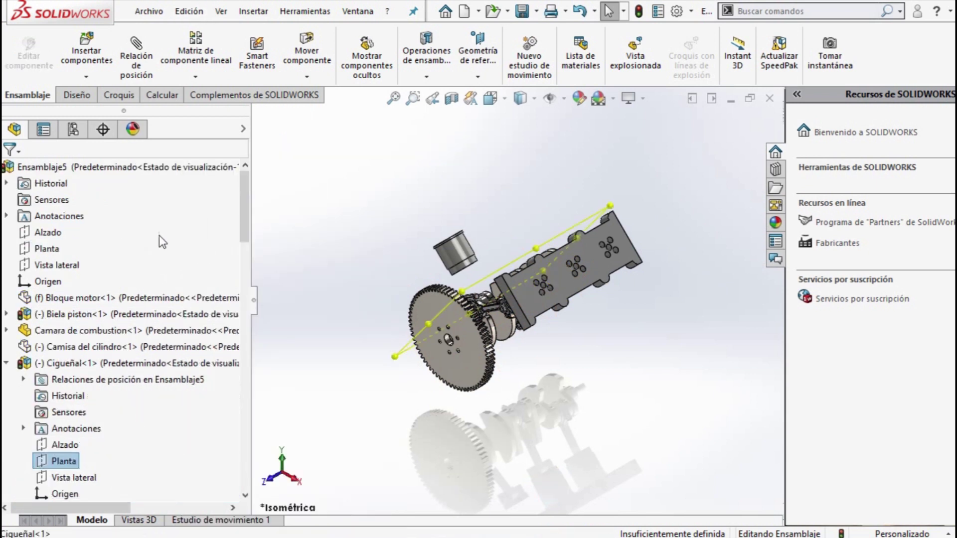
pyautogui.rightClick(188, 217)
pyautogui.click(154, 211)
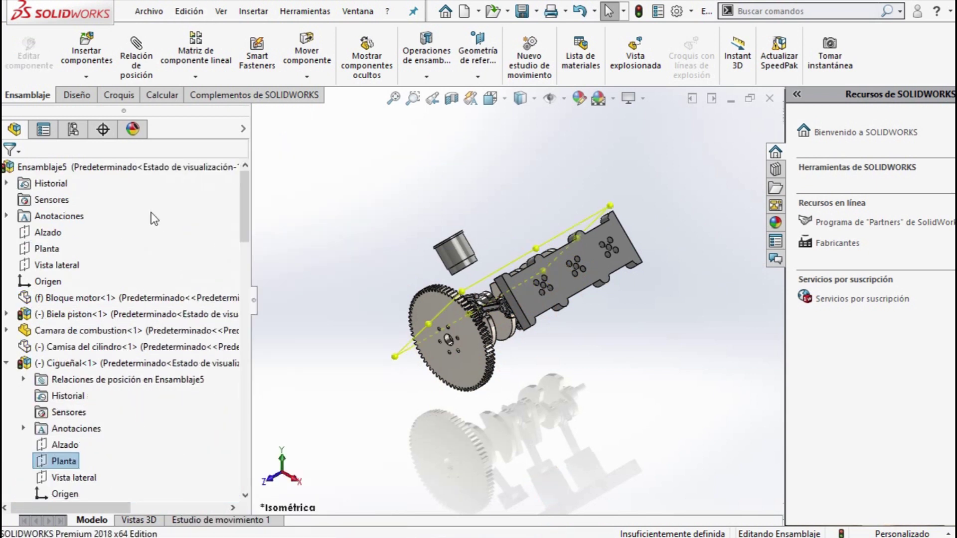
pyautogui.rightClick(187, 222)
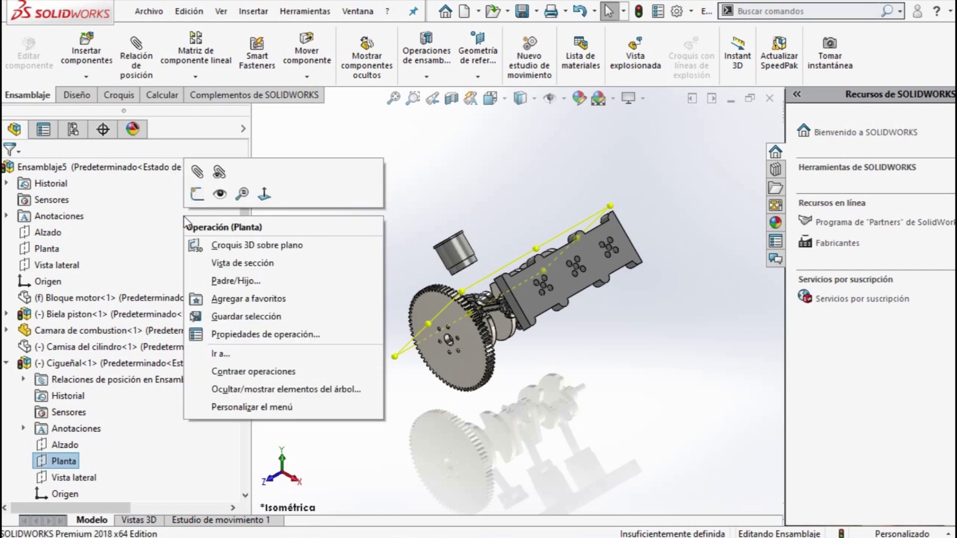
pyautogui.click(290, 380)
pyautogui.click(128, 351)
pyautogui.rightClick(100, 330)
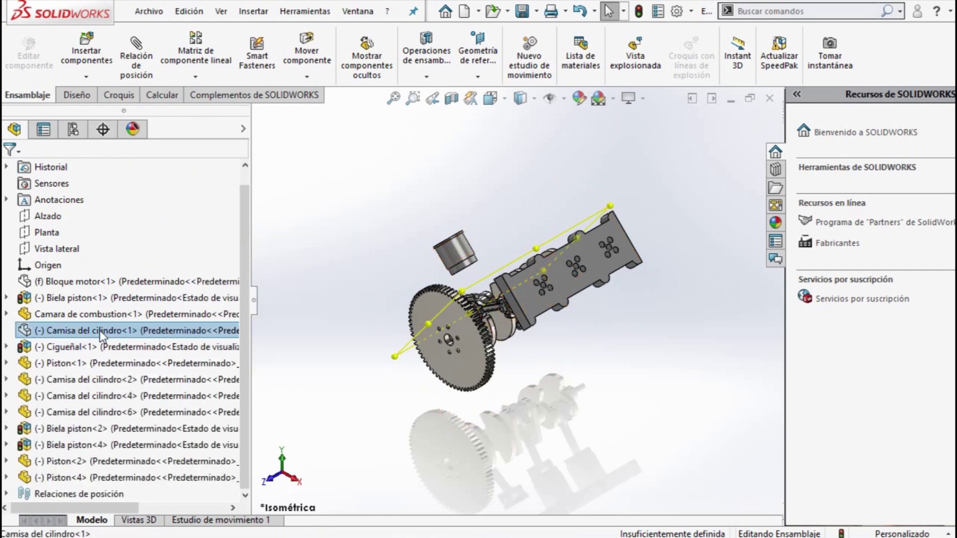
pyautogui.click(198, 14)
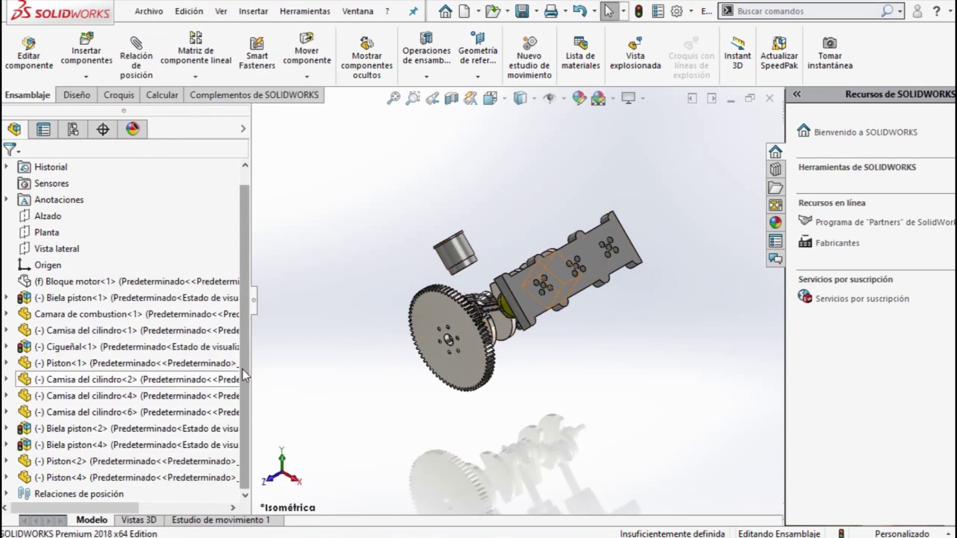
# Step: Show the hidden Bloque motor<1> again and clear the selection
pyautogui.click(85, 286)
pyautogui.rightClick(85, 285)
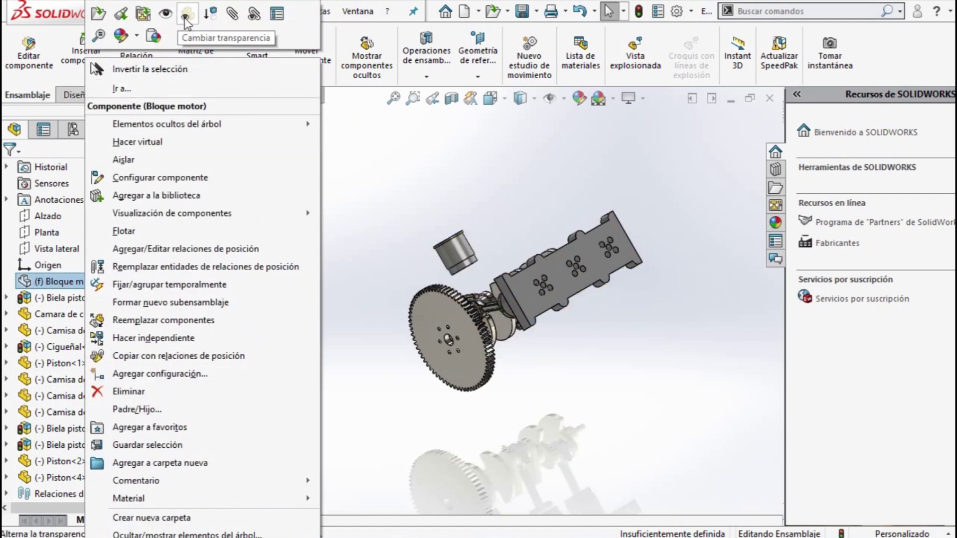
pyautogui.click(168, 23)
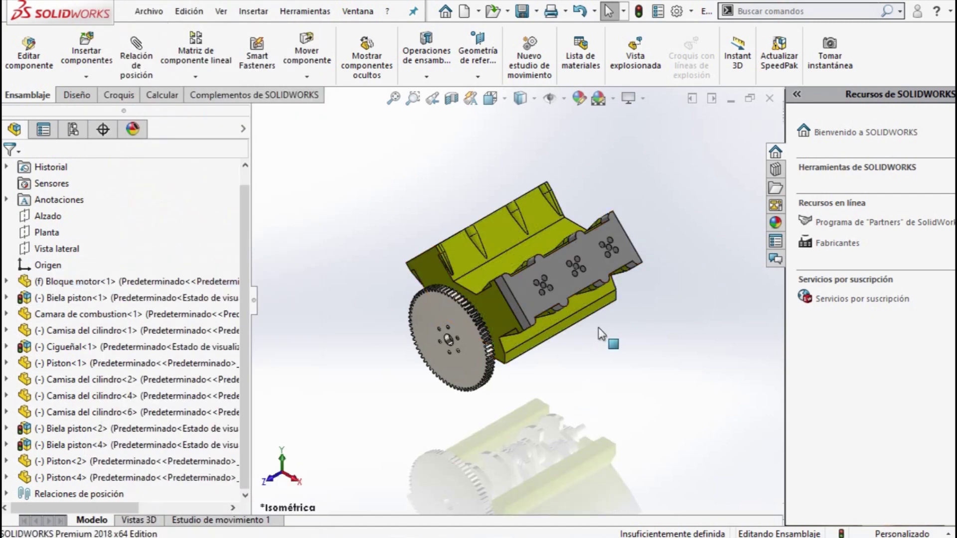
pyautogui.click(658, 449)
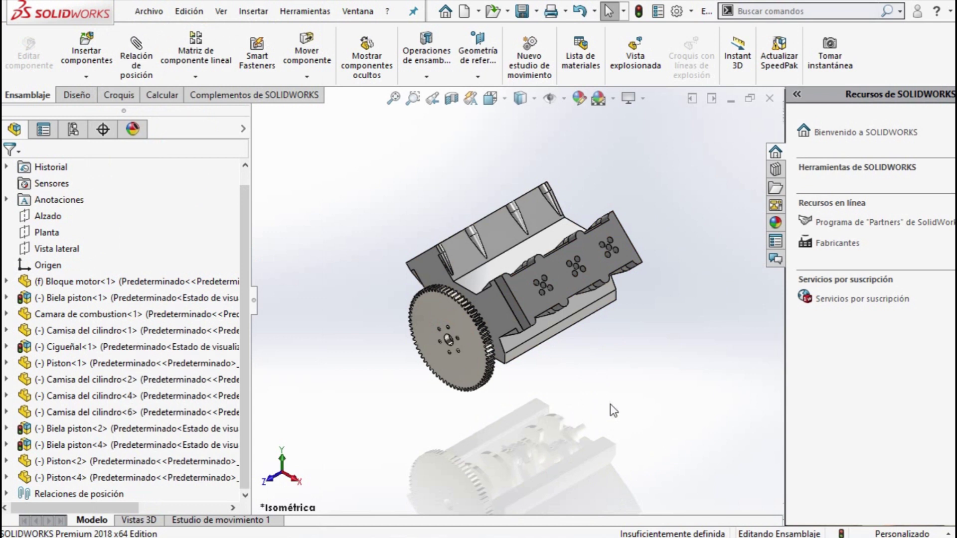